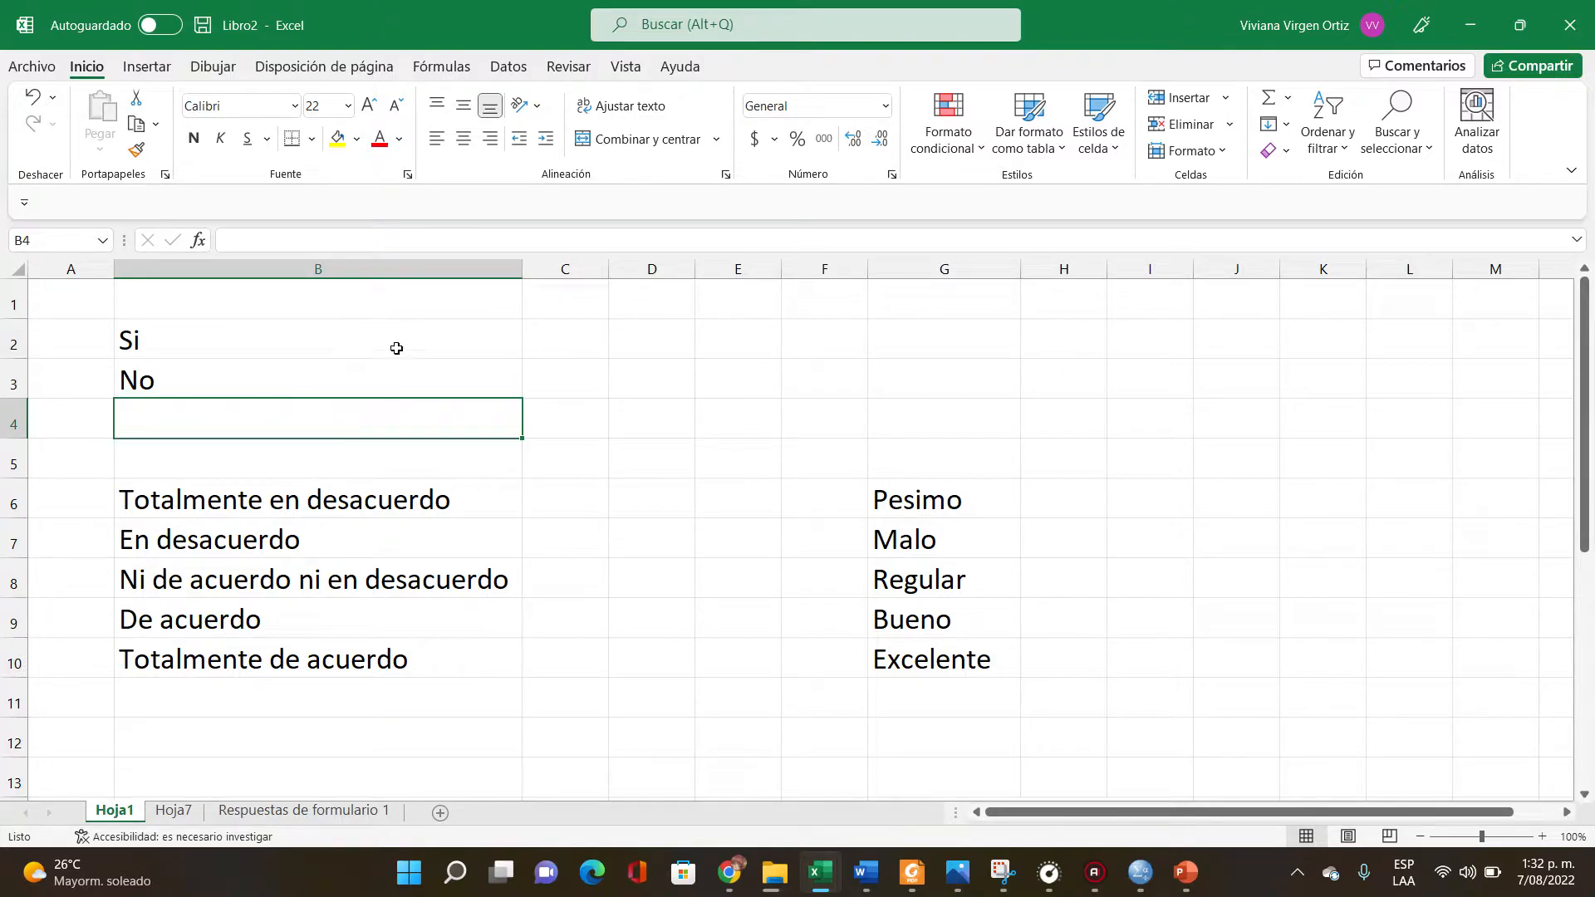
# Enter numeric codes beside the yes/no answers in column C: 1 for Si and 2 for No
pyautogui.moveTo(402, 349); pyautogui.dragTo(412, 365)
pyautogui.click(544, 349)
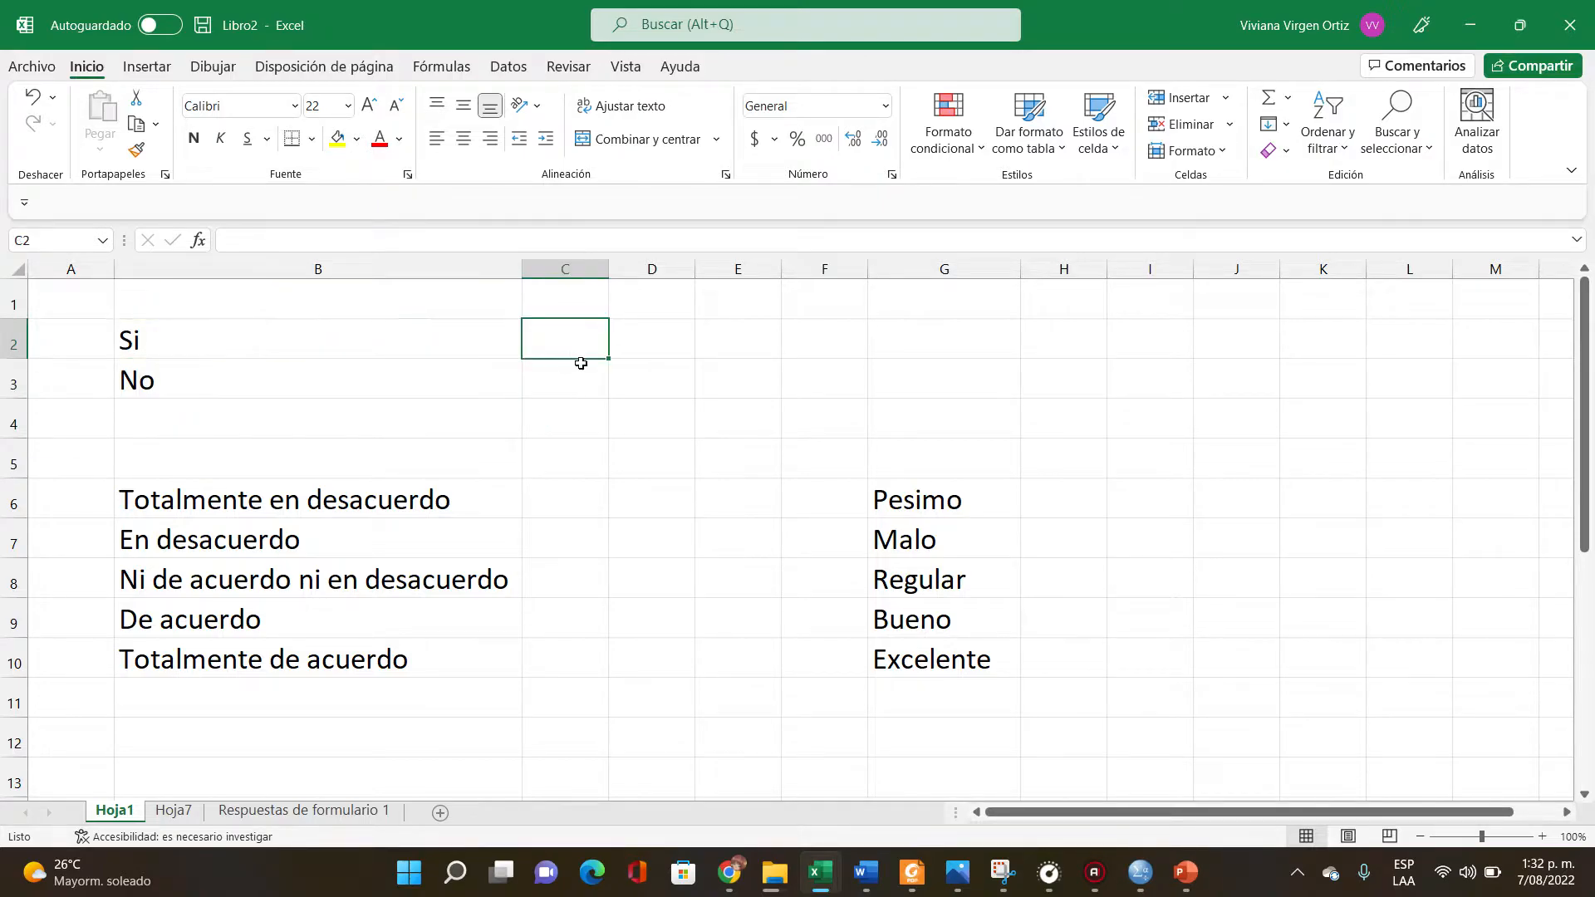
pyautogui.write('1')
pyautogui.press('Return')
pyautogui.write('2')
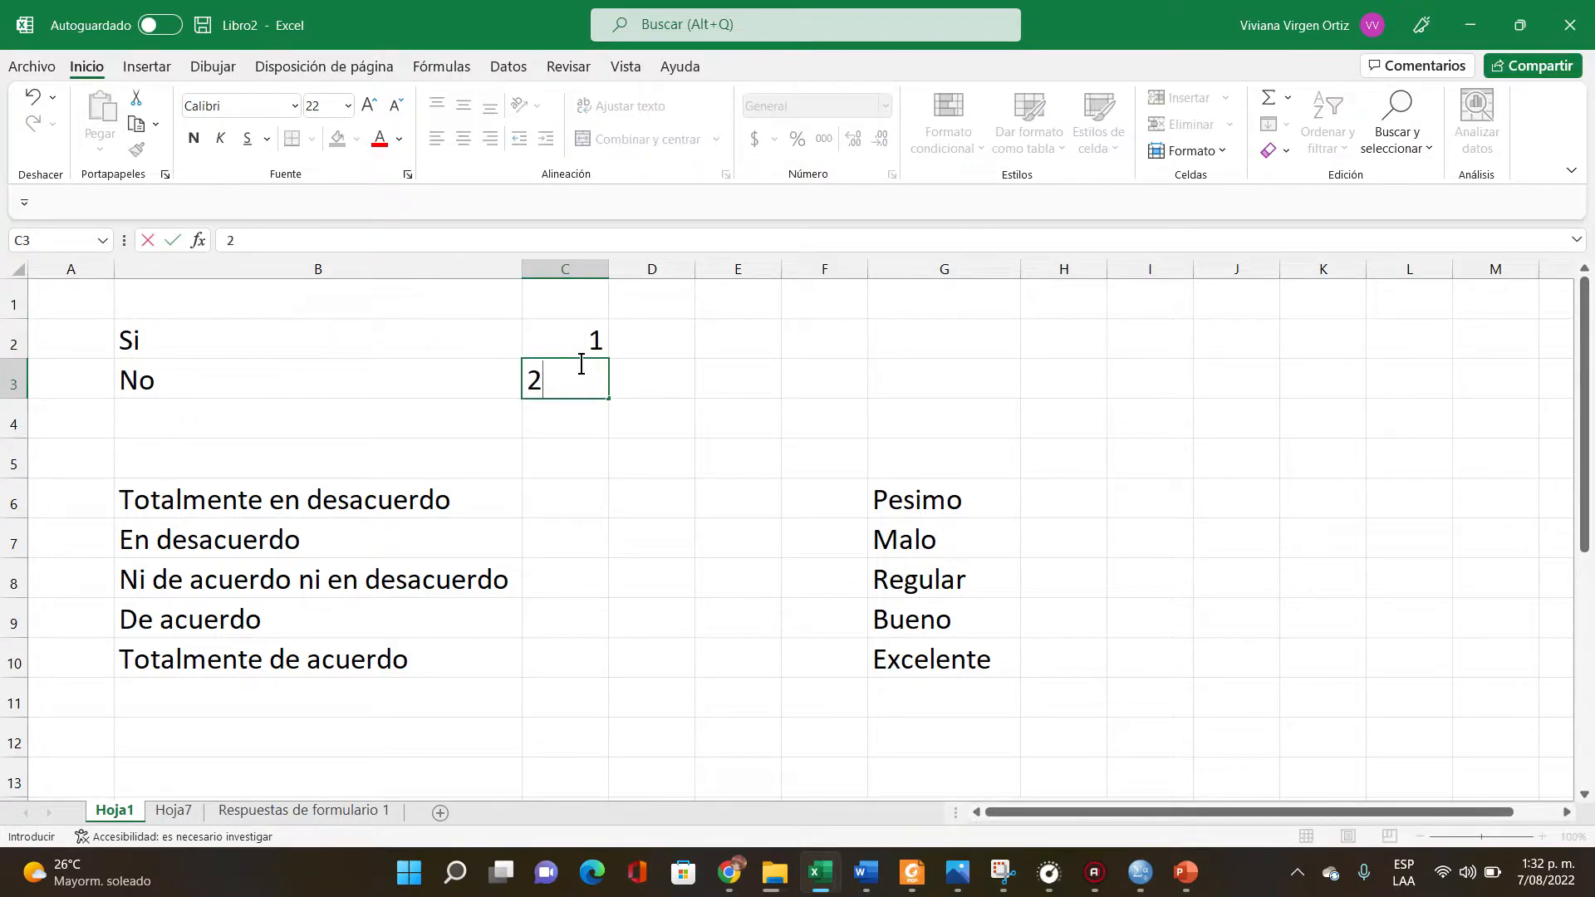
pyautogui.press('Tab')
# Add an alternative coding for the yes/no answers in column D: 1 for Si and 0 for No
pyautogui.press('Up')
pyautogui.write('1')
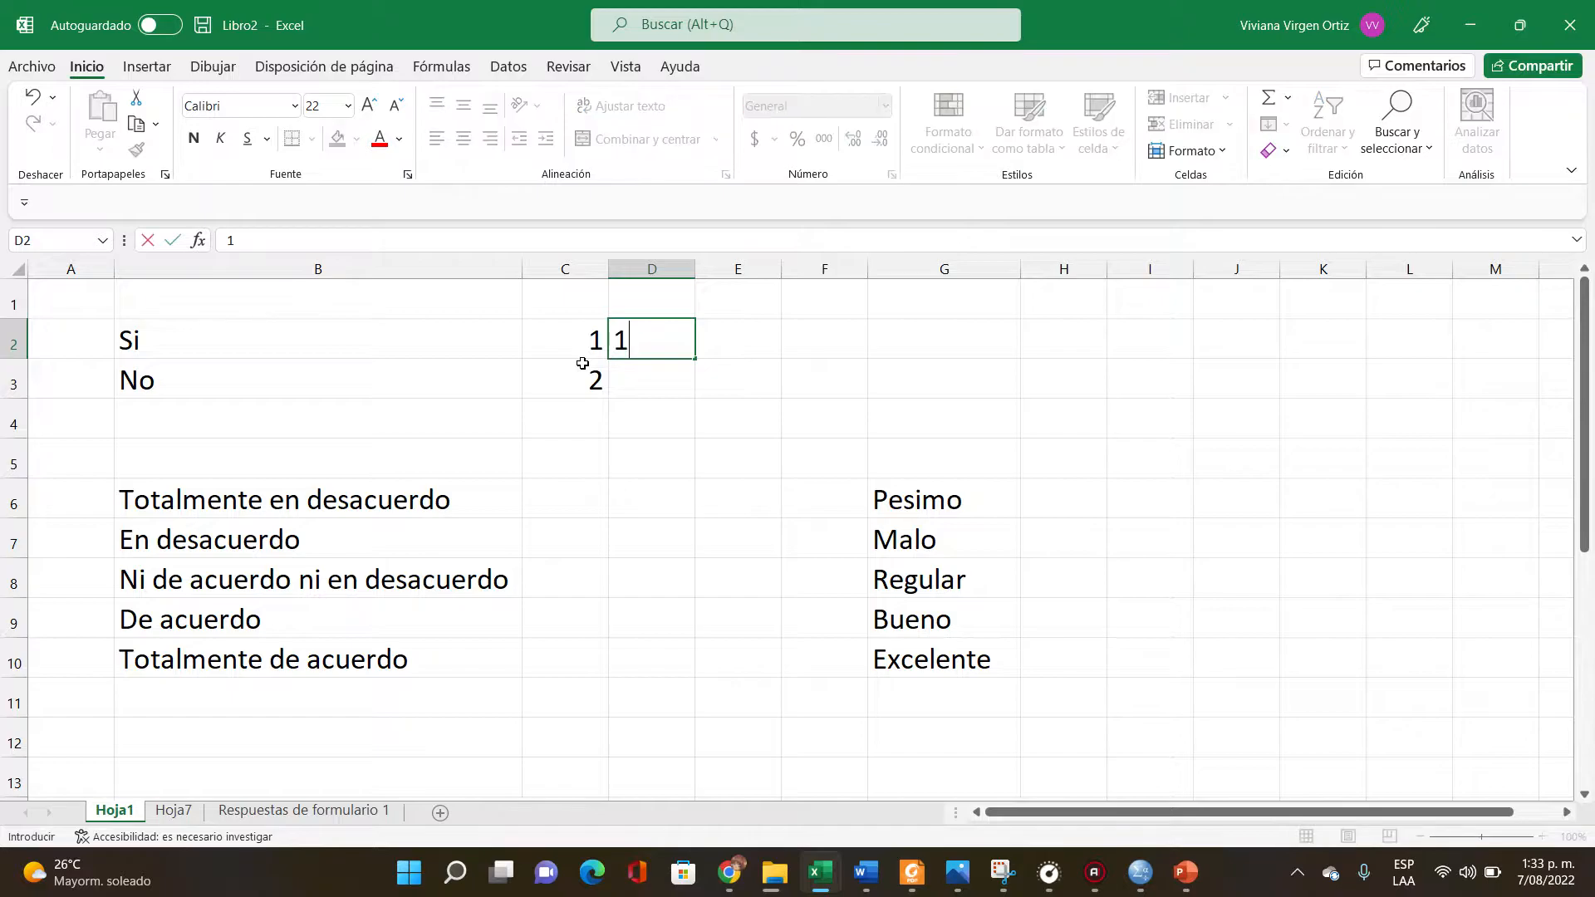
pyautogui.press('Tab')
pyautogui.write('0')
pyautogui.press('BackSpace')
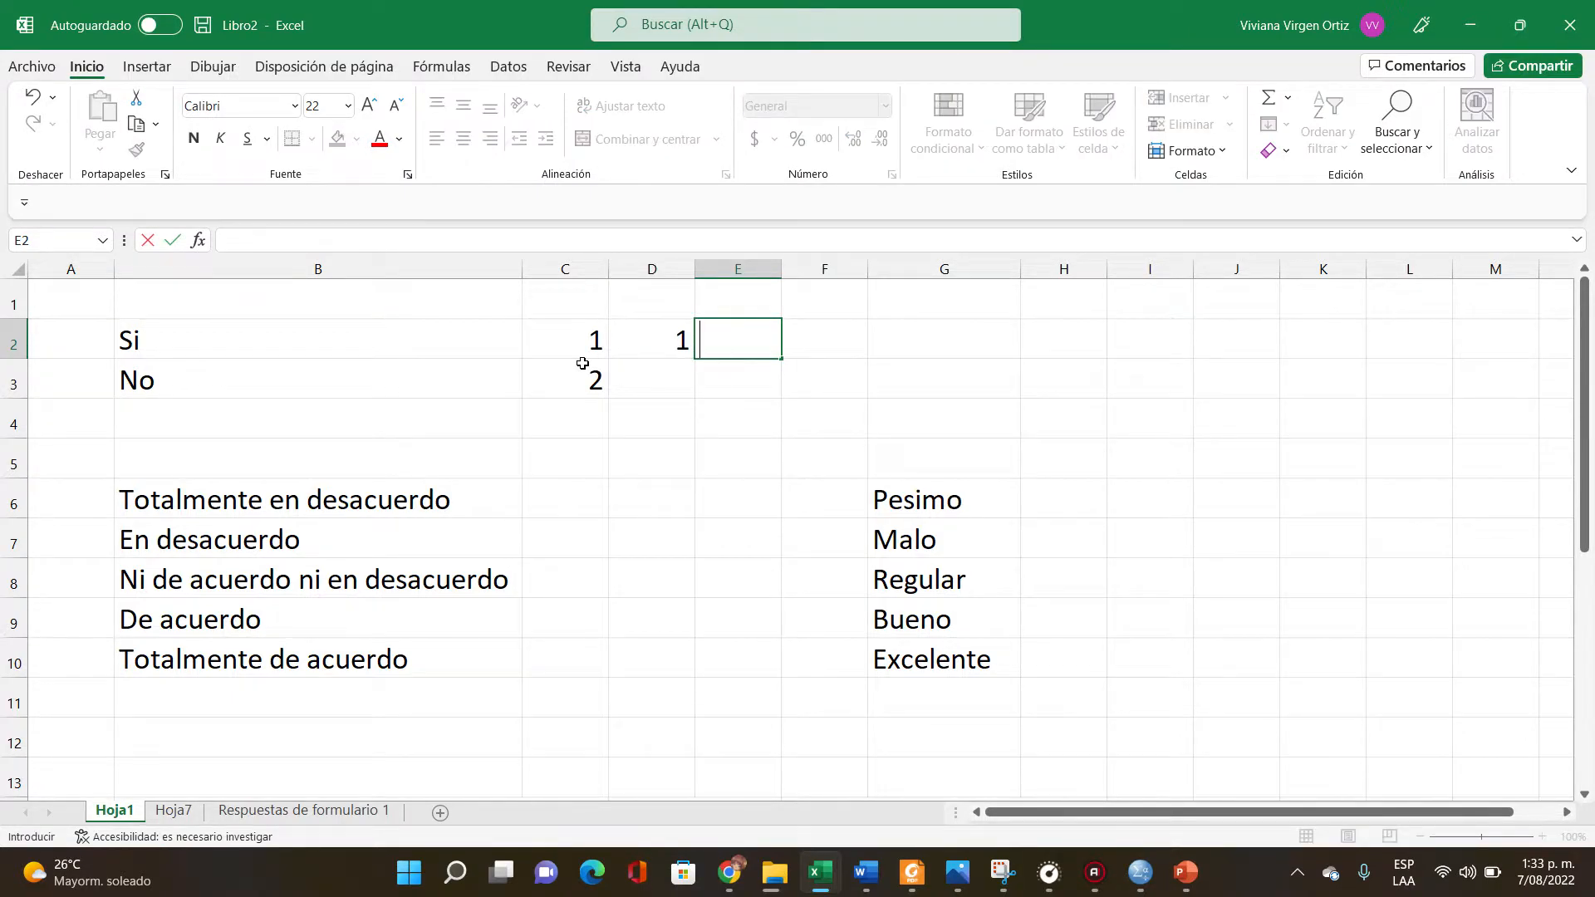
pyautogui.press('Return')
pyautogui.press('Left')
pyautogui.write('0')
pyautogui.press('Return')
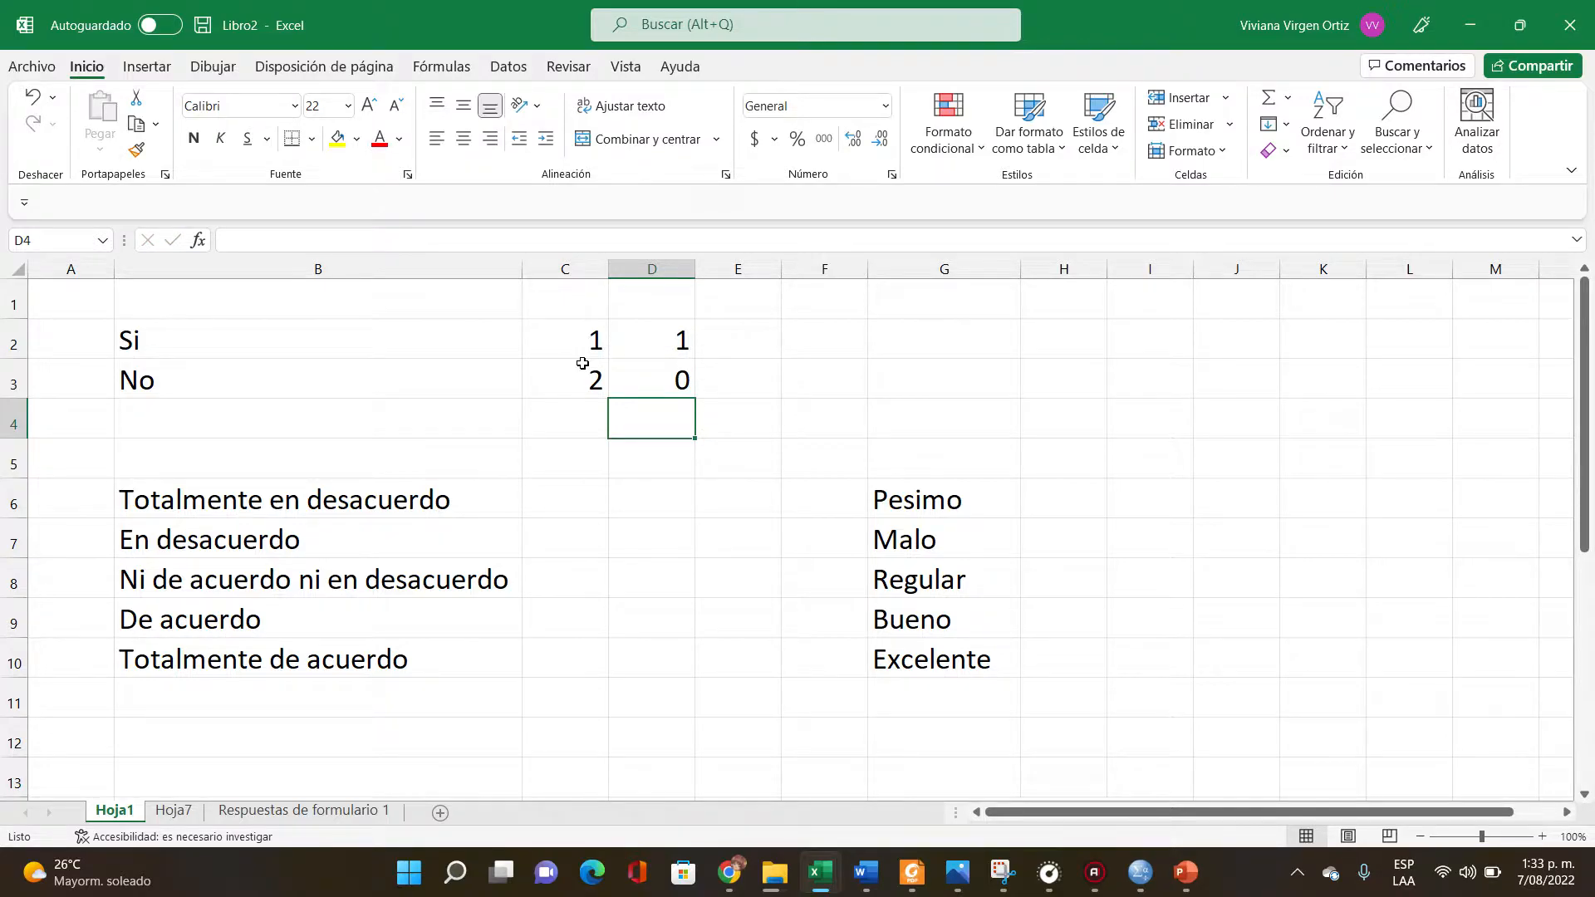
# Code the agreement scale in C6:C10 with 1 to 5, from Totalmente en desacuerdo to Totalmente de acuerdo
pyautogui.click(591, 489)
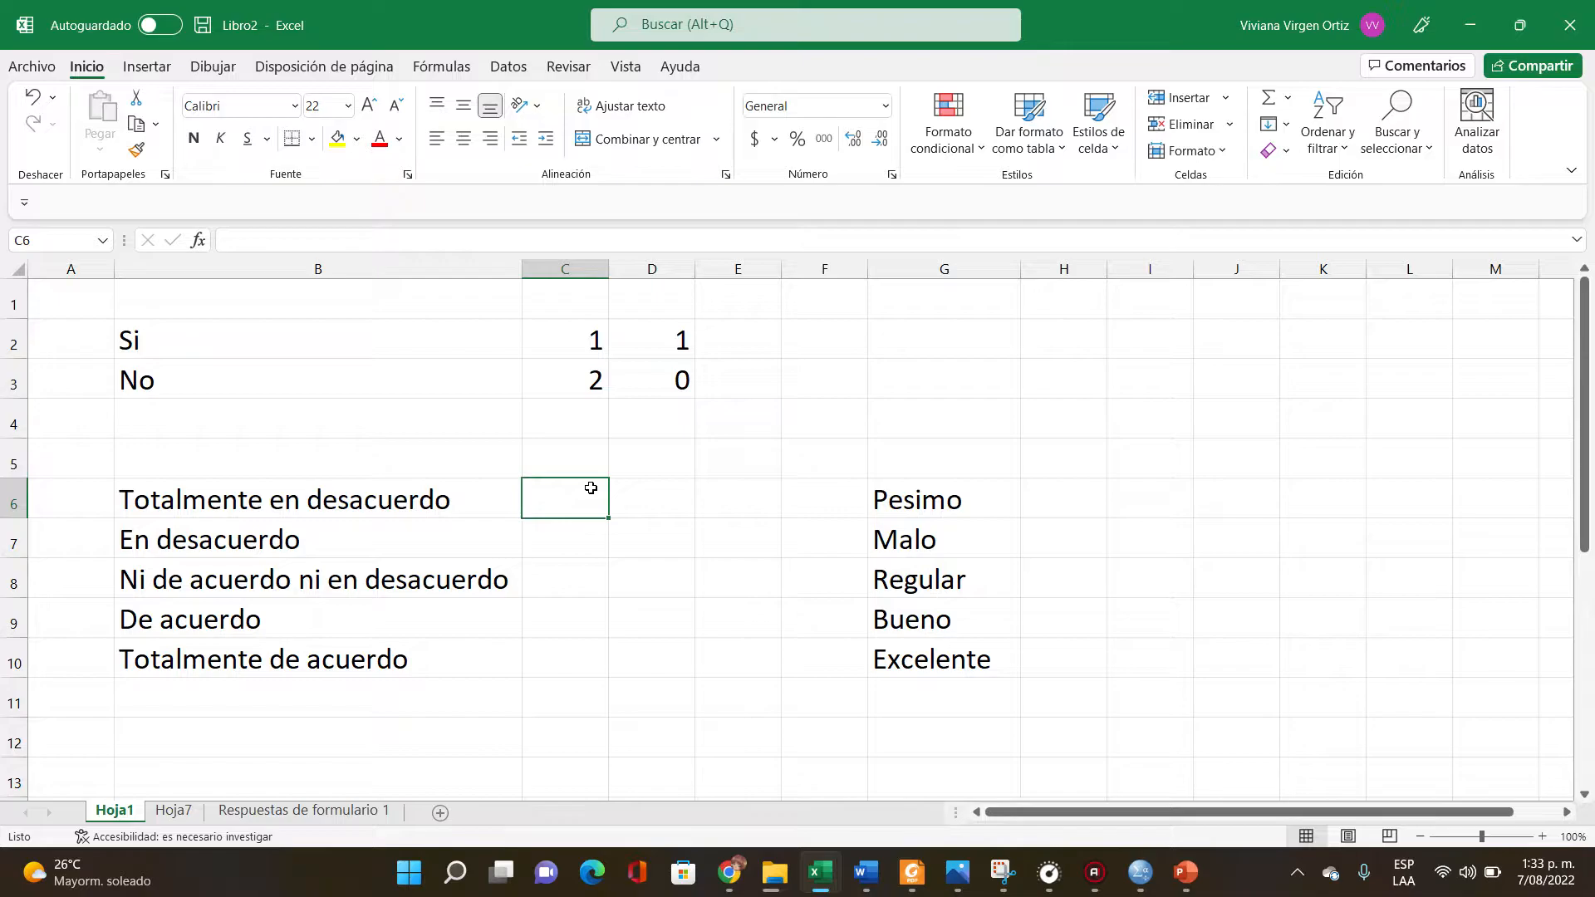
pyautogui.write('1')
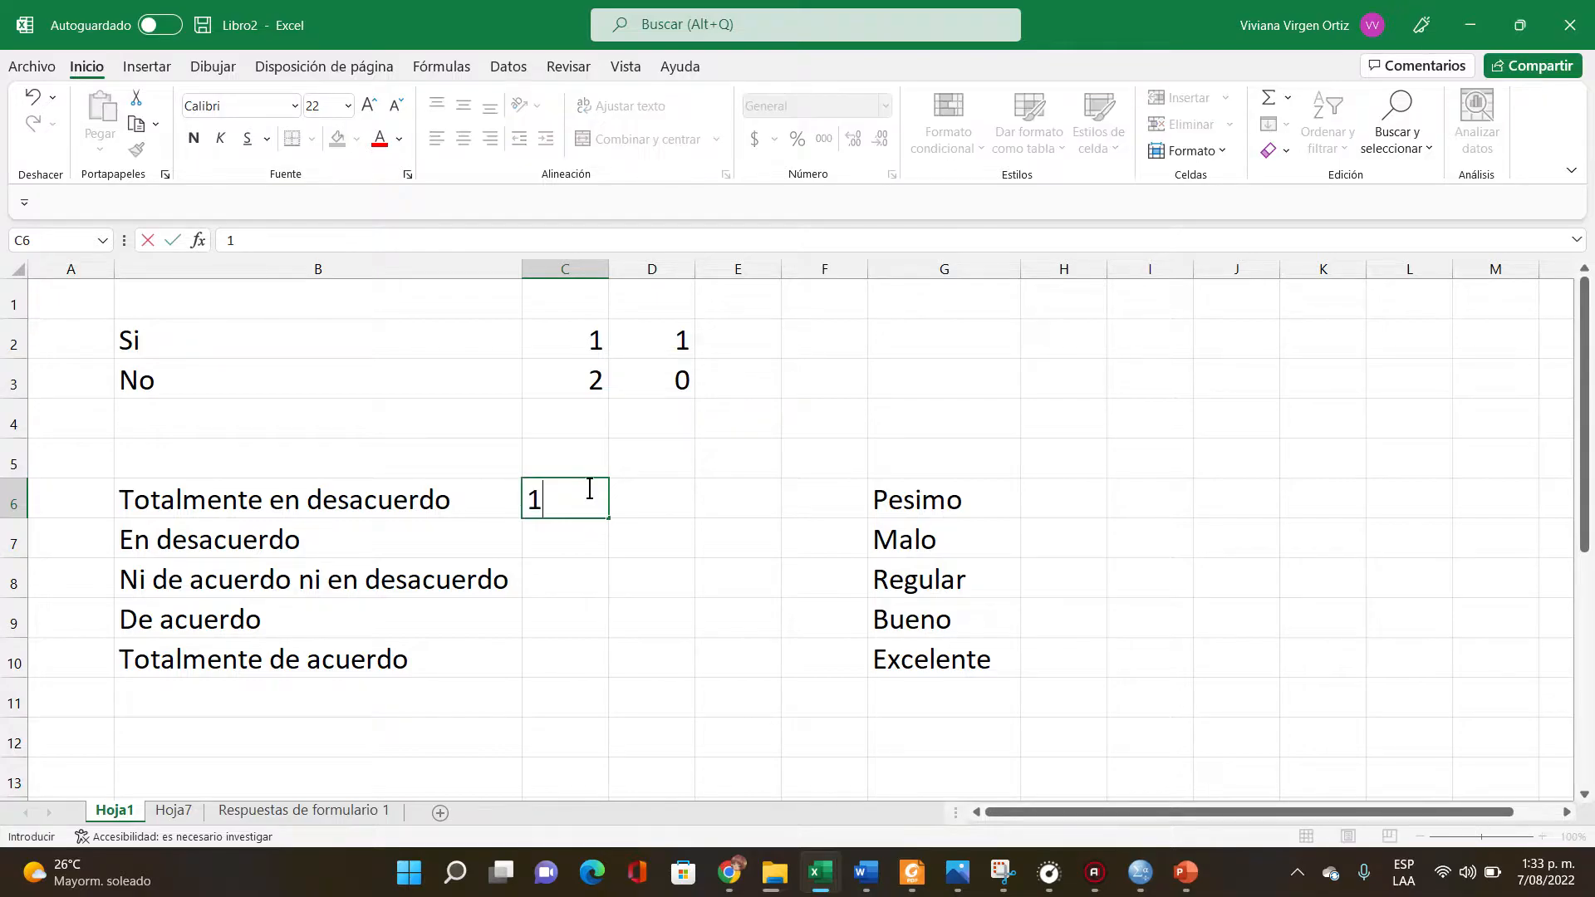
pyautogui.press('Return')
pyautogui.write('2')
pyautogui.press('Return')
pyautogui.write('3')
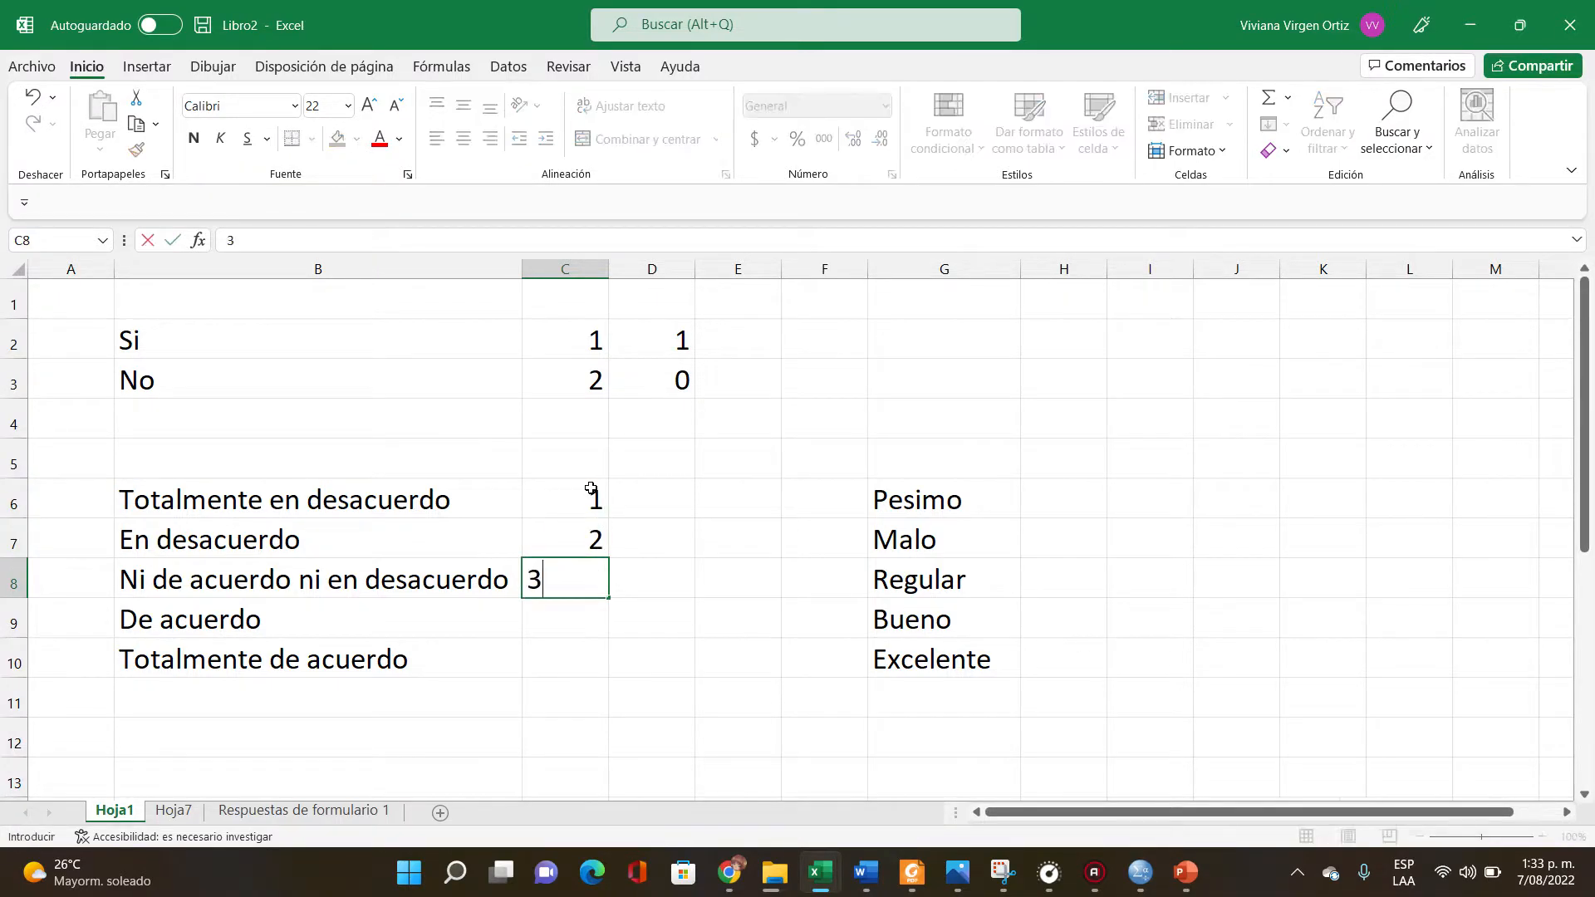
pyautogui.press('Return')
pyautogui.write('4')
pyautogui.press('Return')
pyautogui.write('5')
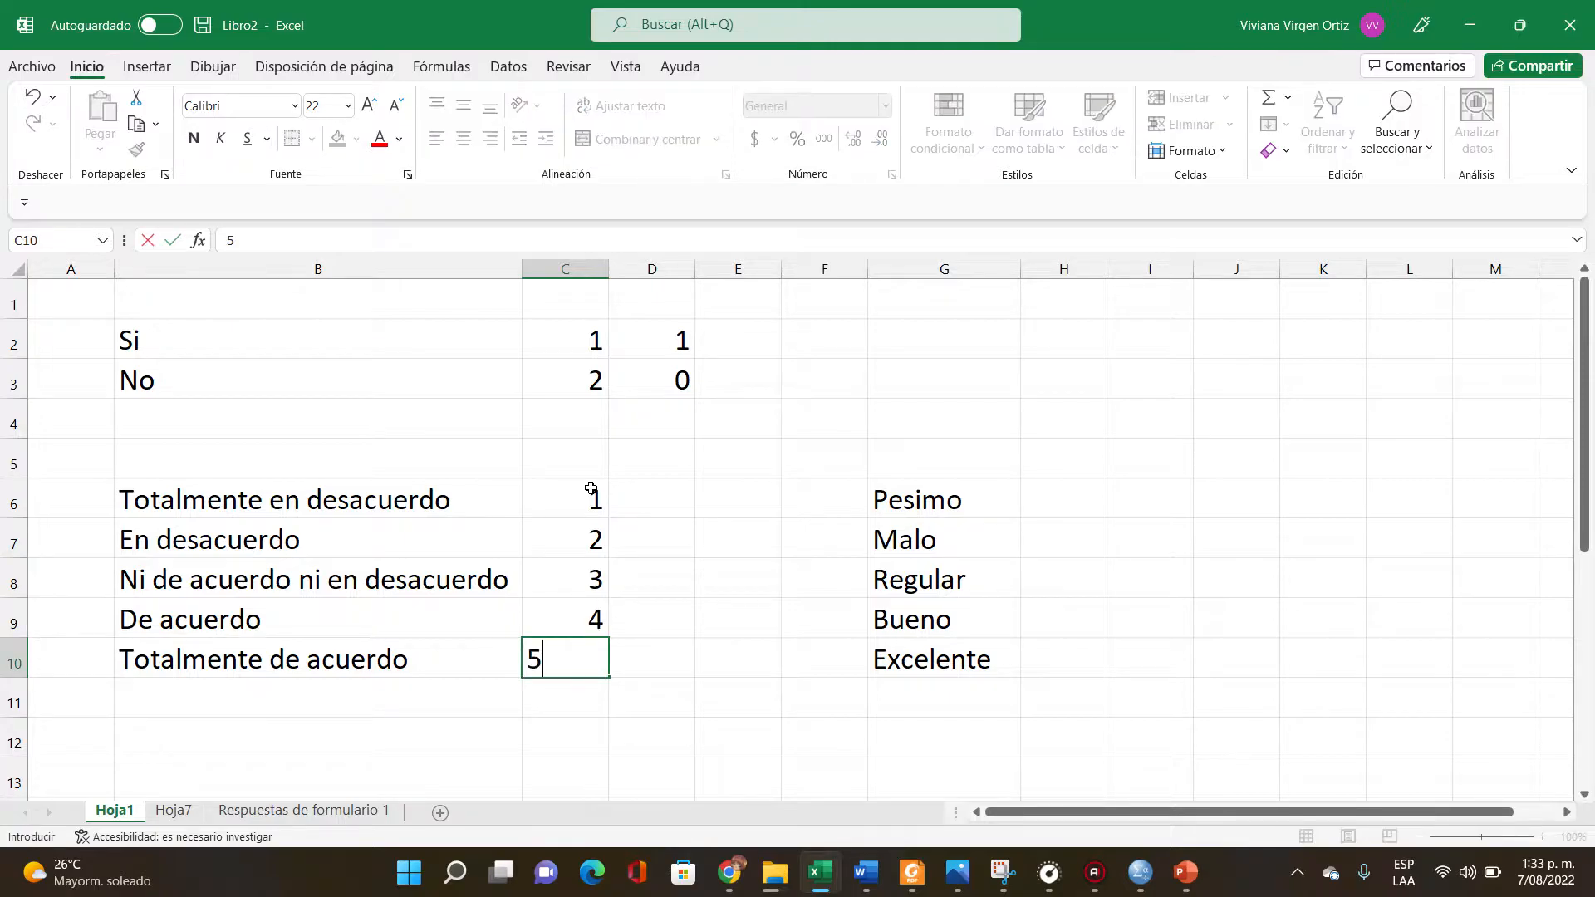
pyautogui.press('Return')
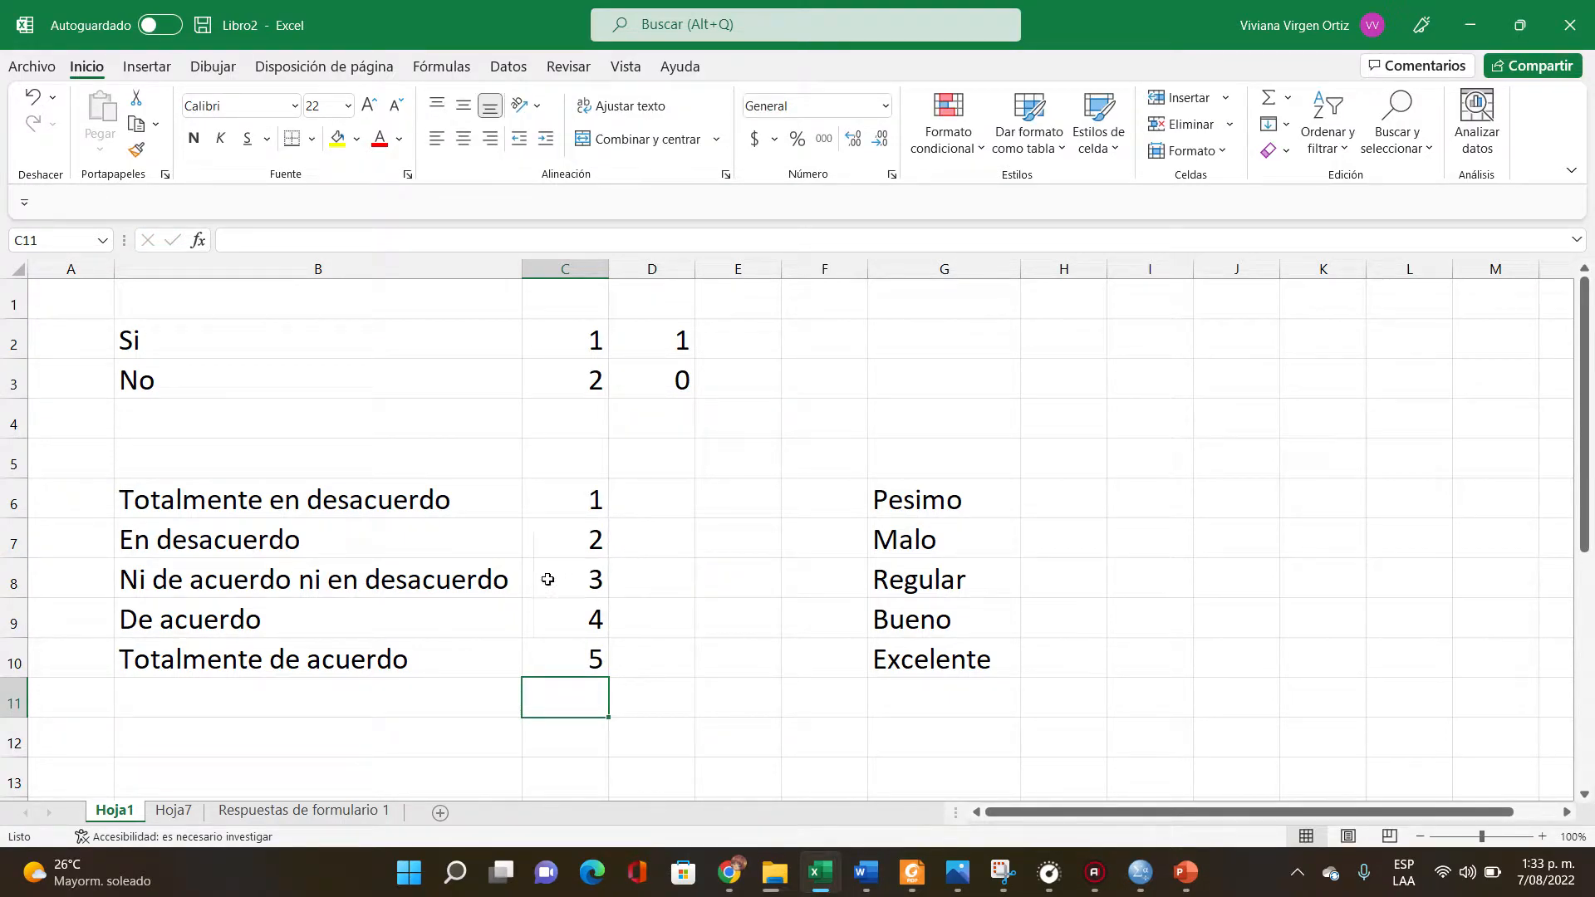
# In column D, code Ni de acuerdo ni en desacuerdo as 0, En desacuerdo as -1 and Totalmente en desacuerdo as -2
pyautogui.click(519, 574)
pyautogui.click(622, 573)
pyautogui.write('0')
pyautogui.press('Up')
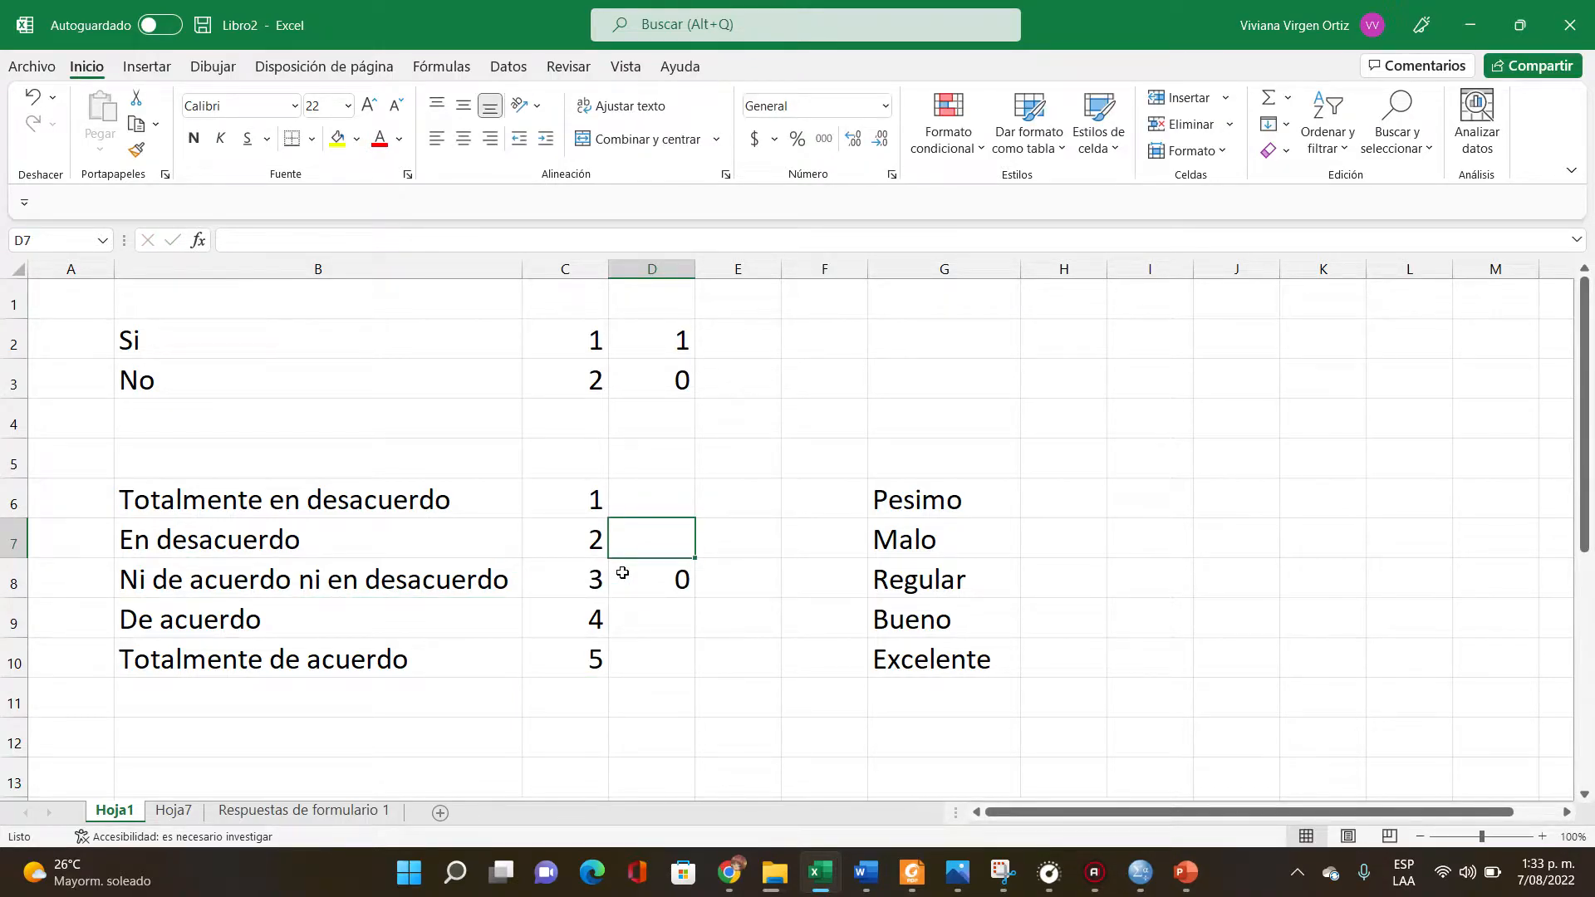
pyautogui.write('-1')
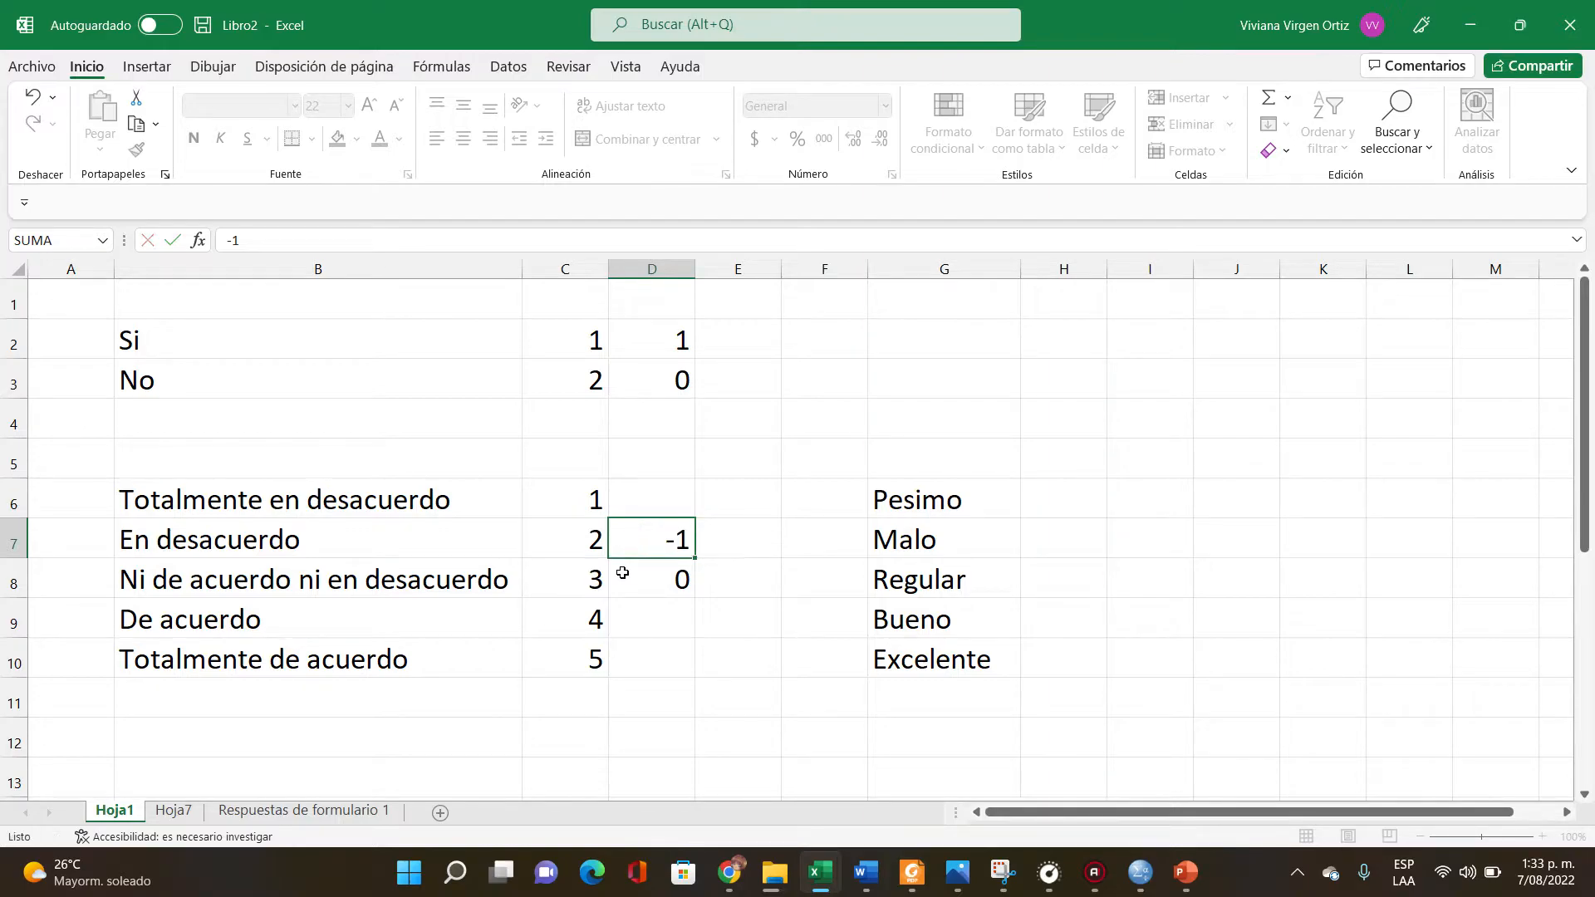
pyautogui.press('Up')
pyautogui.write('-1')
pyautogui.press('BackSpace')
pyautogui.write('2')
pyautogui.press('Return')
# In column D, code De acuerdo as 1 and Totalmente de acuerdo as 2, and highlight the codes in D6:D10
pyautogui.press('Down')
pyautogui.press('Down')
pyautogui.write('1')
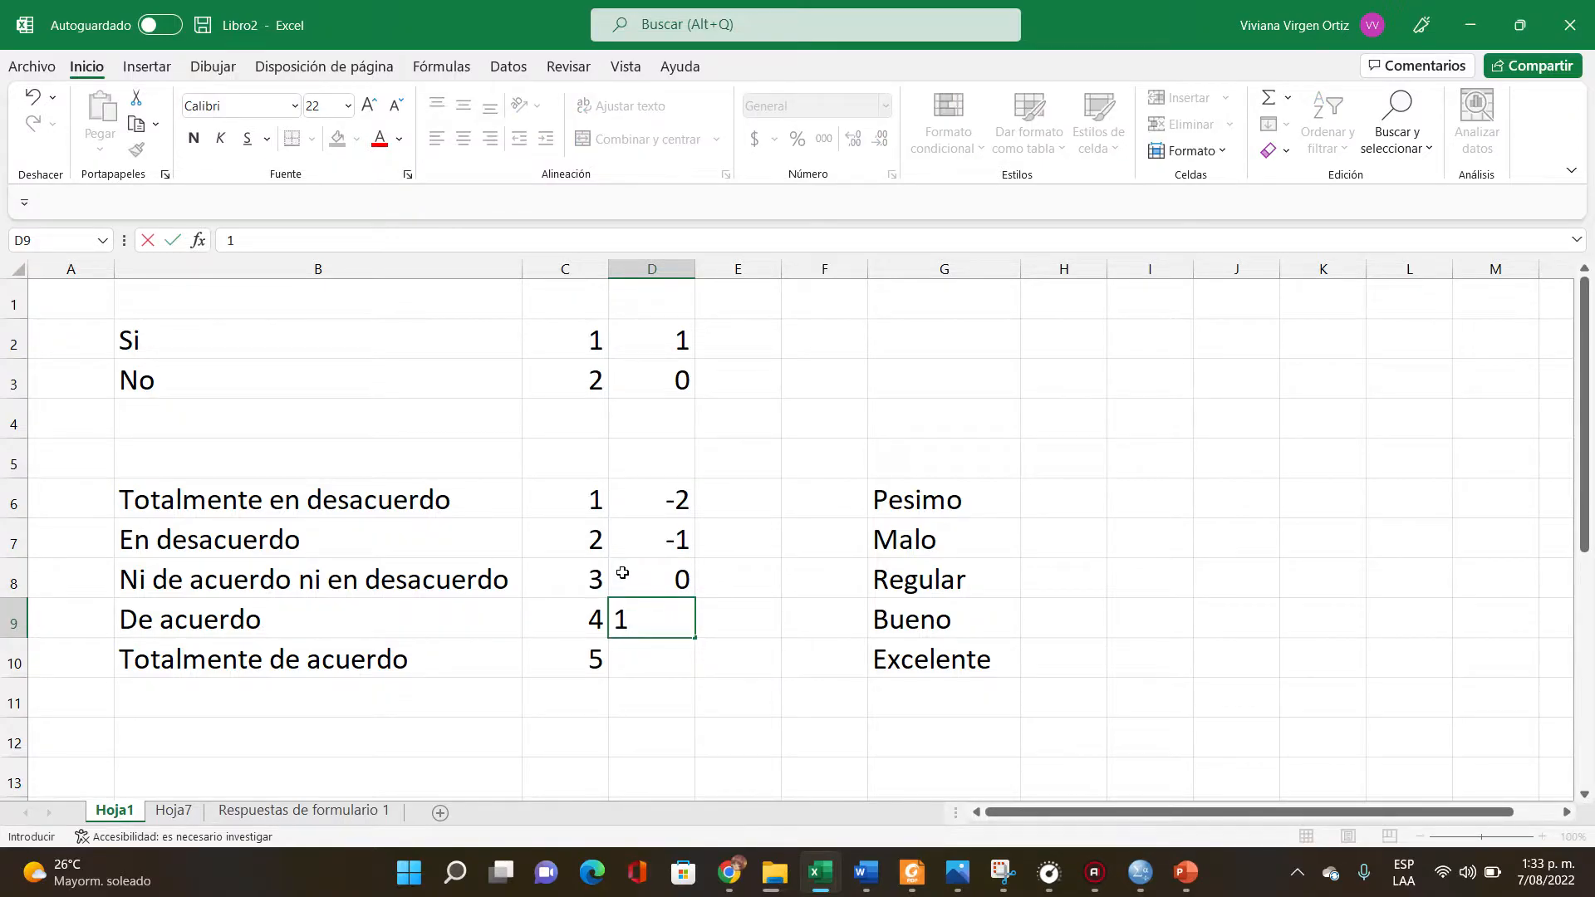
pyautogui.press('Return')
pyautogui.press('Escape')
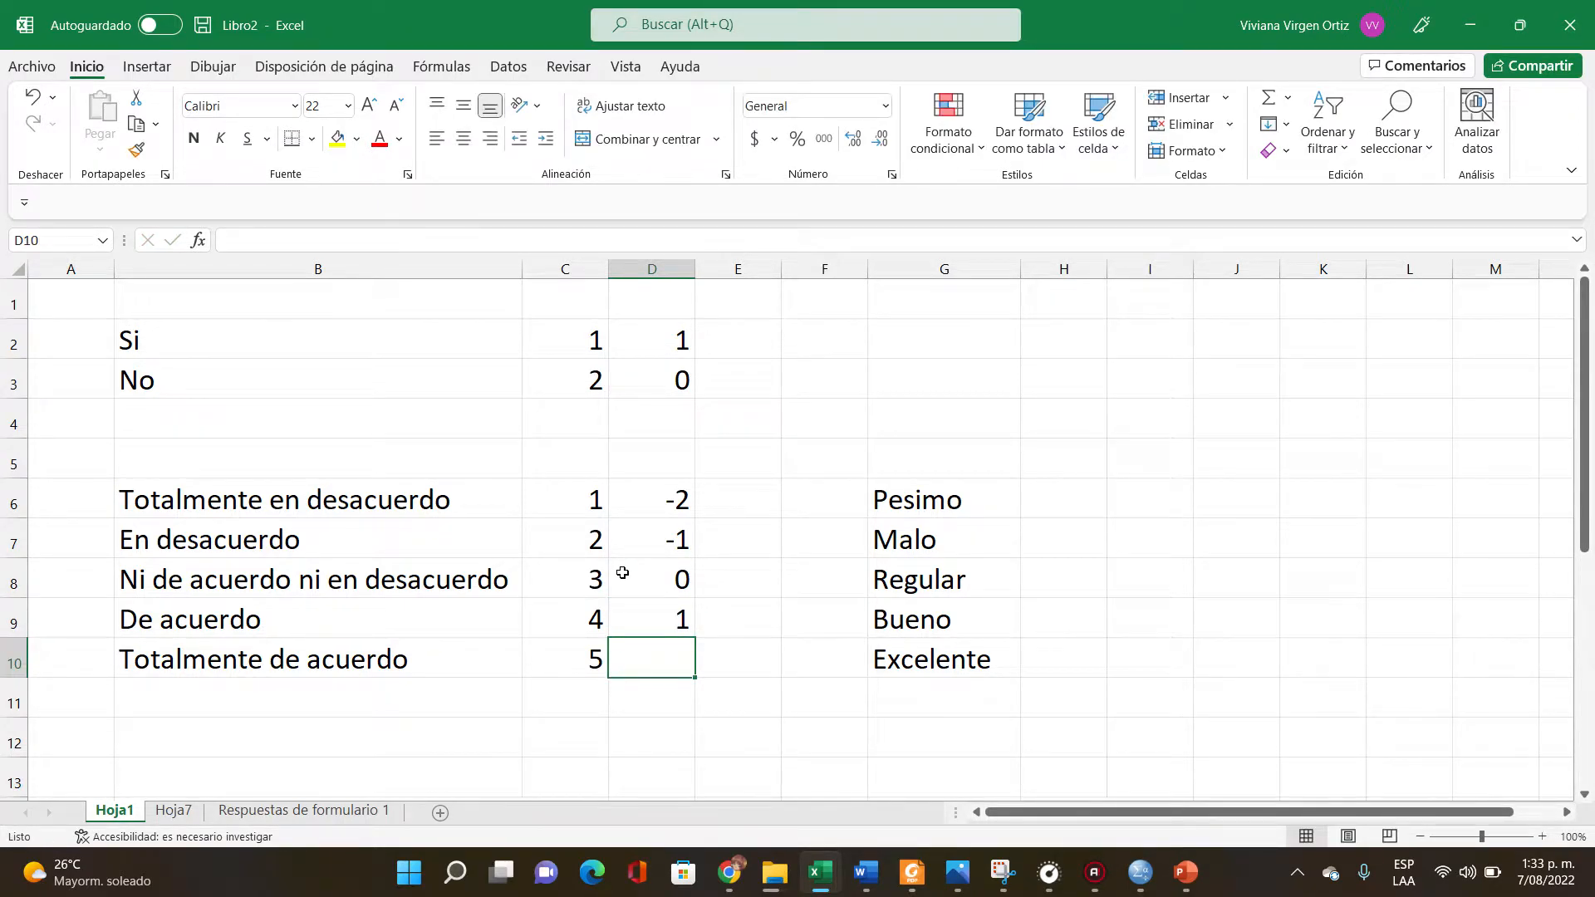
pyautogui.write('2')
pyautogui.press('Return')
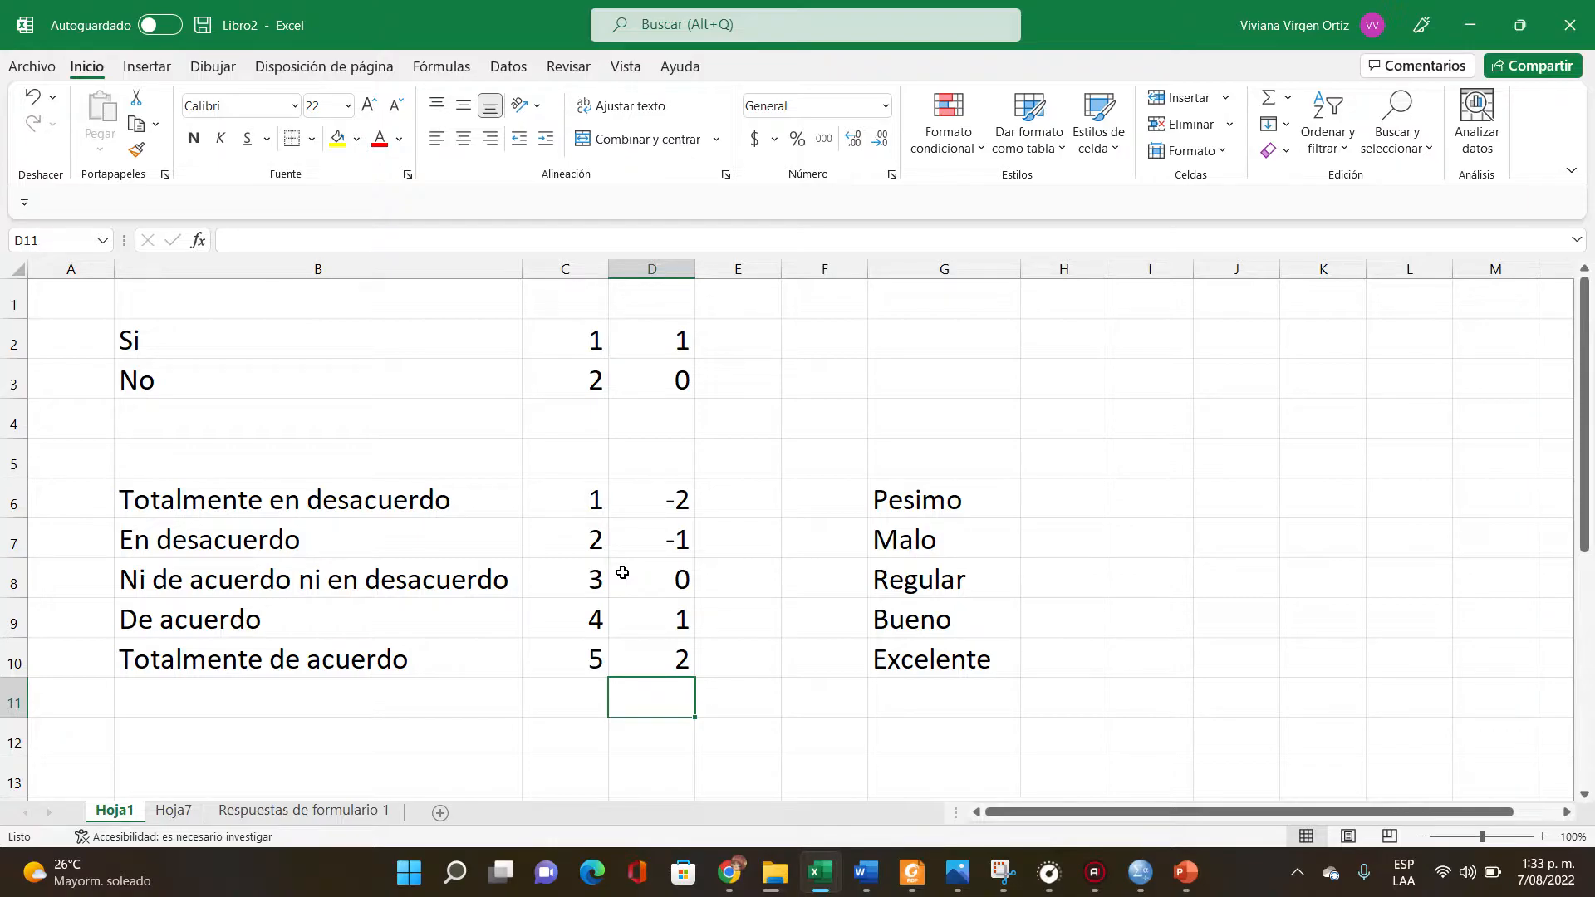
pyautogui.click(681, 507)
pyautogui.moveTo(681, 507); pyautogui.dragTo(654, 642)
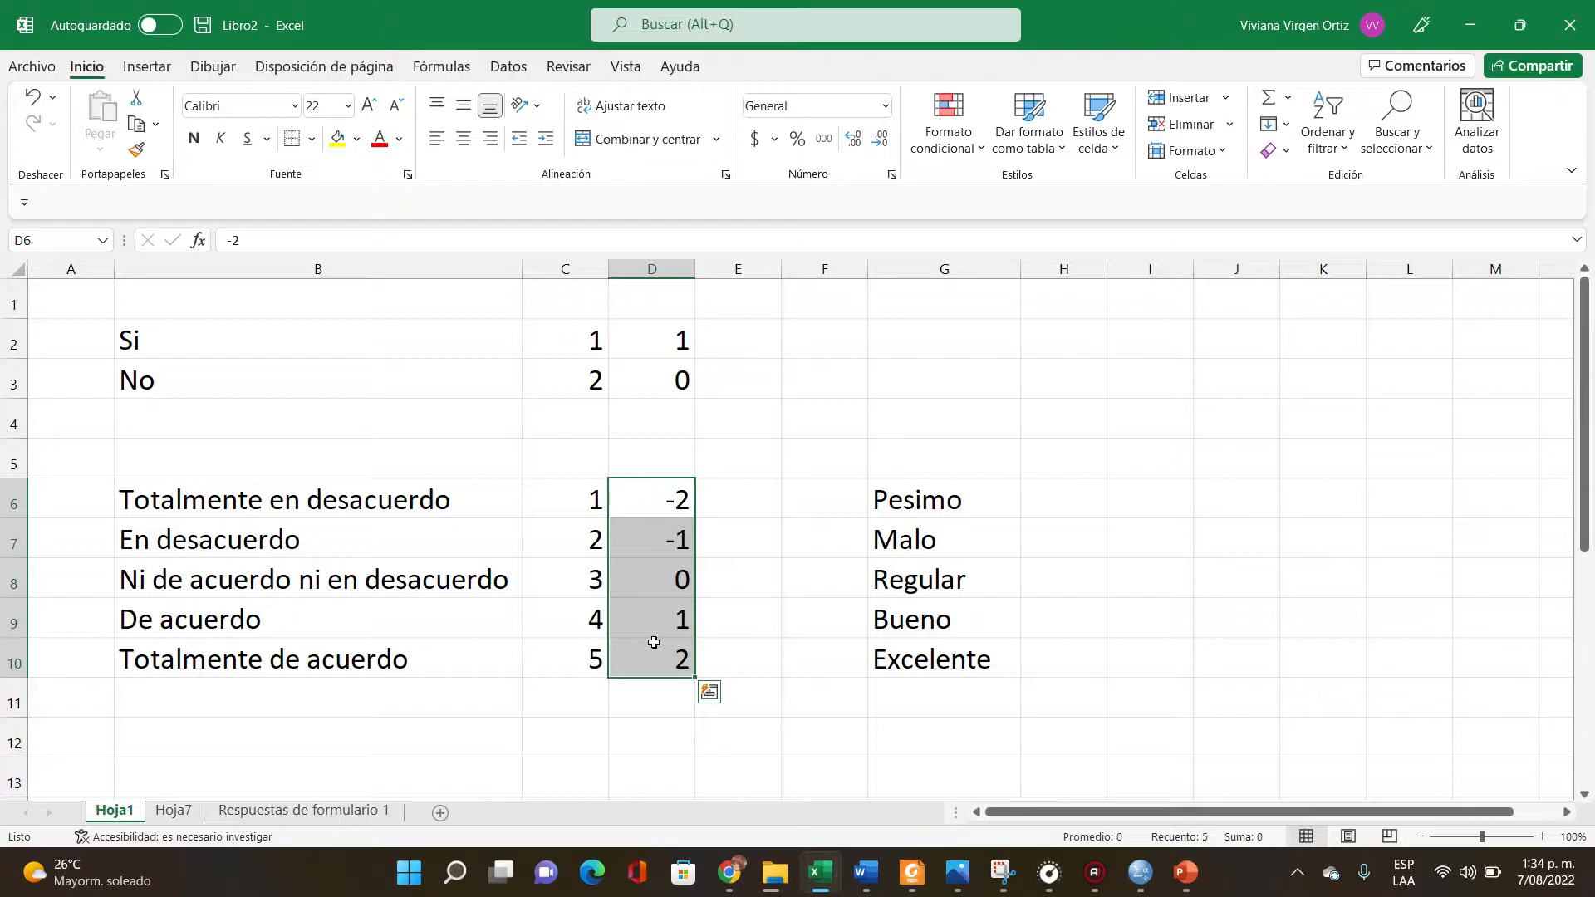
# Enter a reversed coding of the agreement scale in E6:E10: 5, 4, 3, 2, 1
pyautogui.click(763, 498)
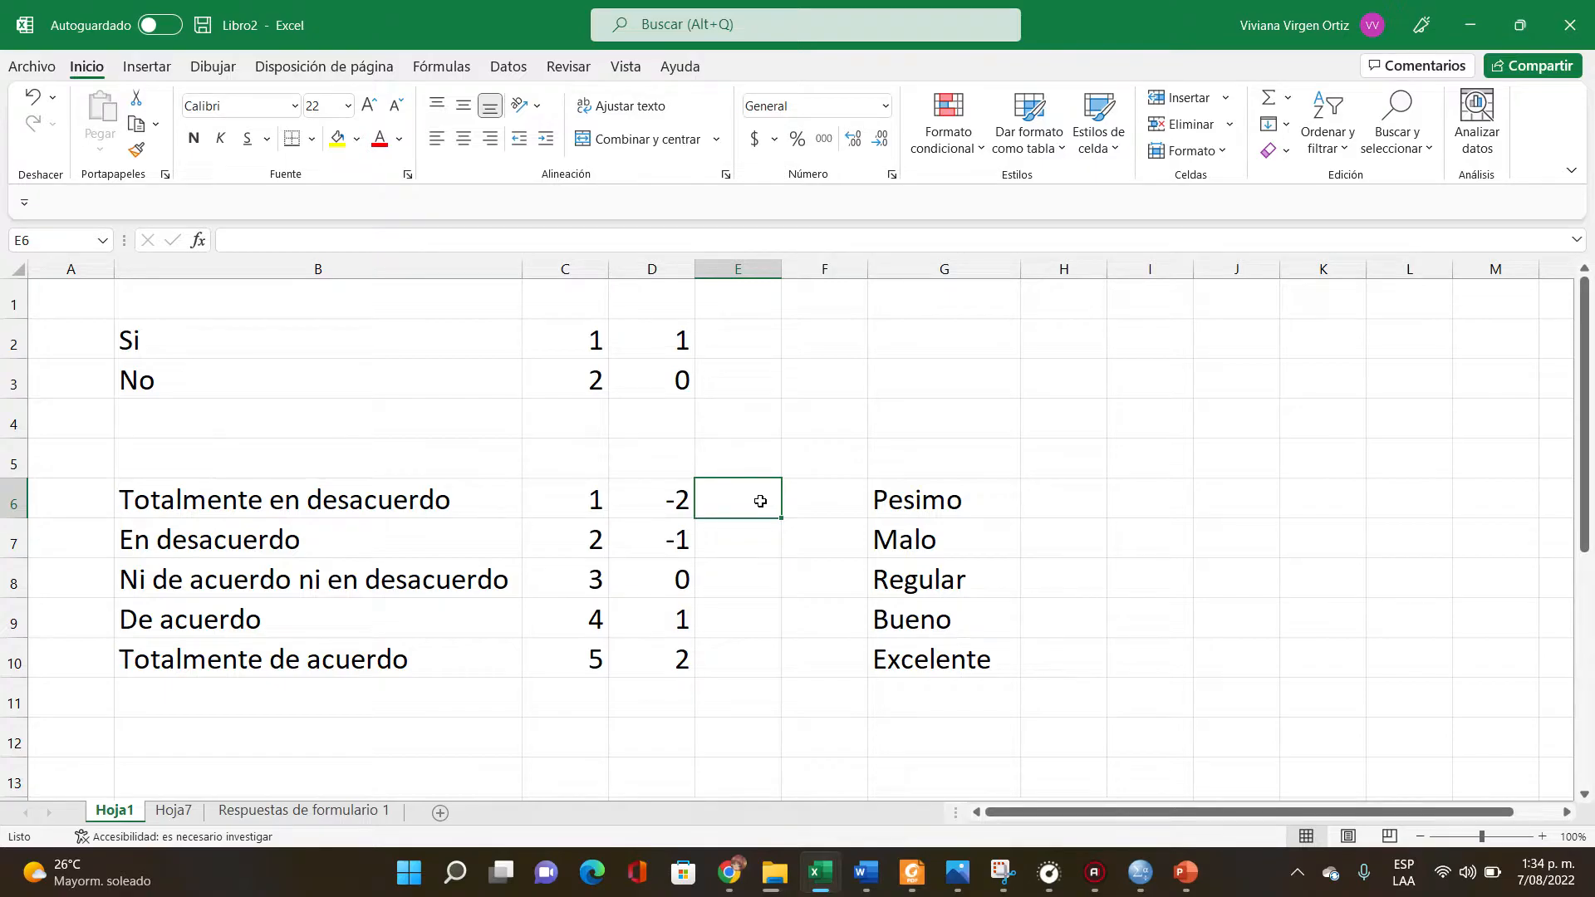
pyautogui.write('5')
pyautogui.press('Return')
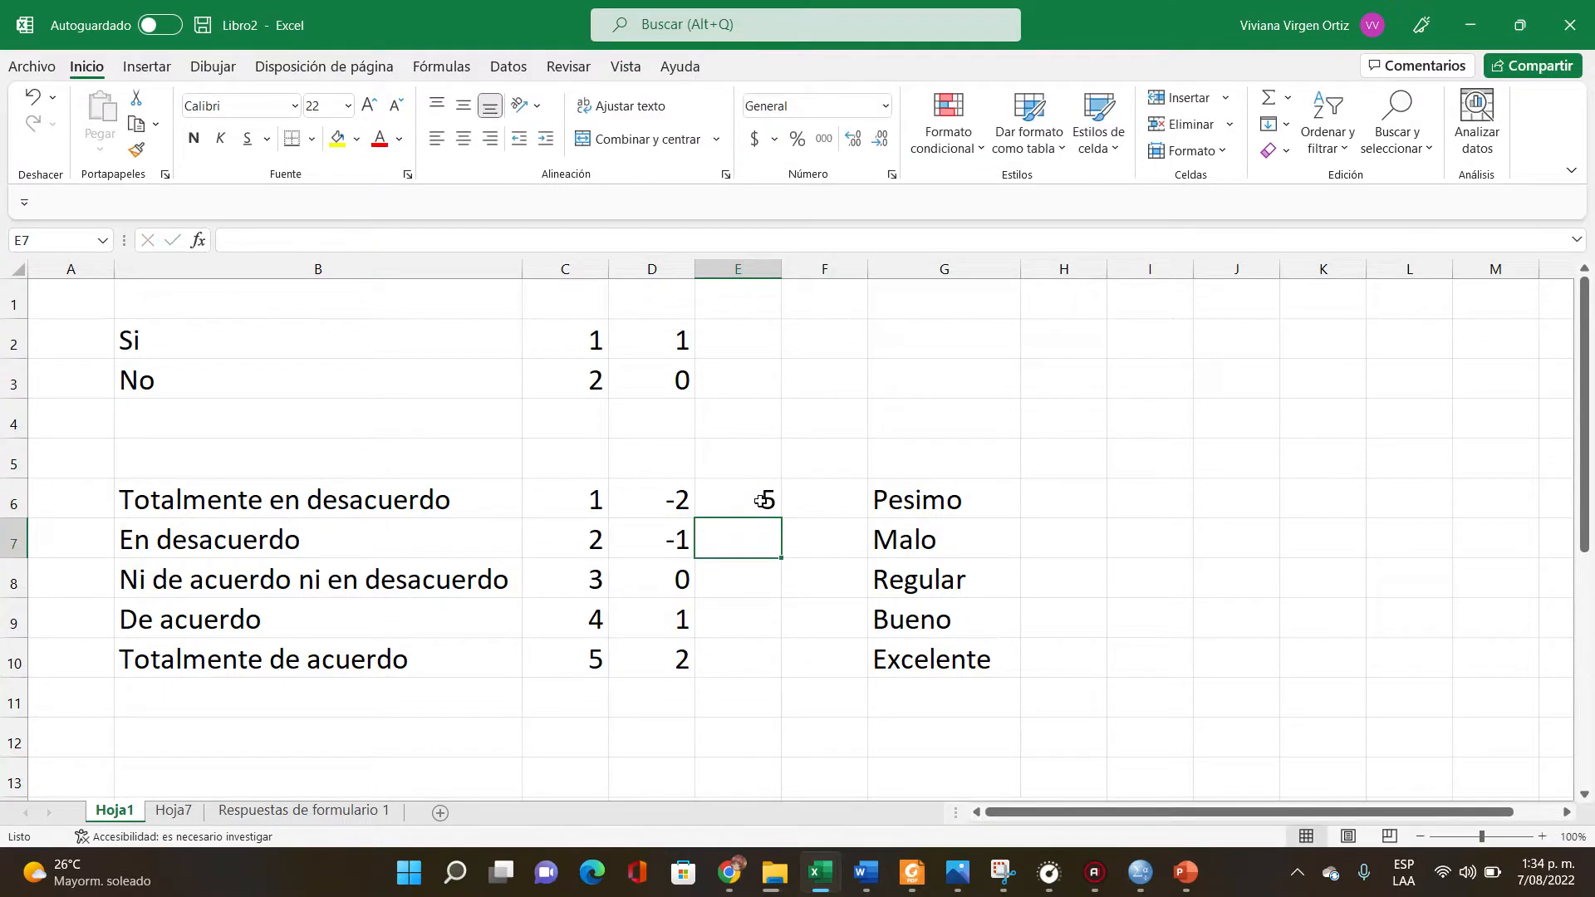
pyautogui.write('4')
pyautogui.press('Return')
pyautogui.write('3')
pyautogui.press('Return')
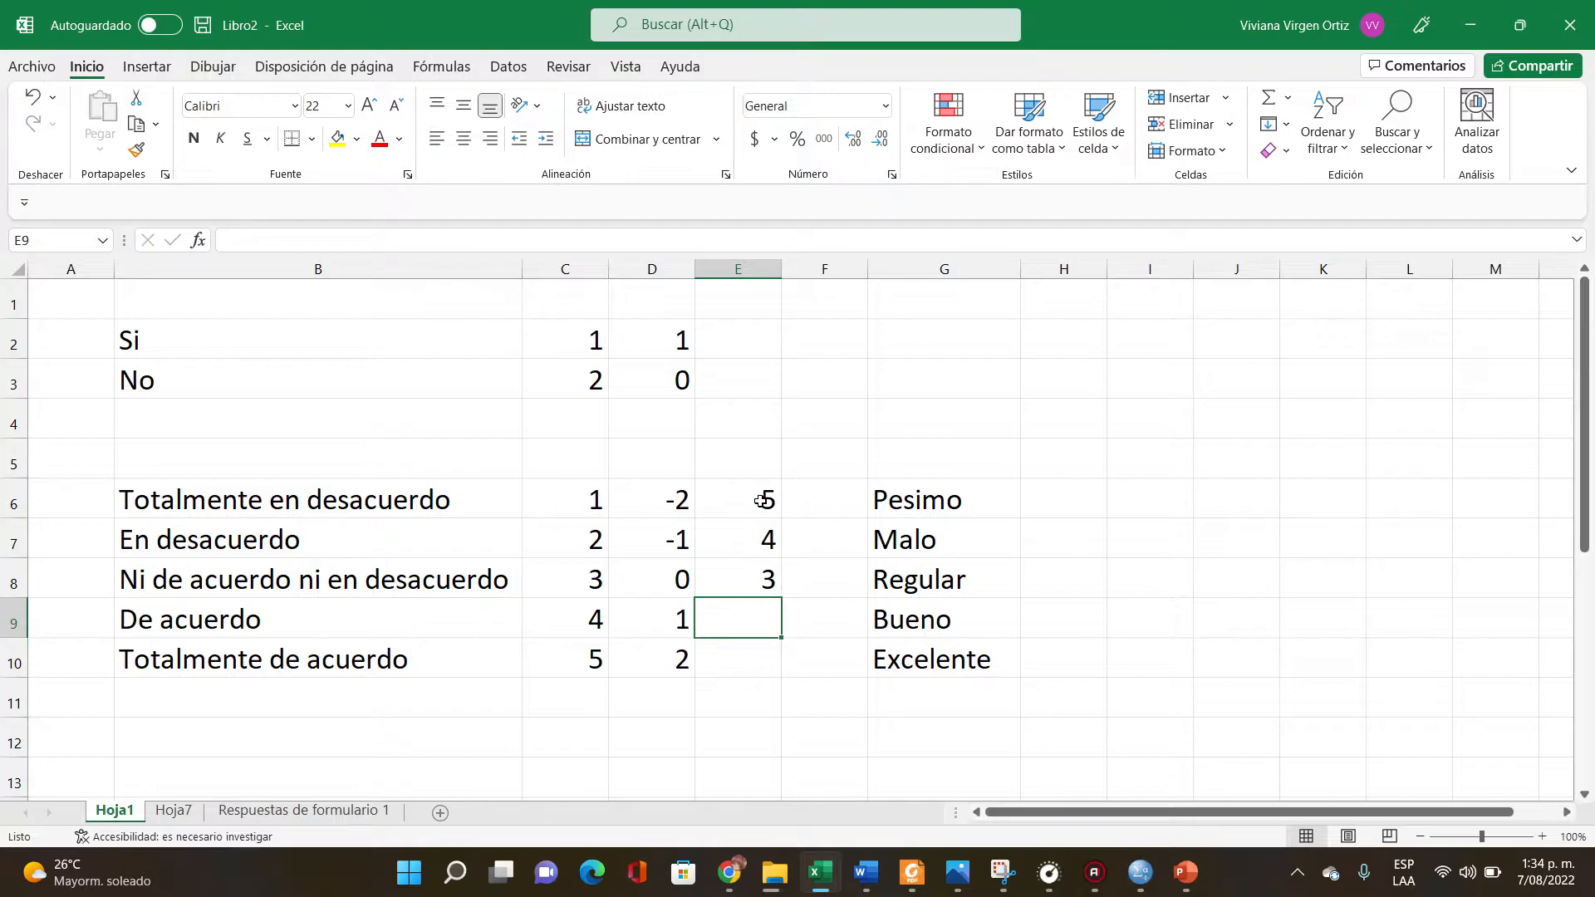
pyautogui.write('2')
pyautogui.press('Return')
pyautogui.write('1')
pyautogui.press('Return')
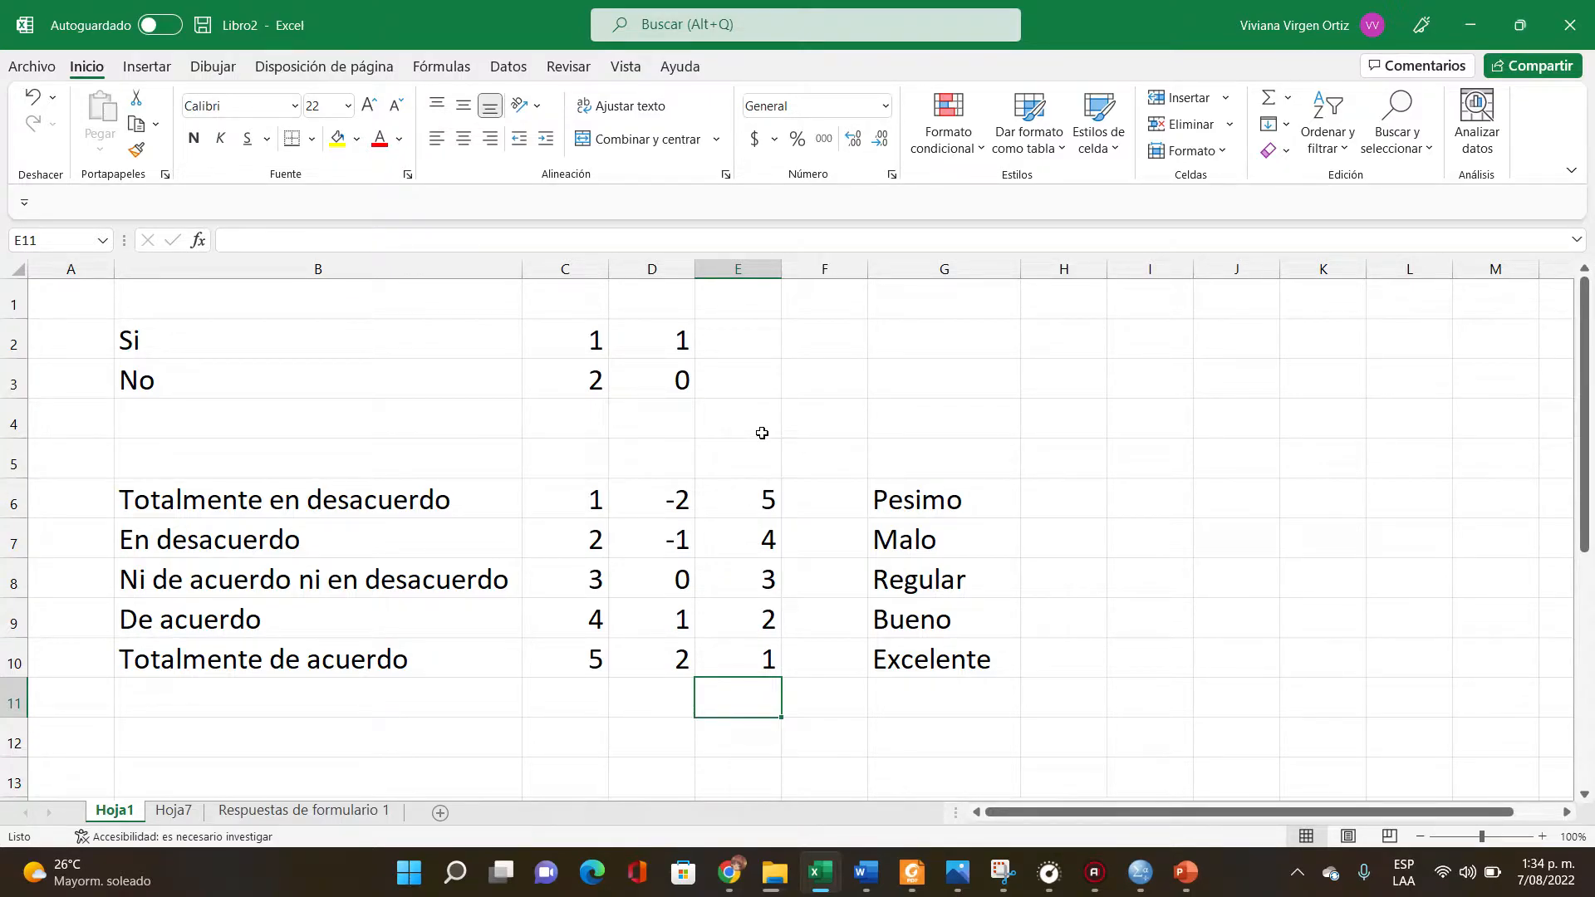
# Review the full list of Comunidad answers on the Respuestas de formulario 1 sheet
pyautogui.click(299, 813)
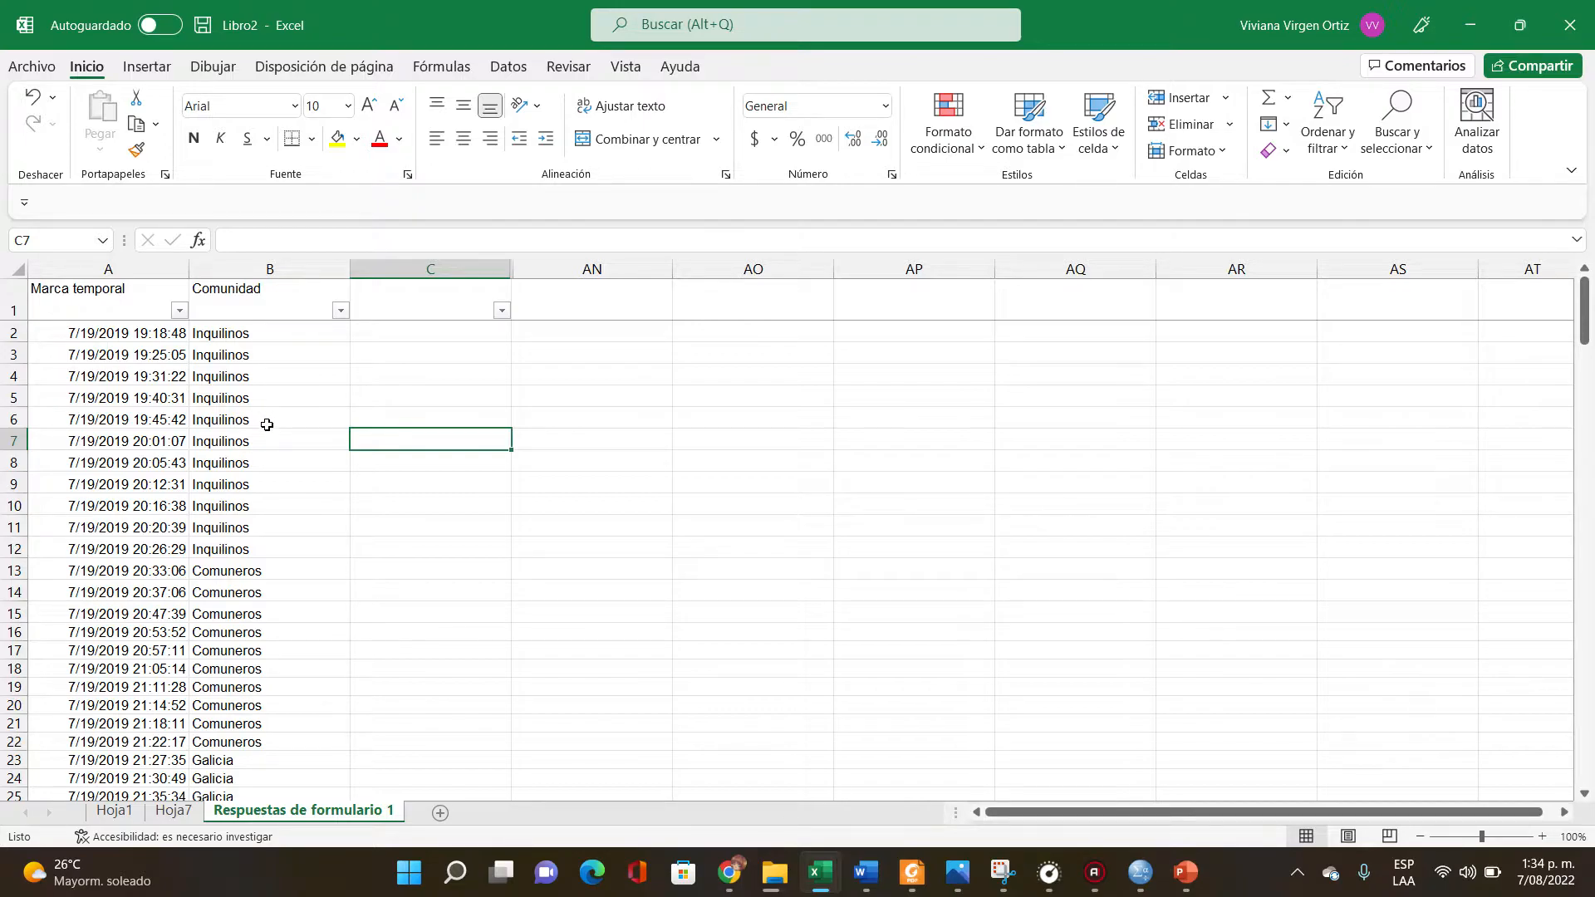
pyautogui.scroll(-20, 303, 522)
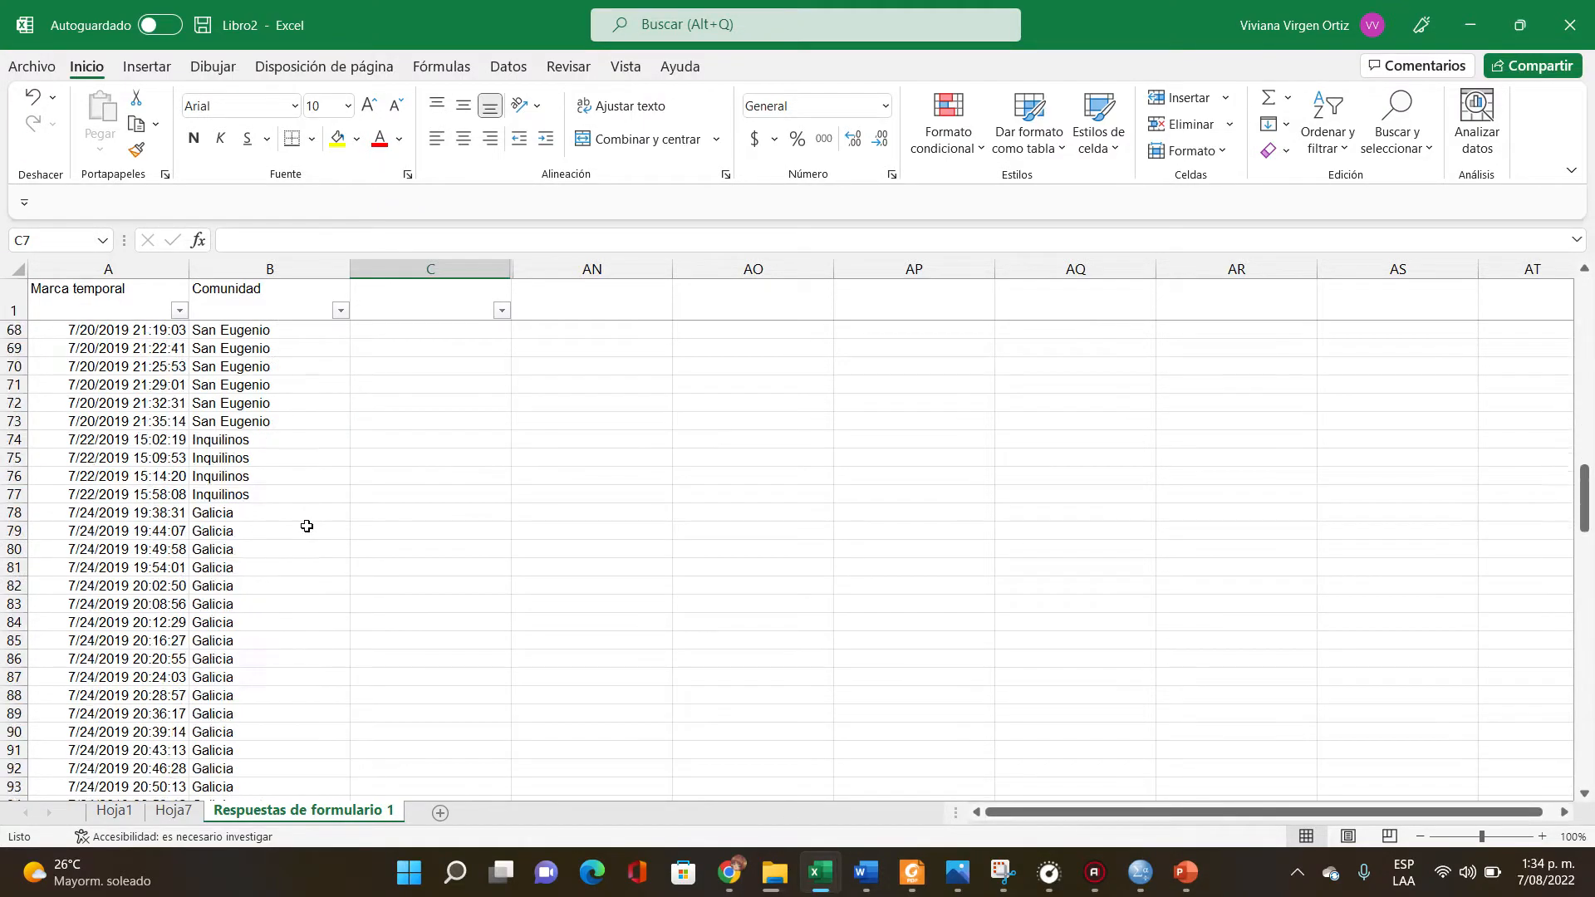
pyautogui.scroll(-19, 303, 523)
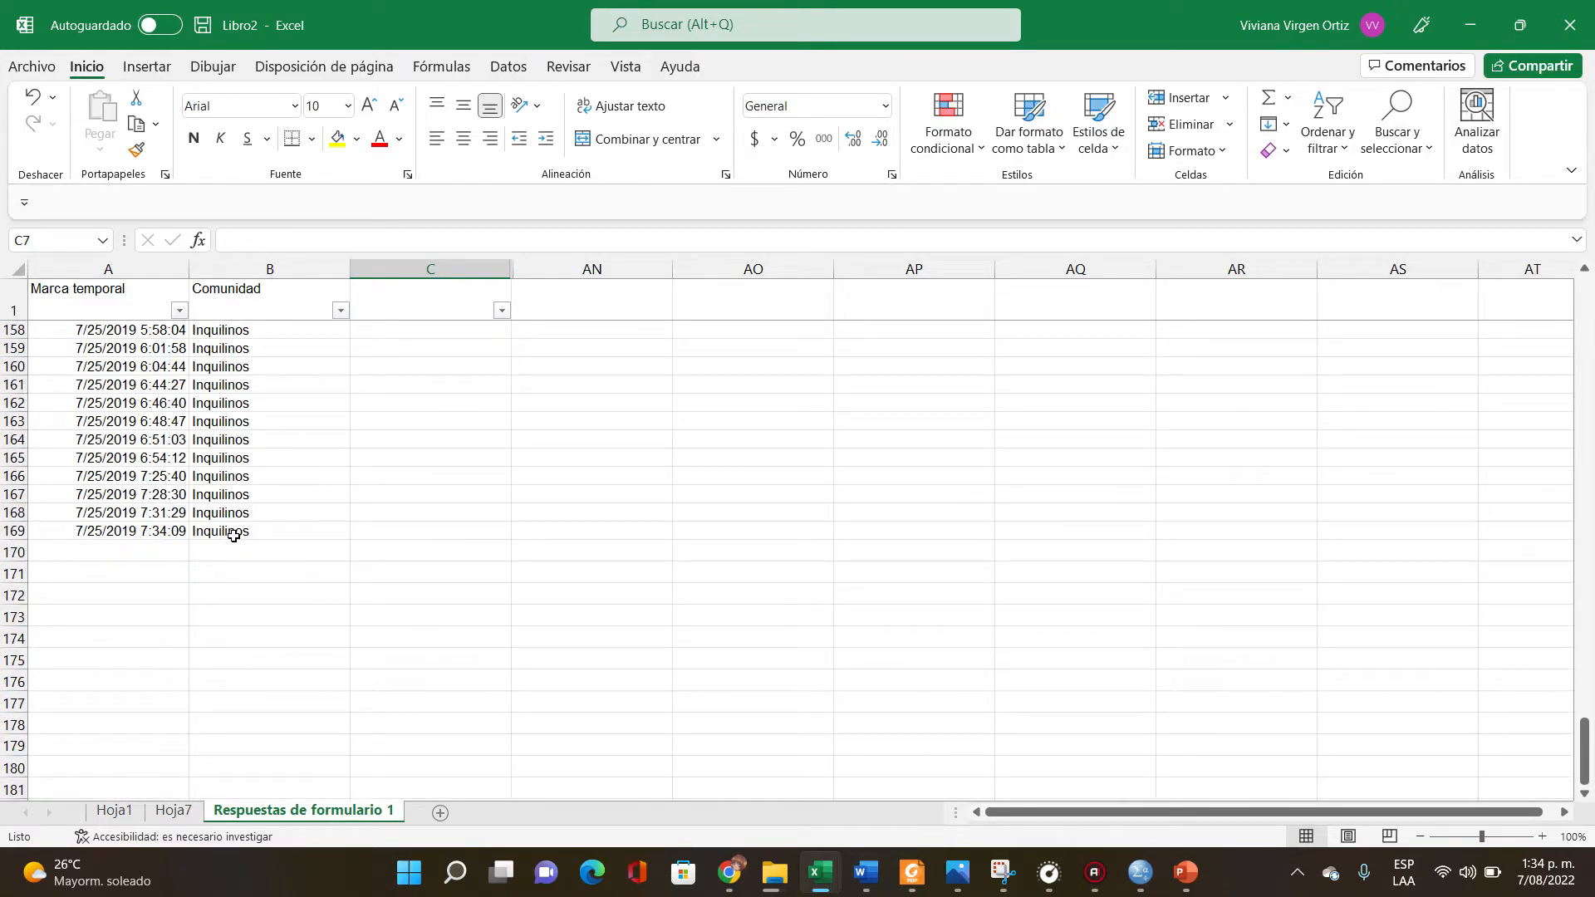
pyautogui.scroll(20, 324, 524)
pyautogui.scroll(20, 326, 517)
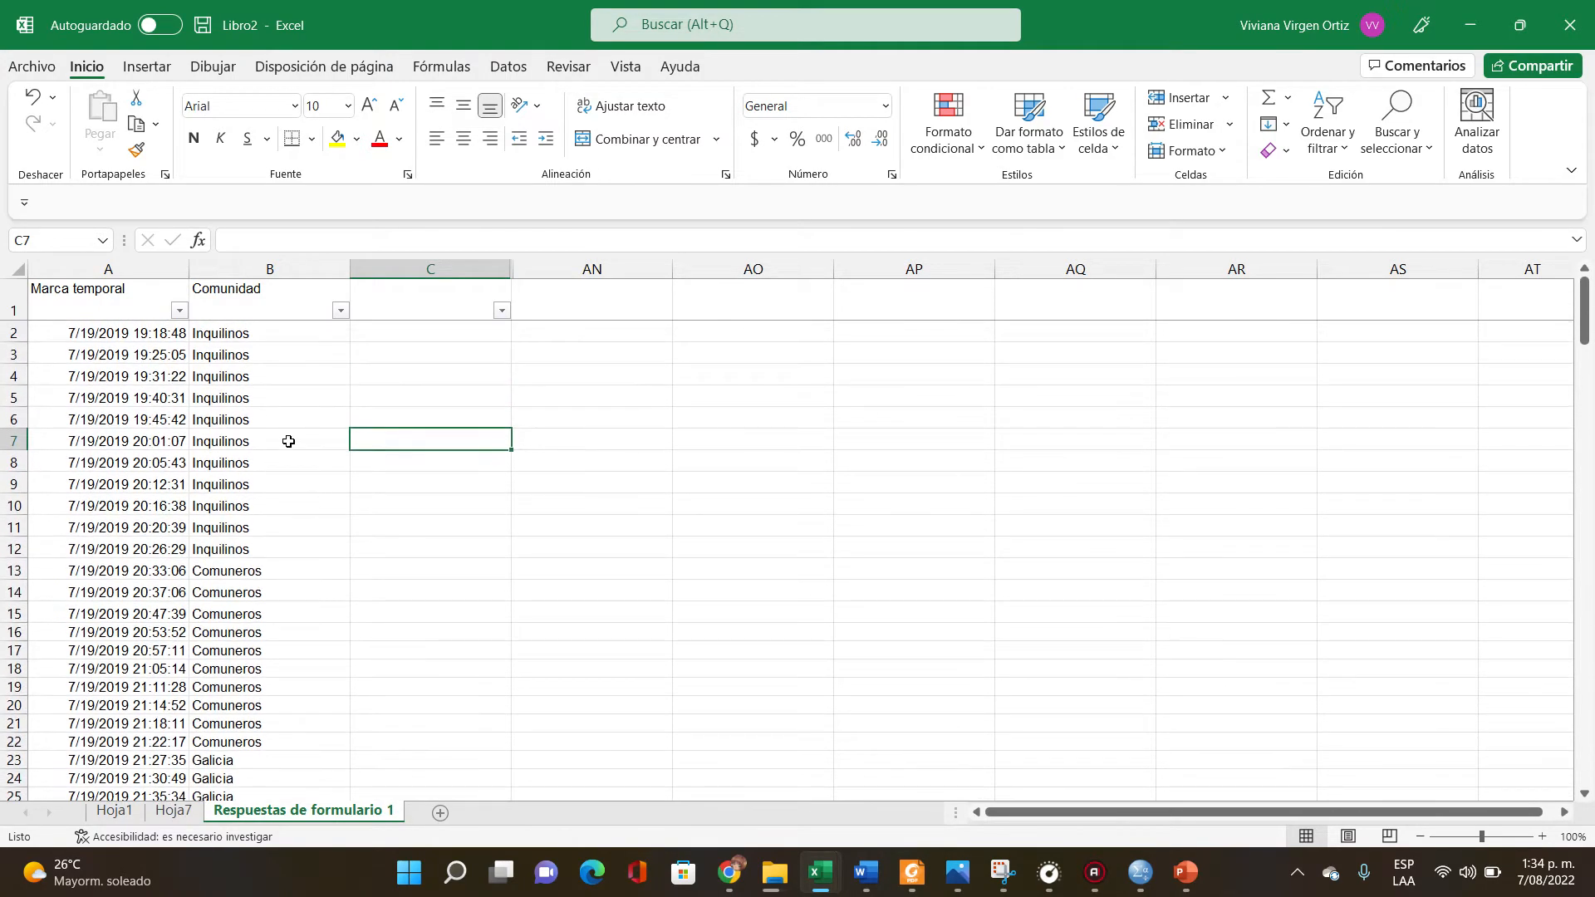
pyautogui.click(319, 336)
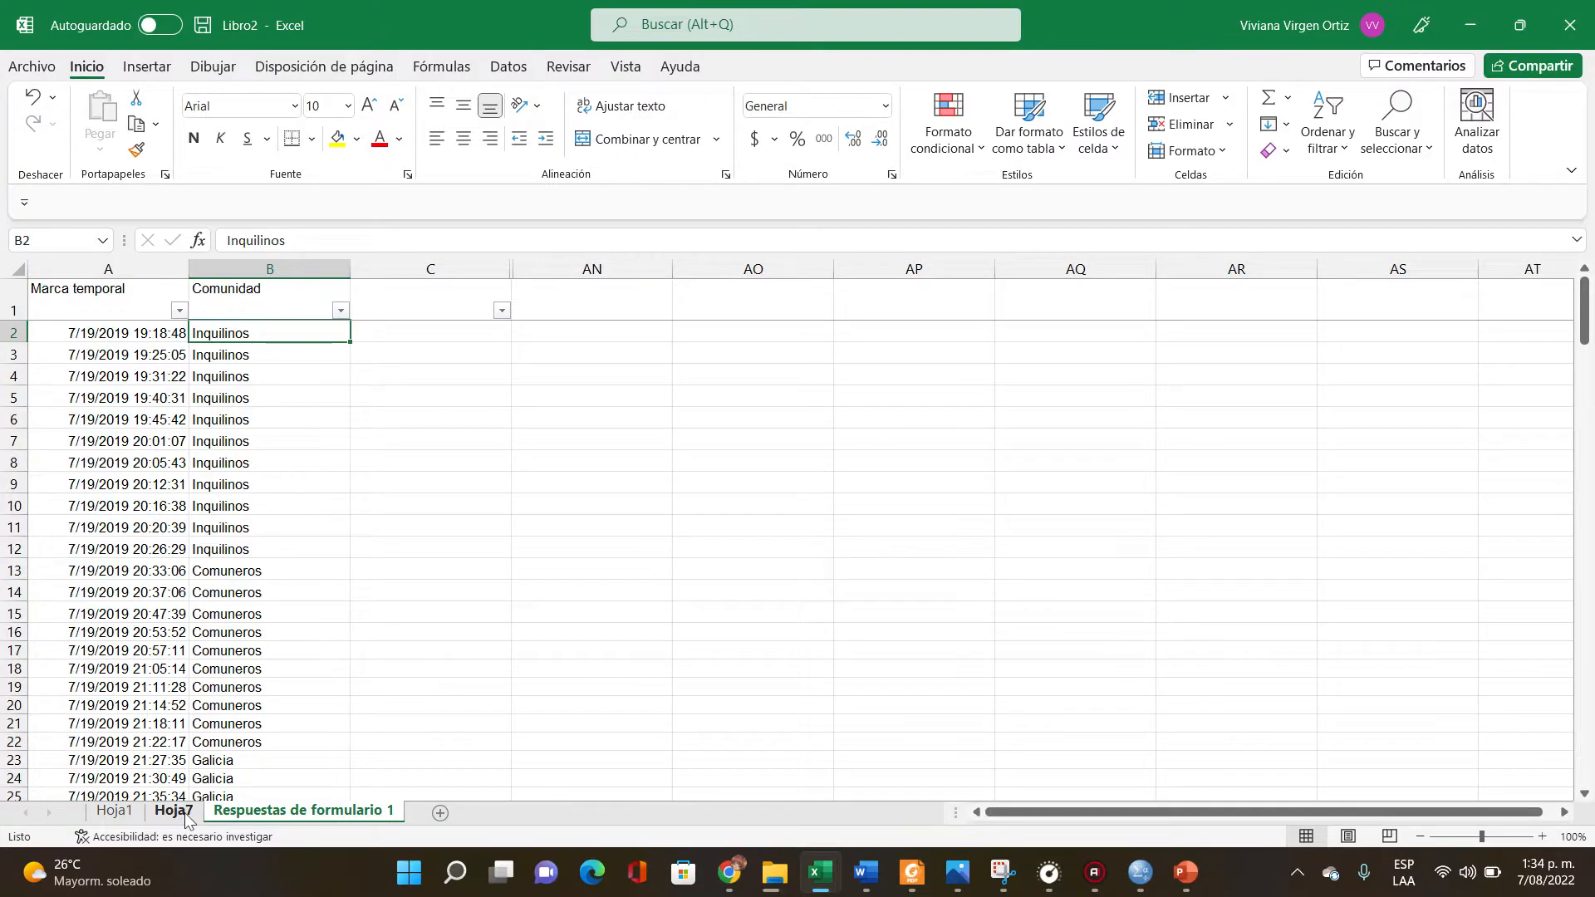
# Calculate the mode of the Comunidad answers in B170 with =moda(B2:B169)
pyautogui.scroll(-1, 335, 644)
pyautogui.scroll(-20, 335, 643)
pyautogui.scroll(4, 330, 642)
pyautogui.click(305, 554)
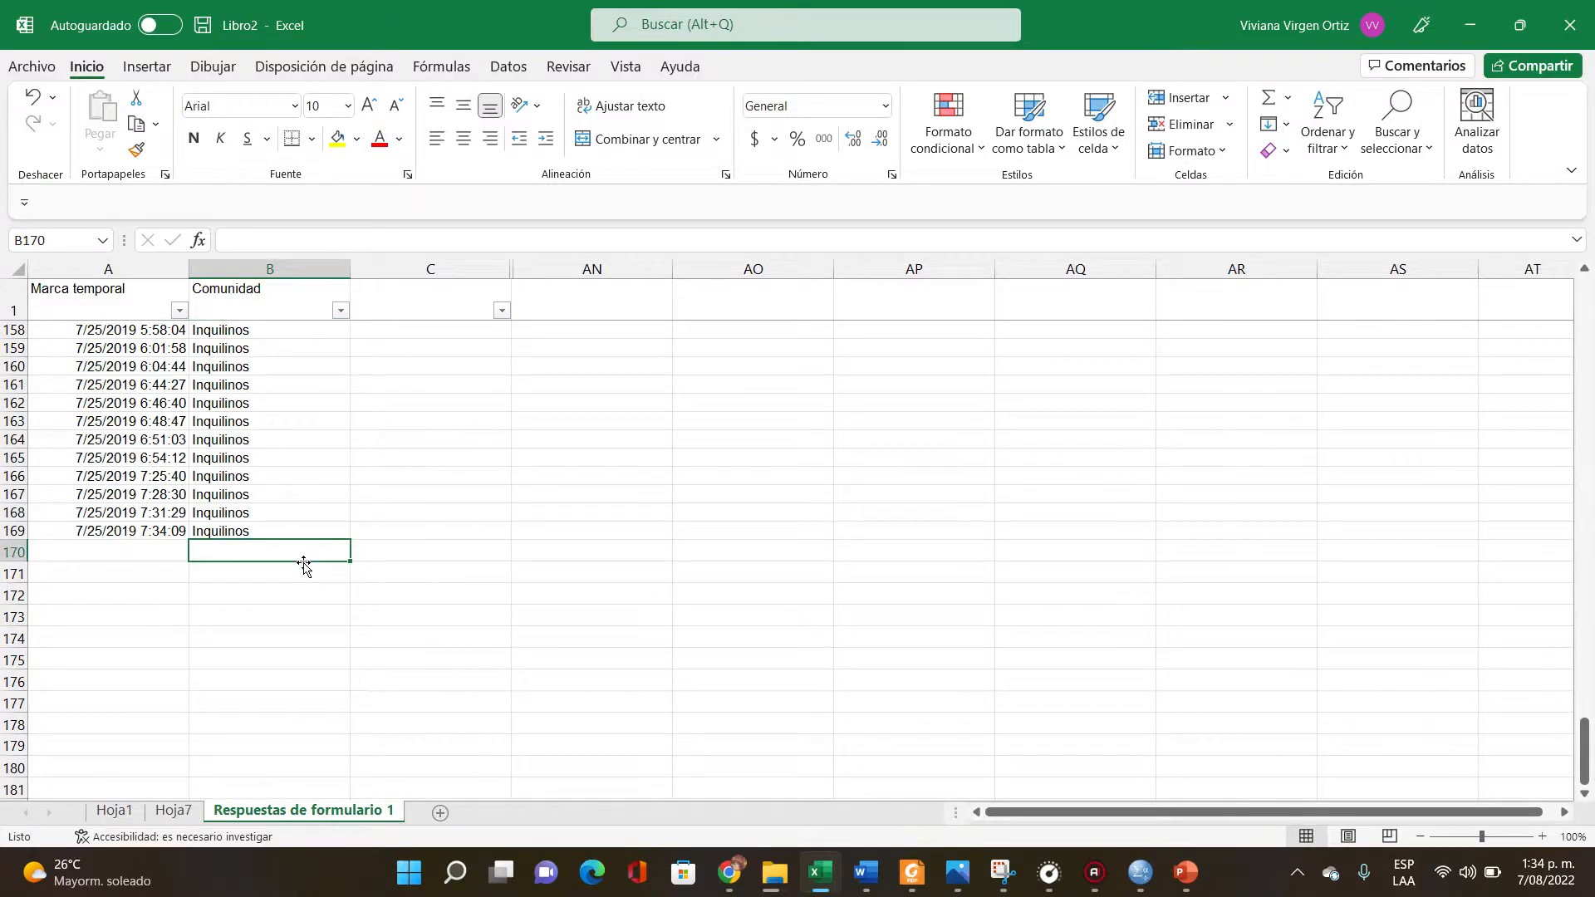
pyautogui.write('=moda')
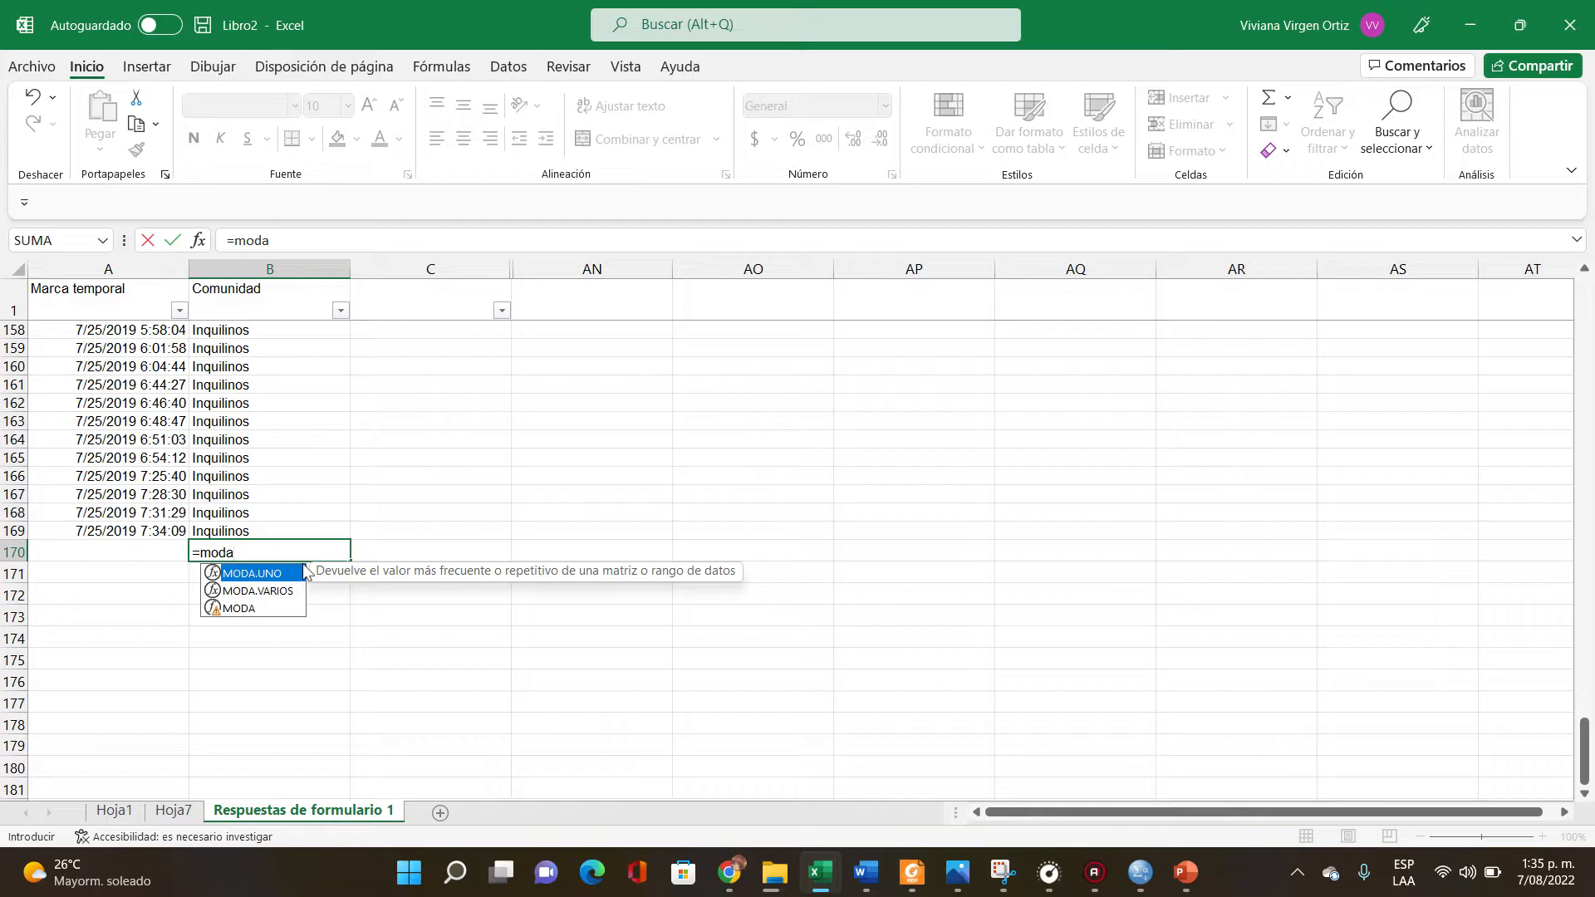
pyautogui.write('(')
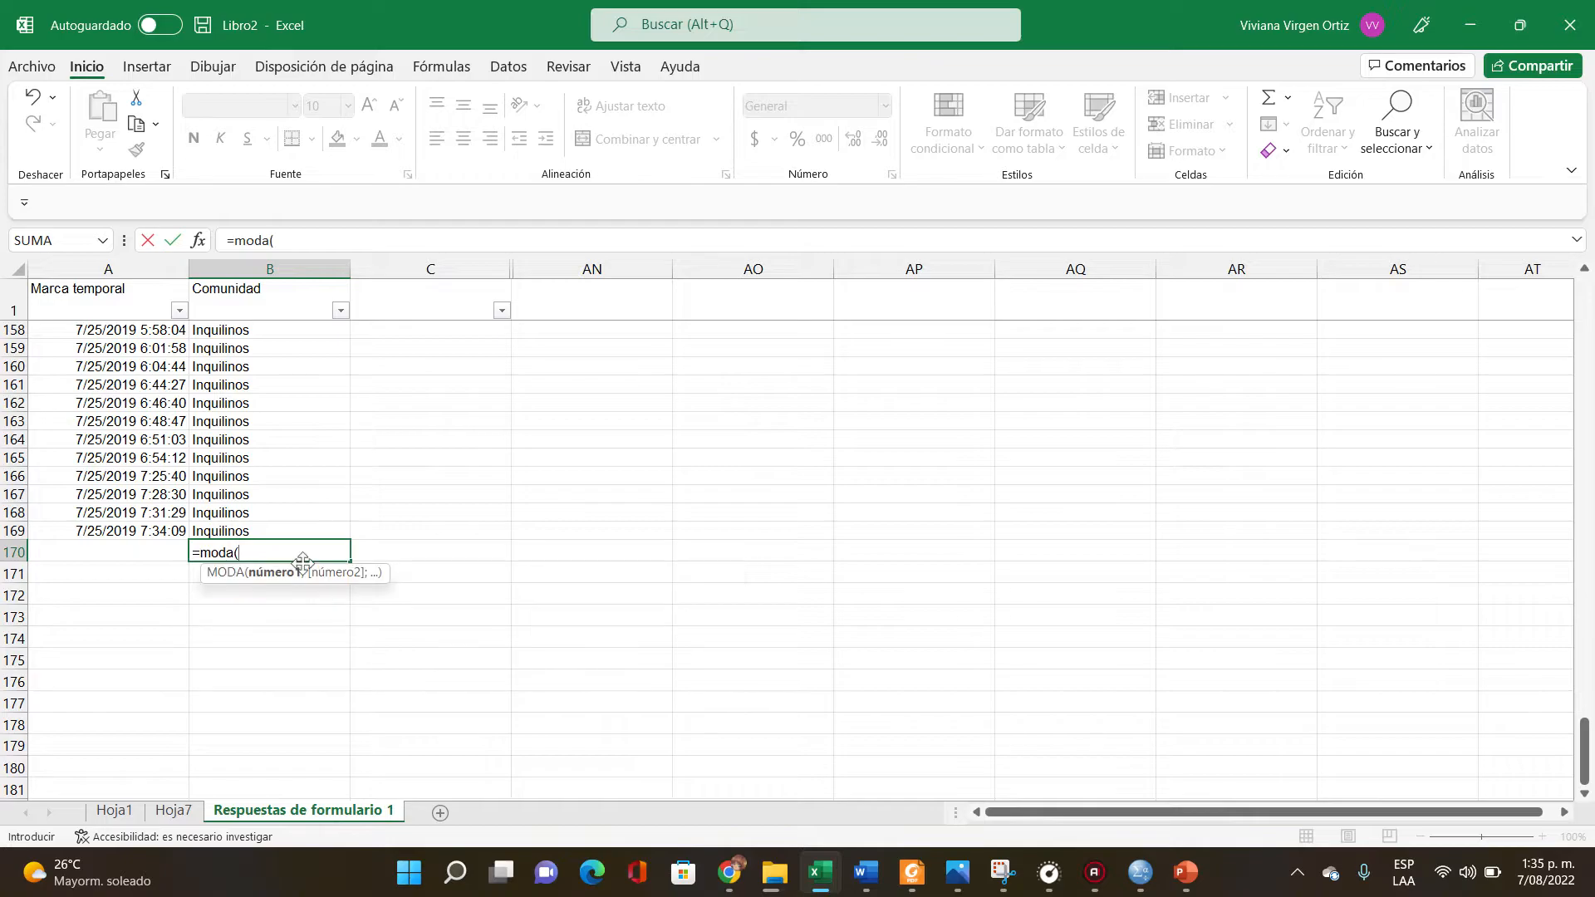
pyautogui.moveTo(295, 530); pyautogui.dragTo(258, 359)
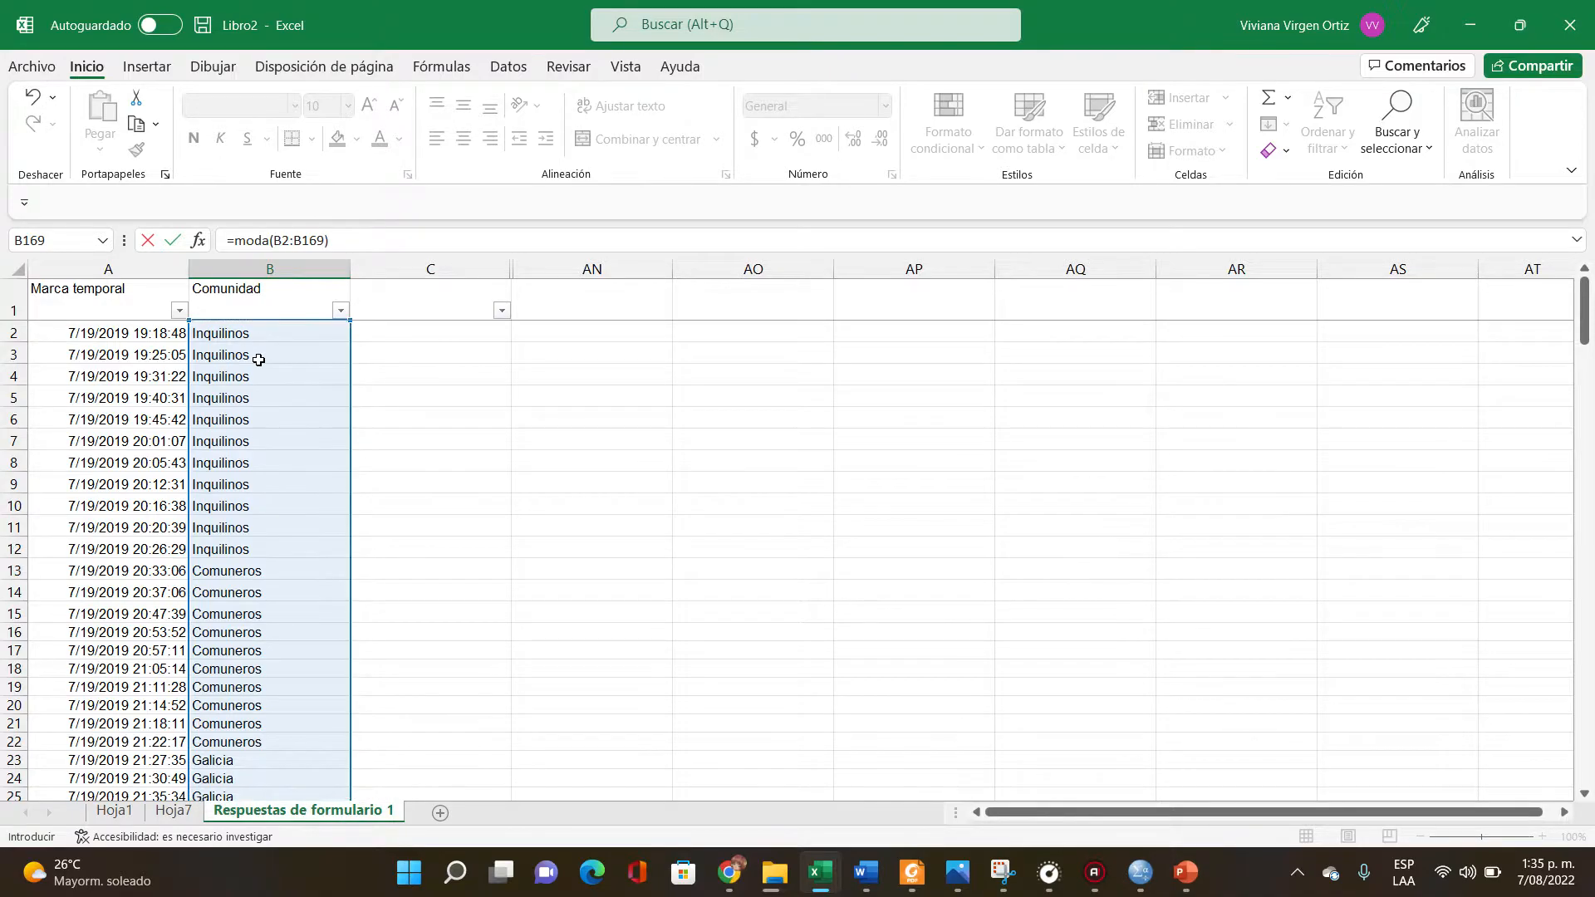
pyautogui.press('Return')
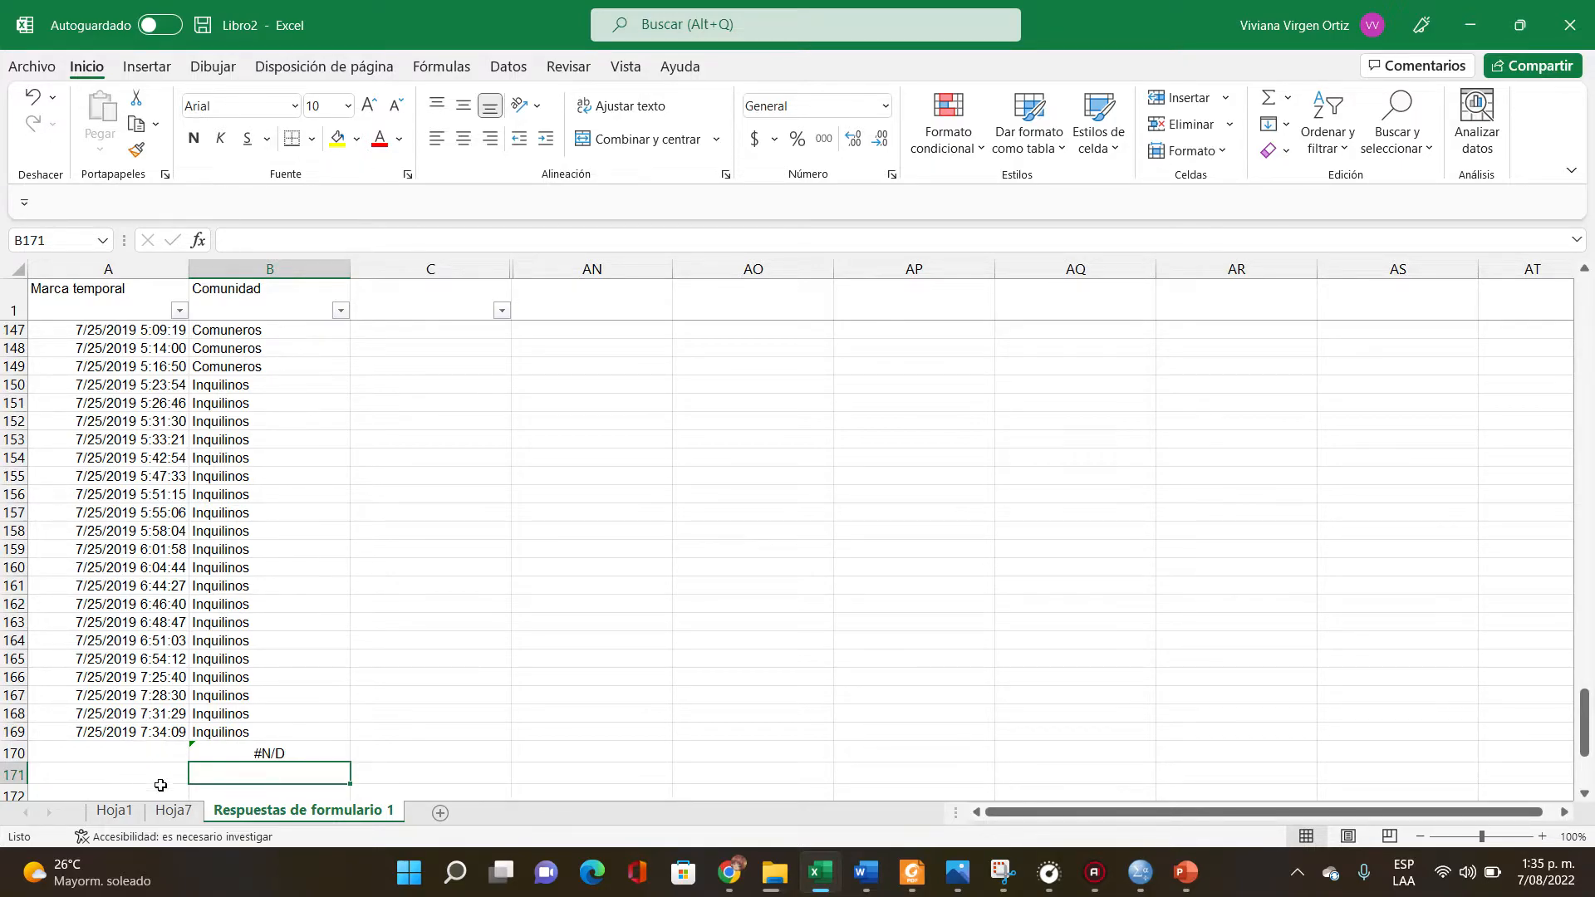
# Examine the Comunidad code table in A1:B6 of Hoja7 and return to the Respuestas de formulario 1 sheet
pyautogui.click(172, 810)
pyautogui.moveTo(83, 319); pyautogui.dragTo(313, 431)
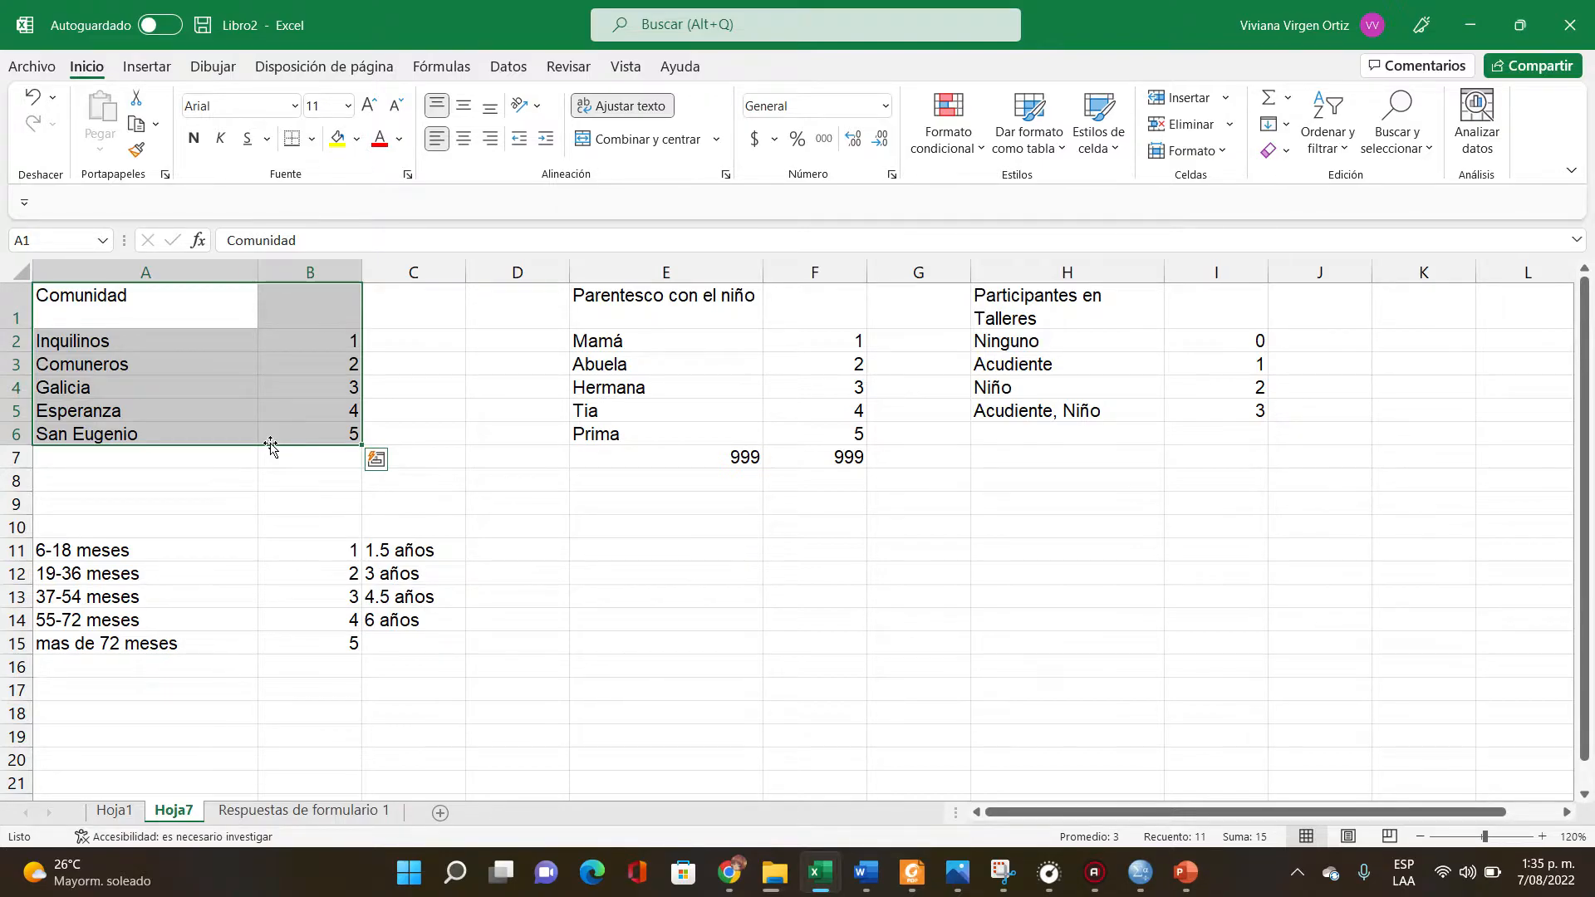
pyautogui.click(295, 804)
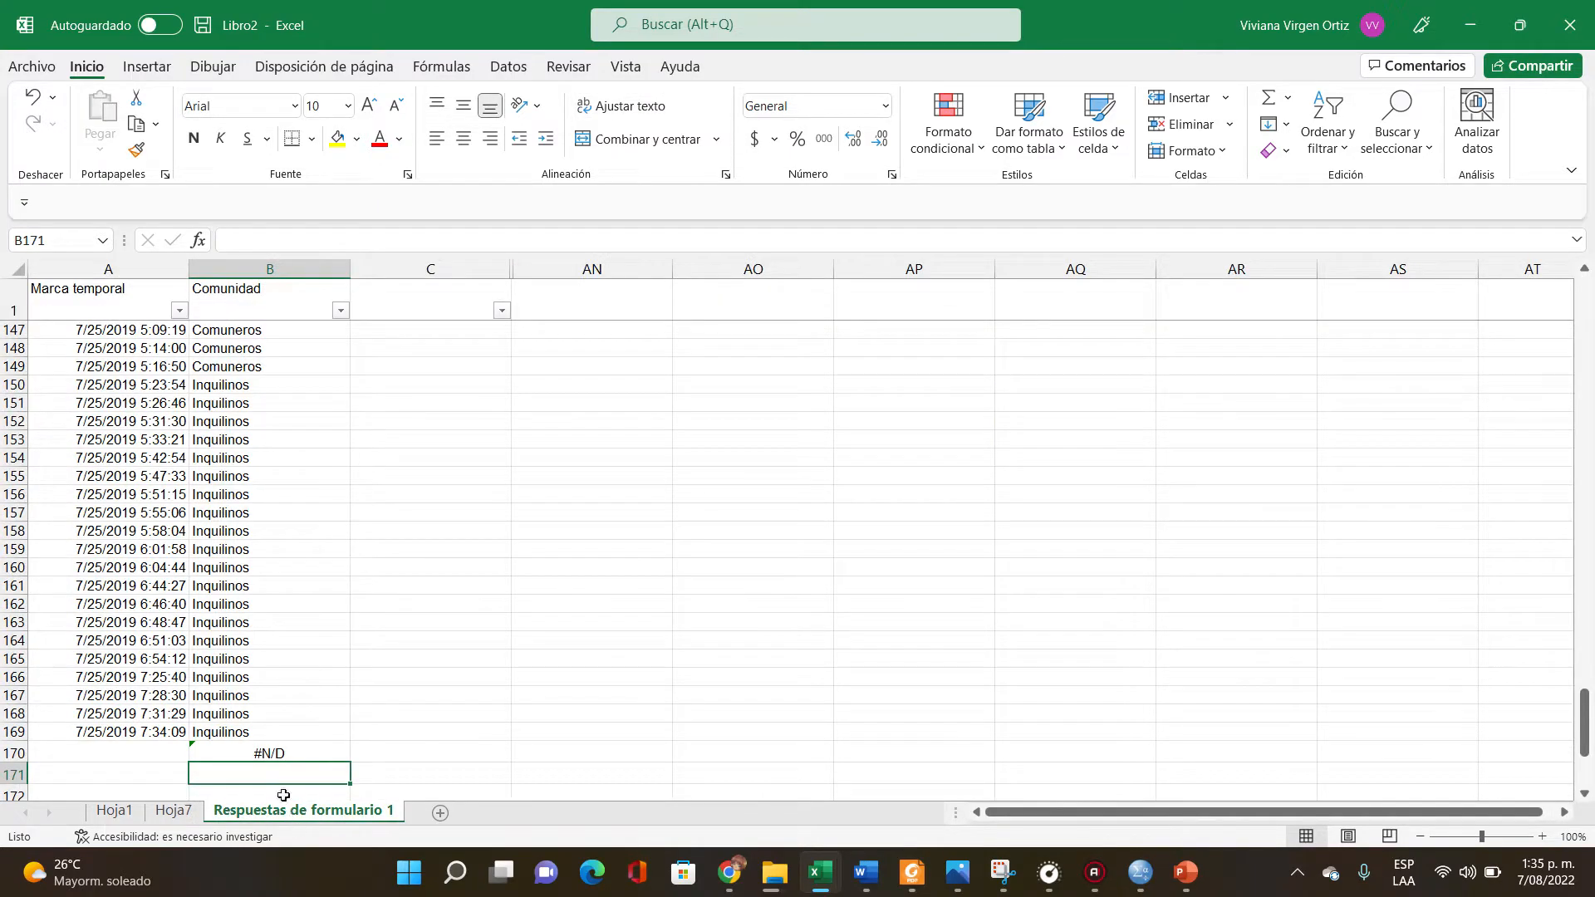
# Start an SI formula in C2 of Respuestas de formulario 1 whose logical test compares B2: =si(B2=
pyautogui.click(409, 309)
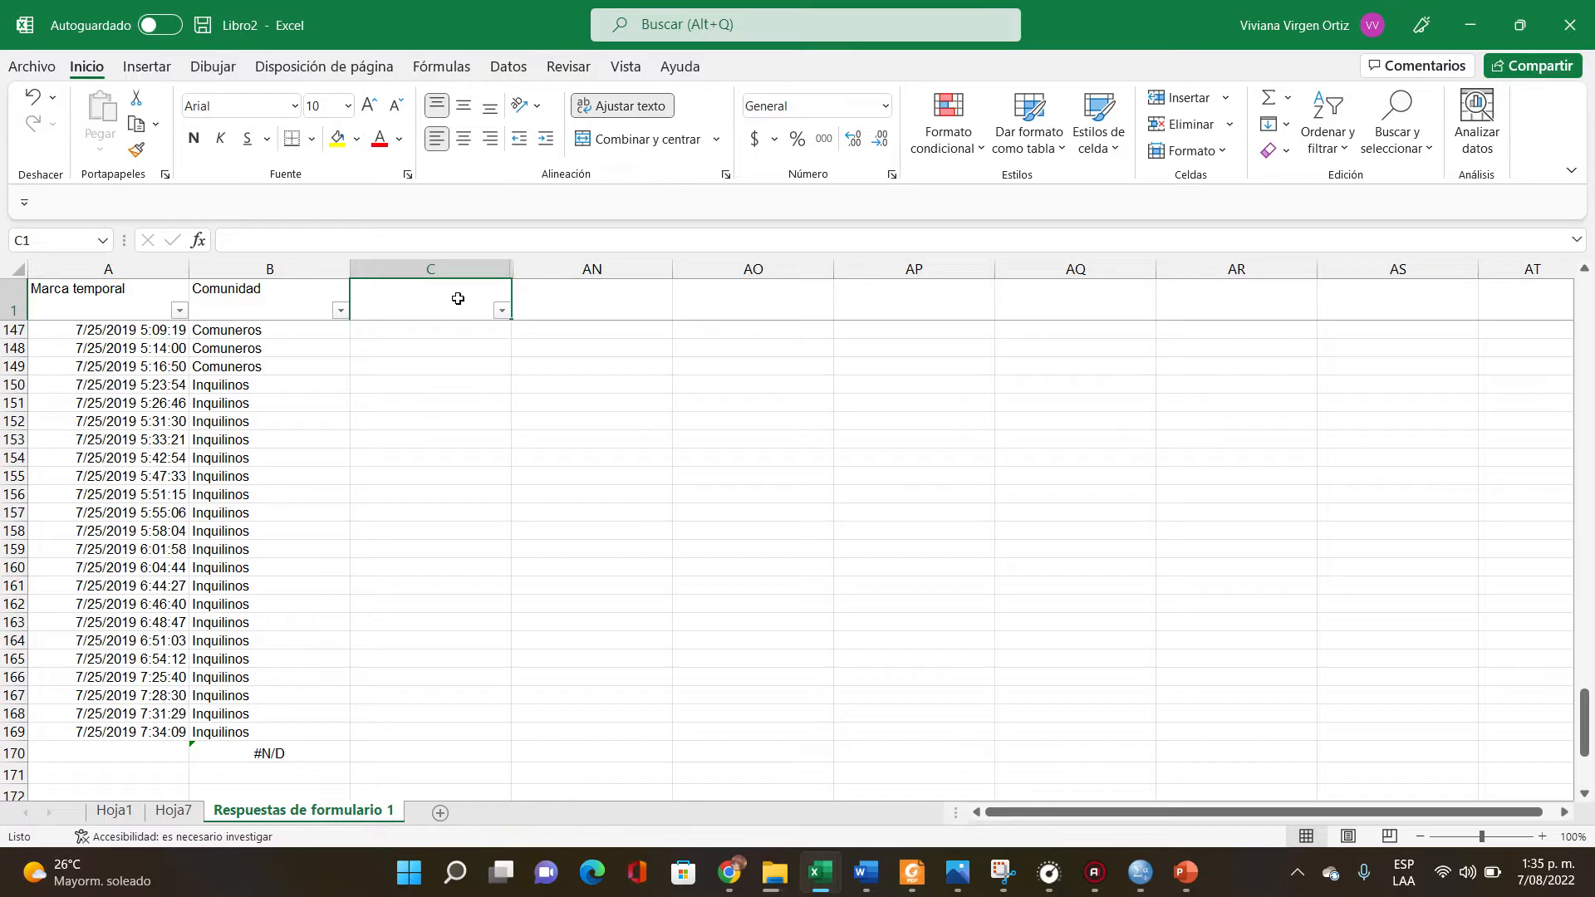
pyautogui.scroll(20, 499, 466)
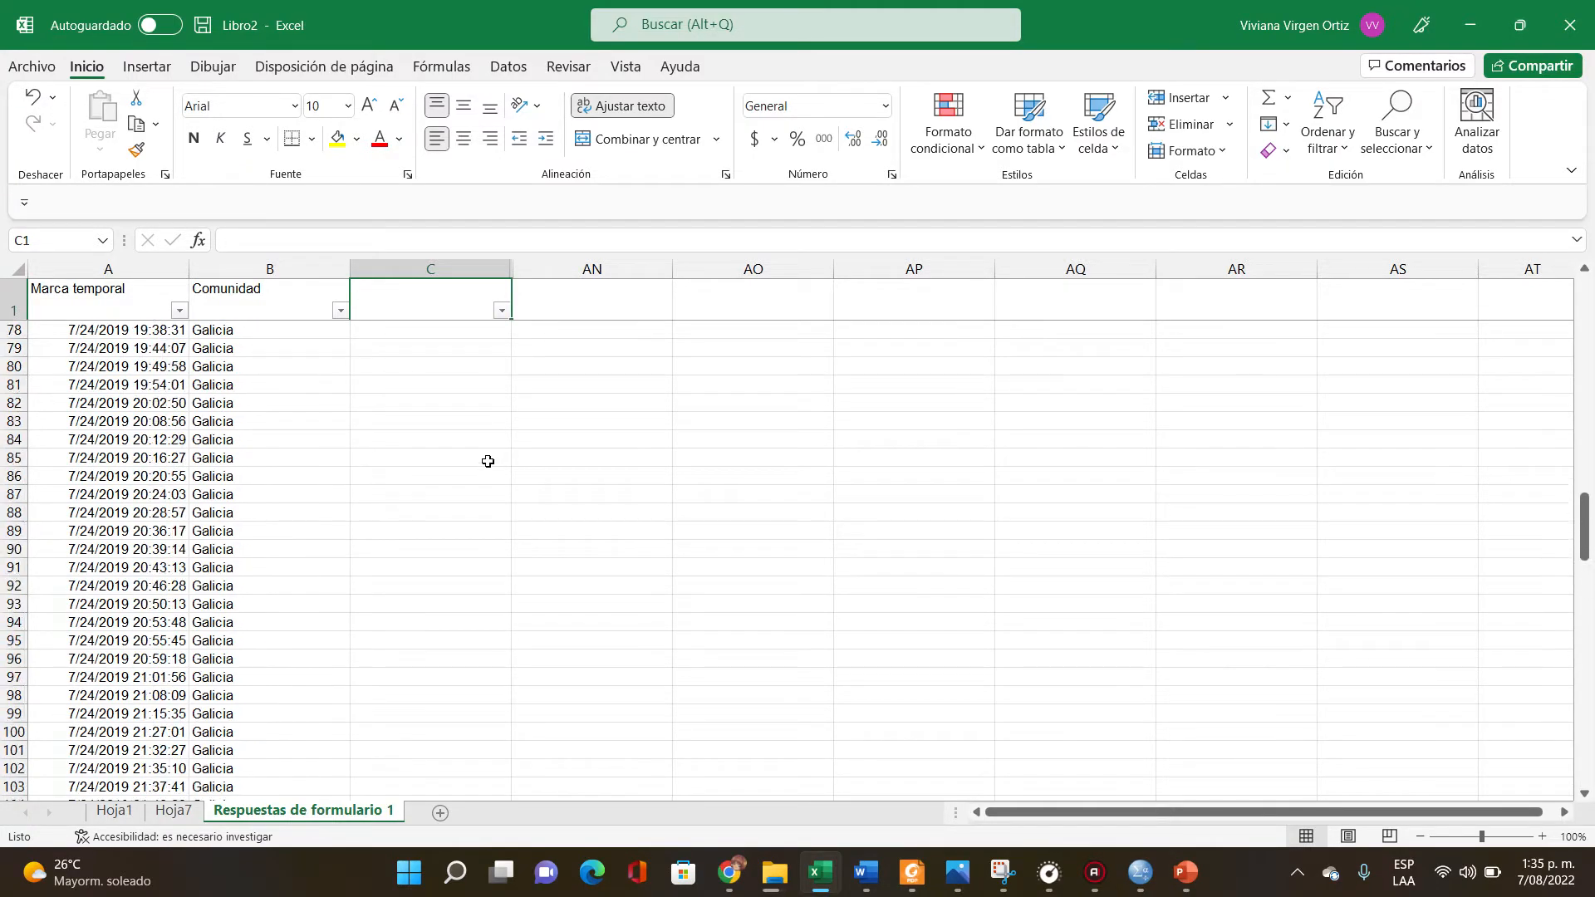
pyautogui.moveTo(1584, 515); pyautogui.dragTo(1584, 299)
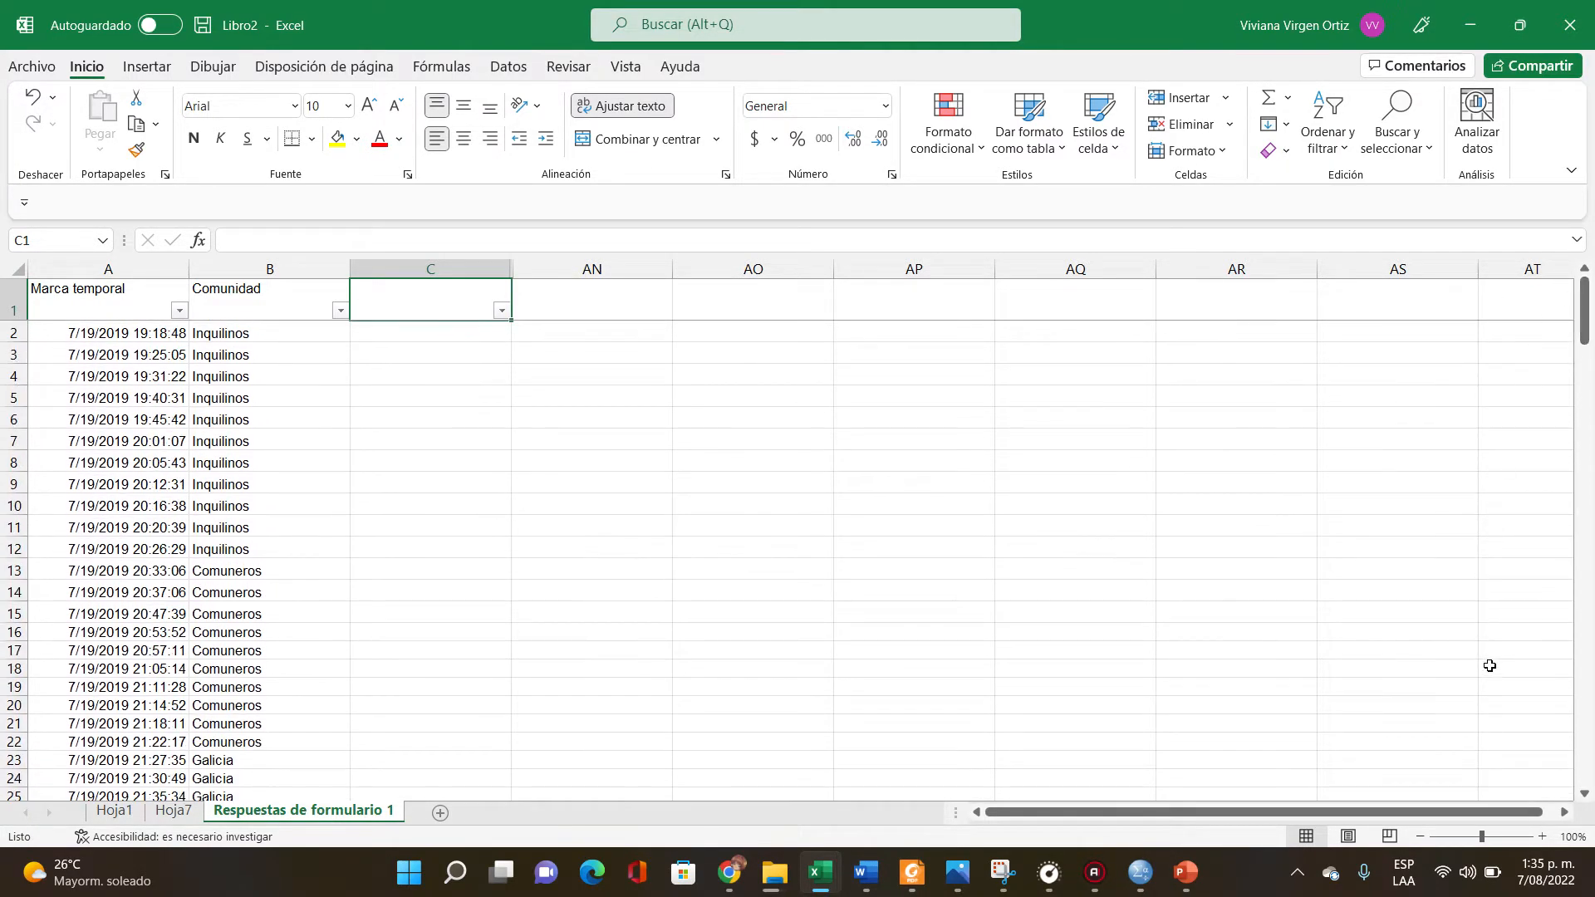
pyautogui.click(408, 331)
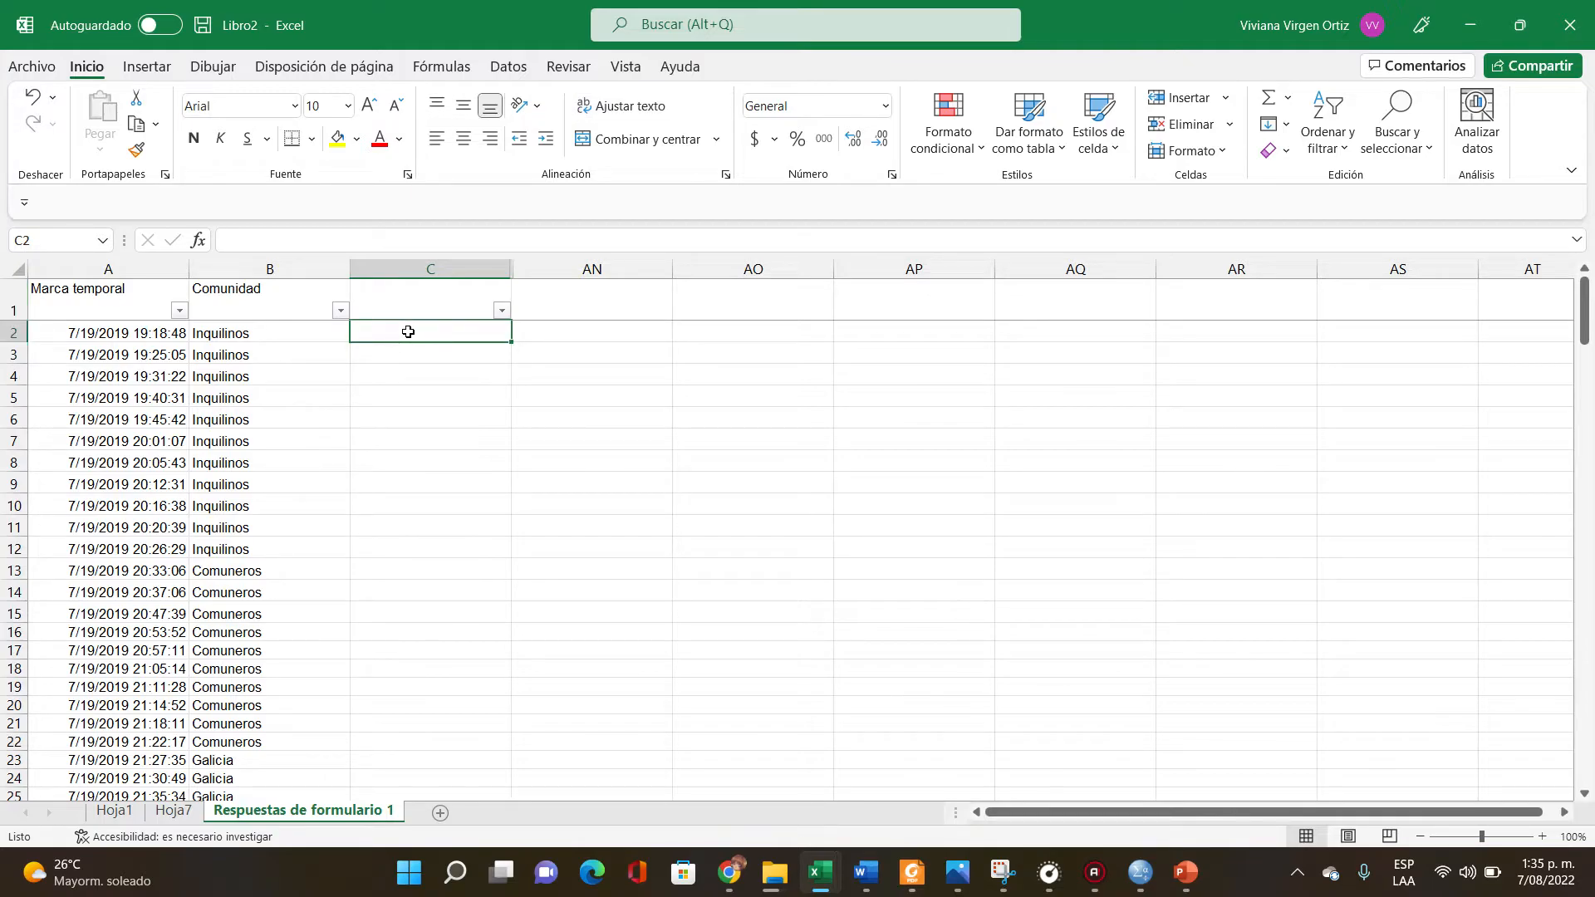
pyautogui.write('=')
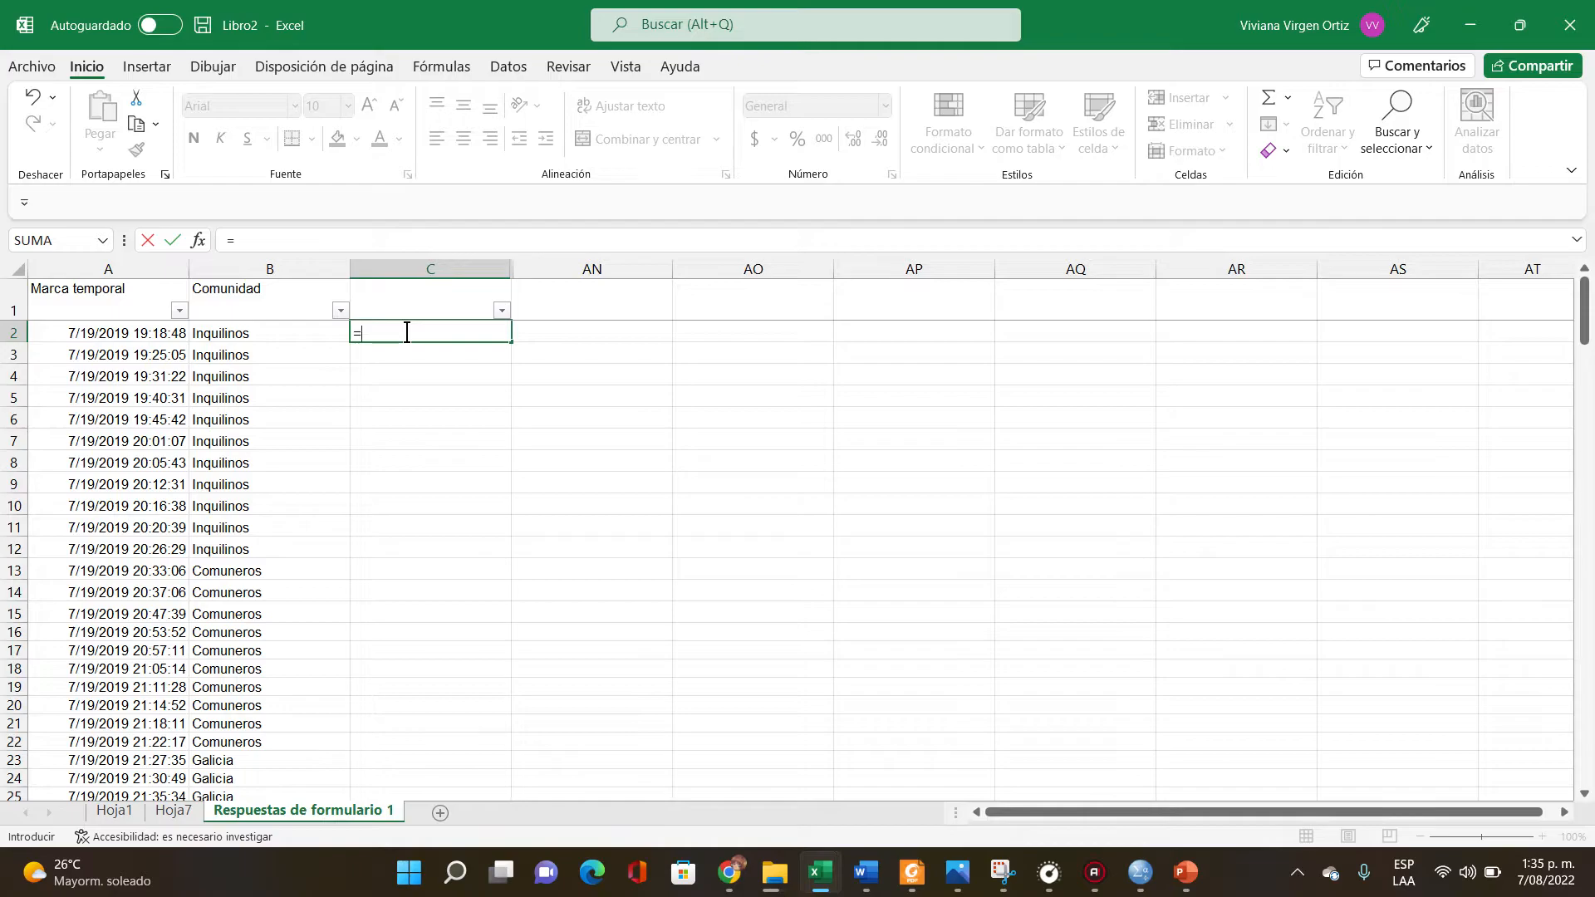
pyautogui.write('si')
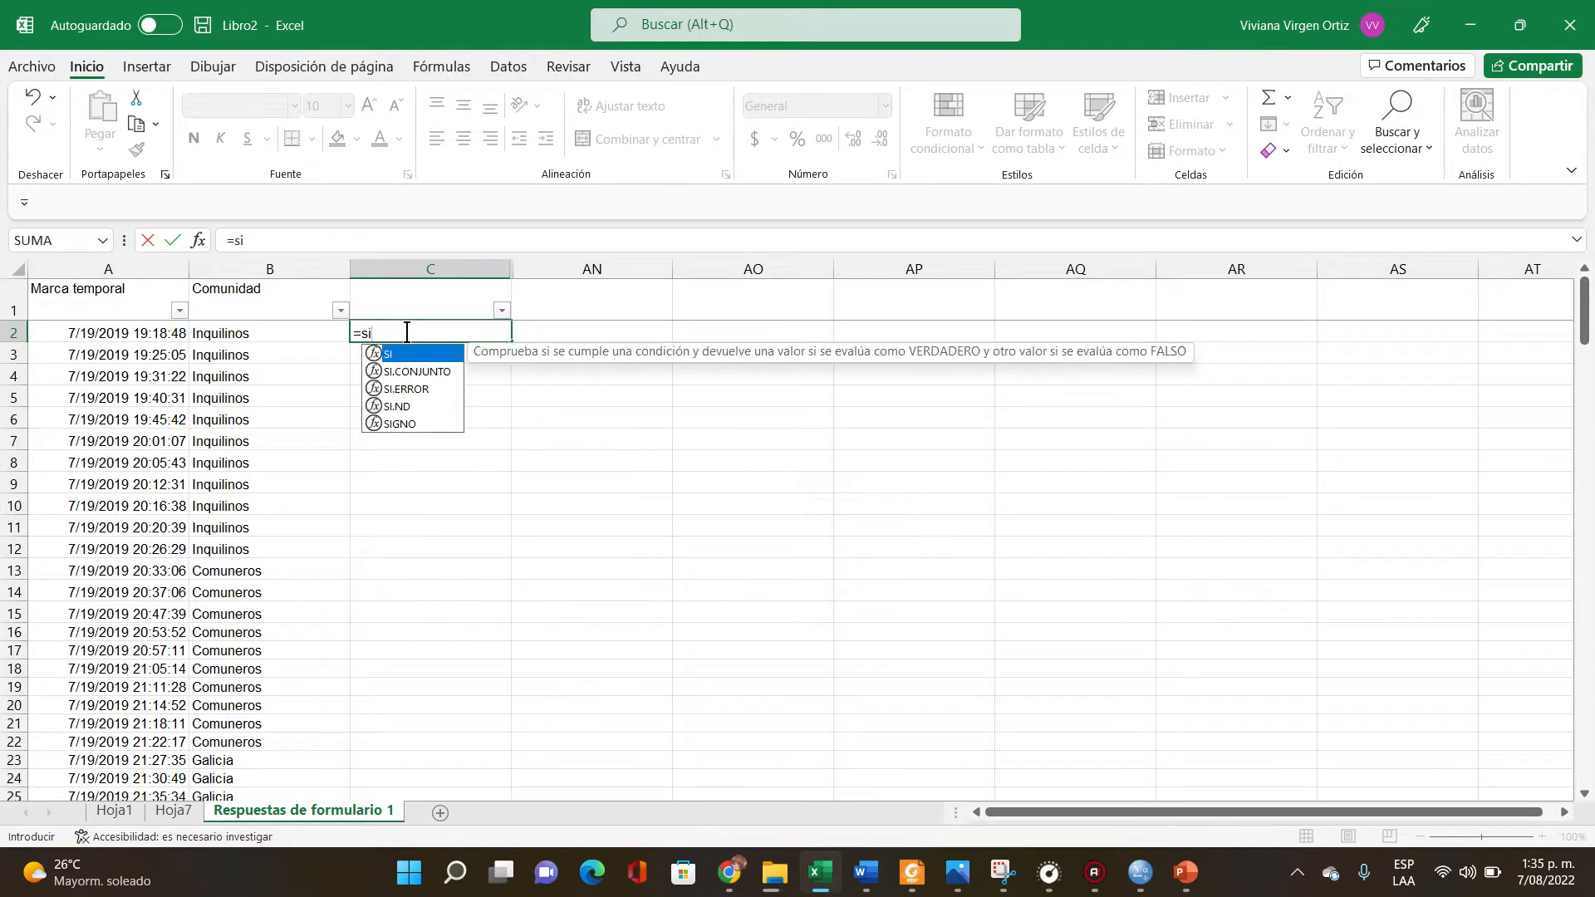
pyautogui.write('(')
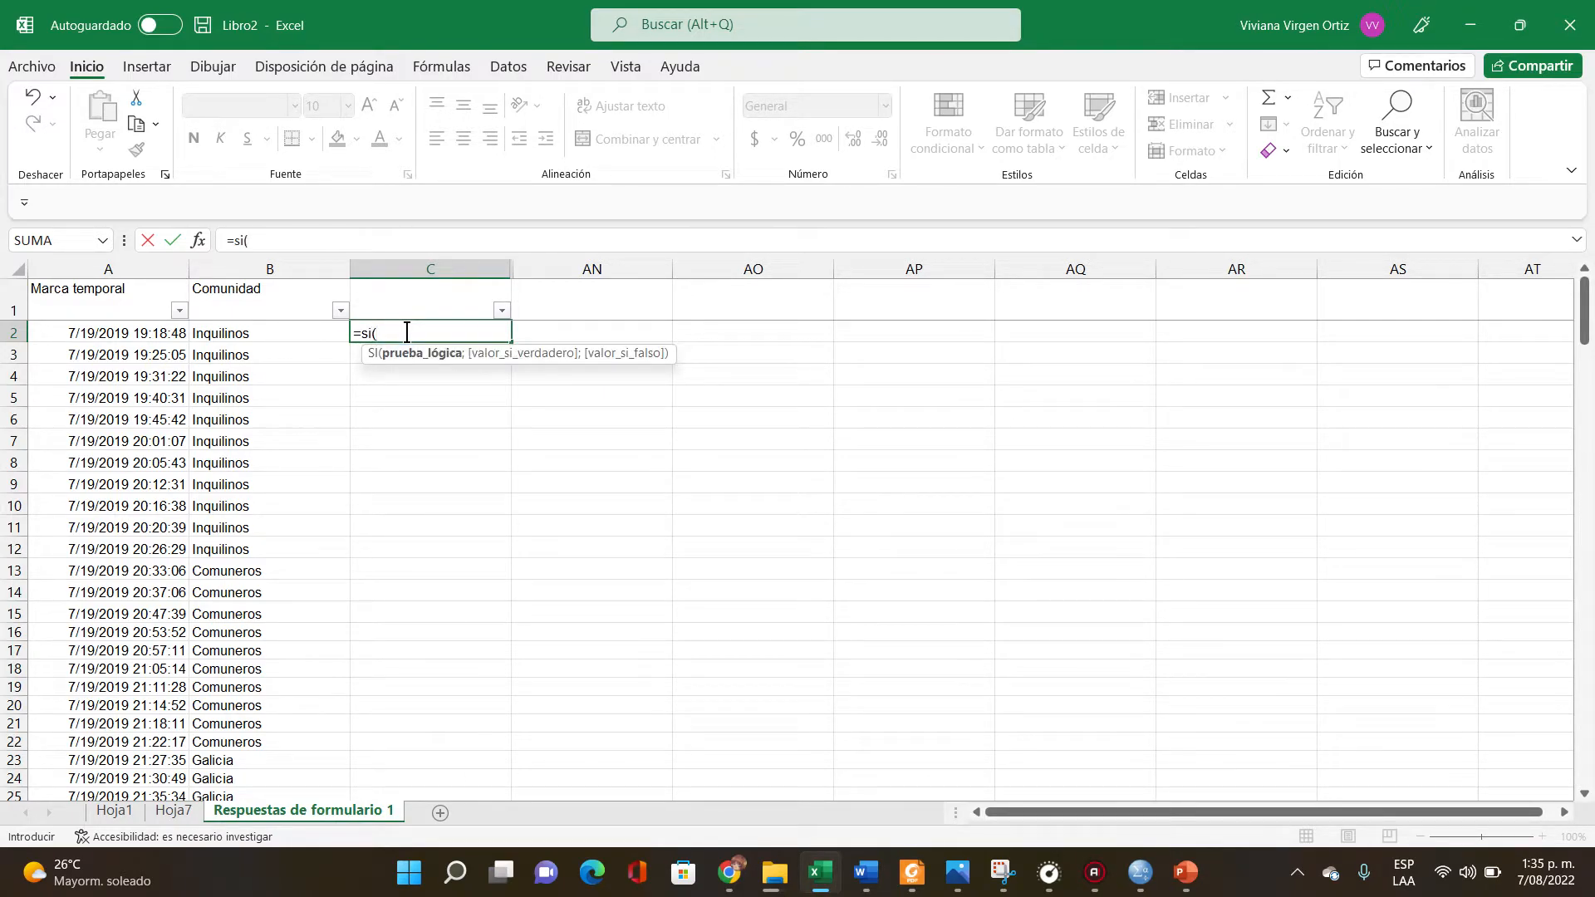
pyautogui.click(274, 335)
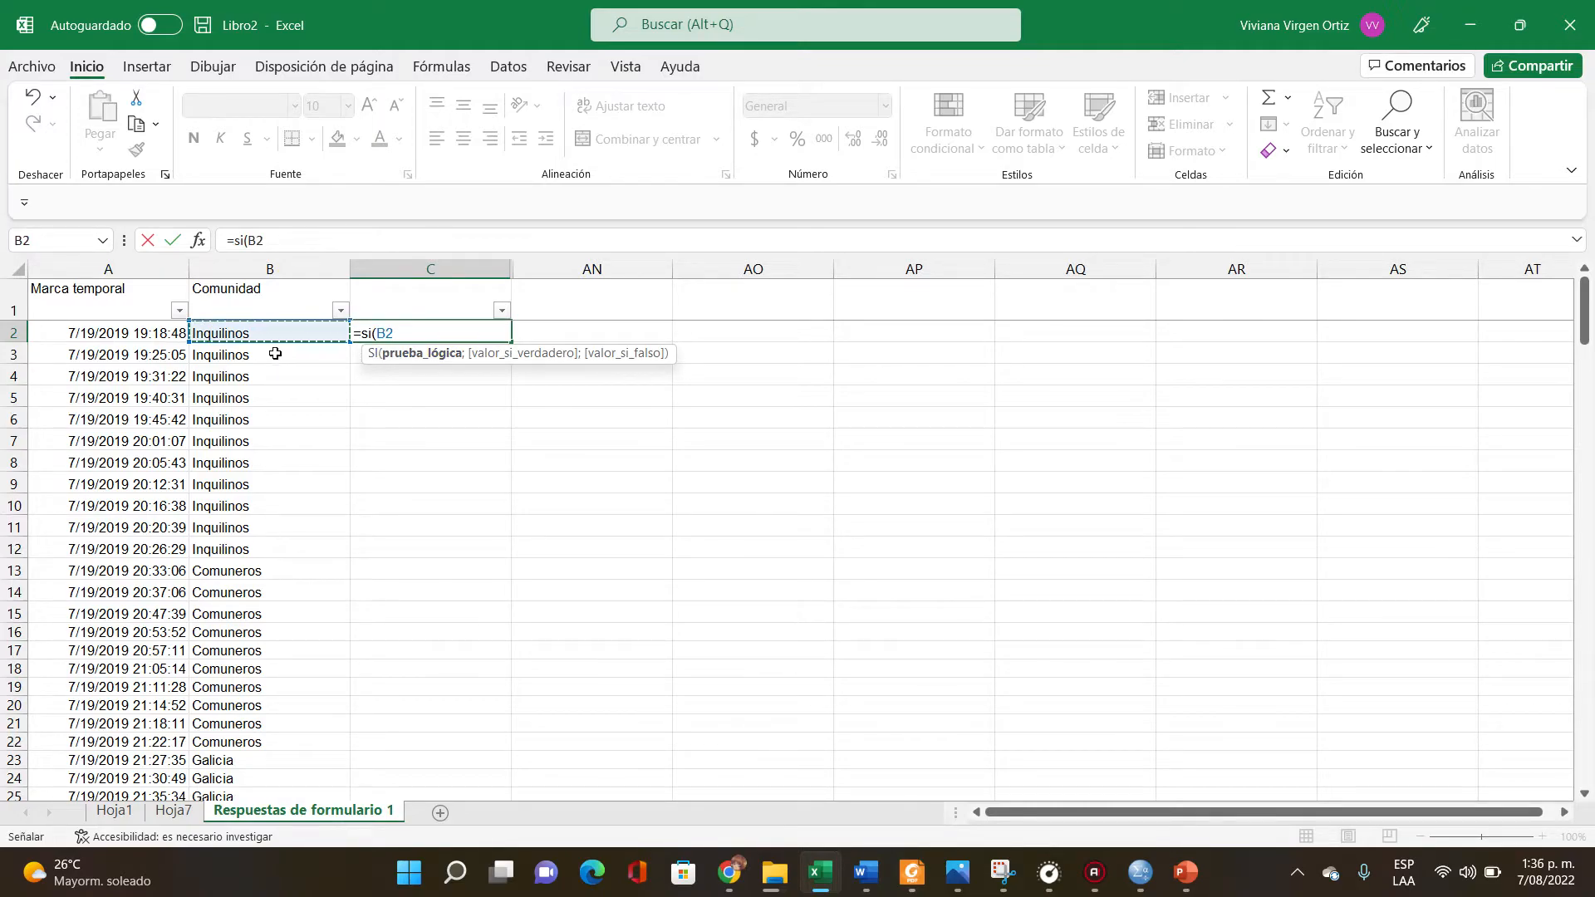
pyautogui.write('=')
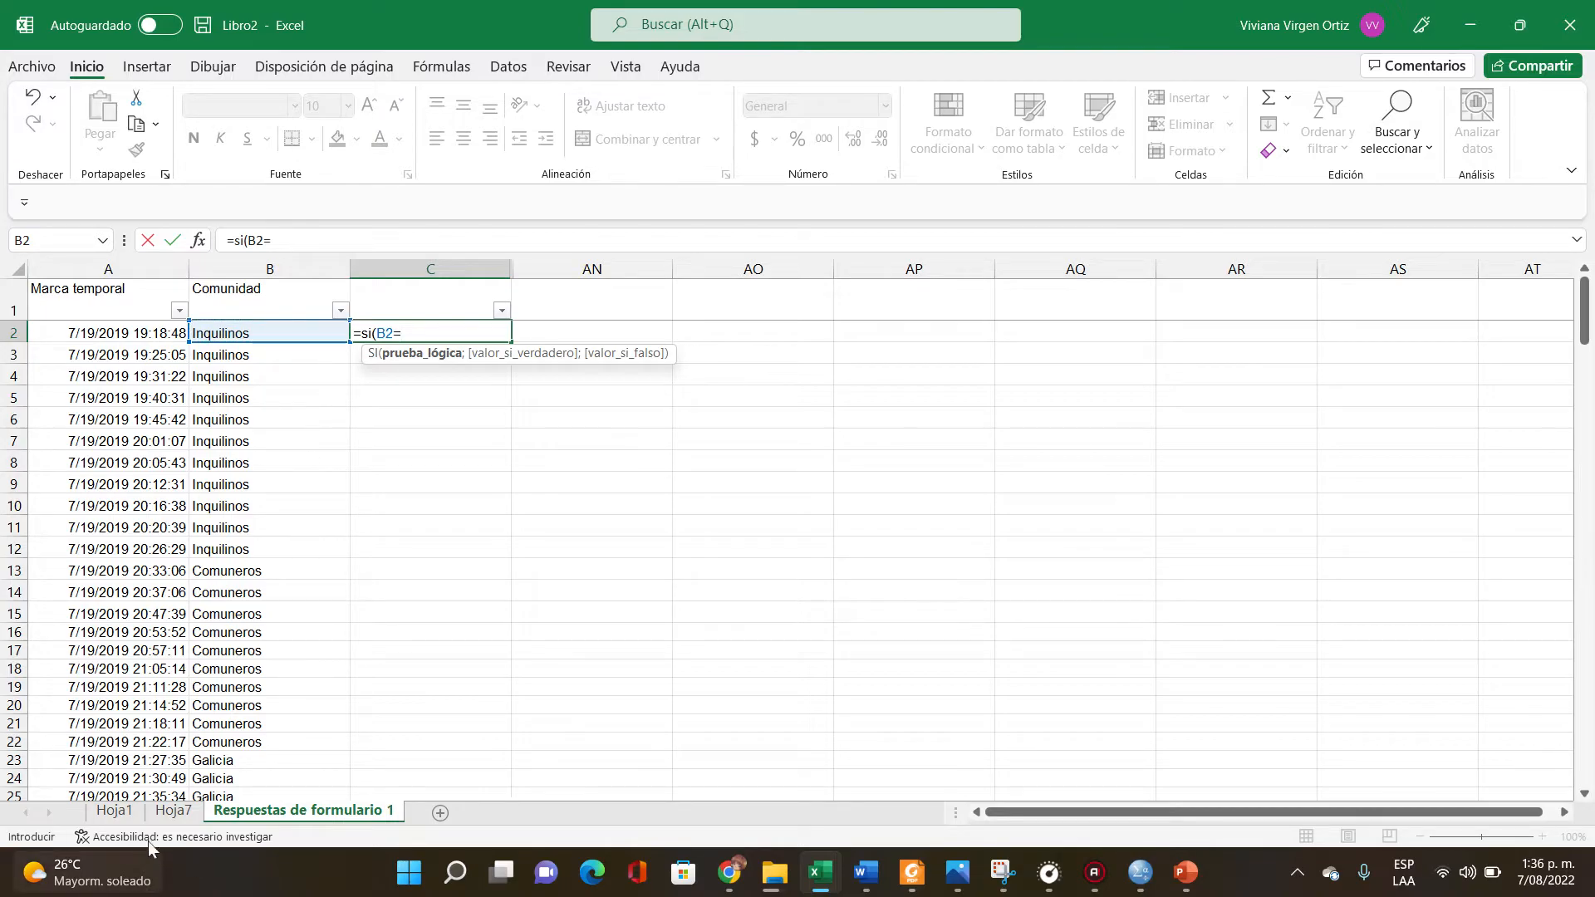
# Complete the first SI test against the Inquilinos label in Hoja7!A2, returning its code from Hoja7!B2
pyautogui.click(158, 813)
pyautogui.click(97, 337)
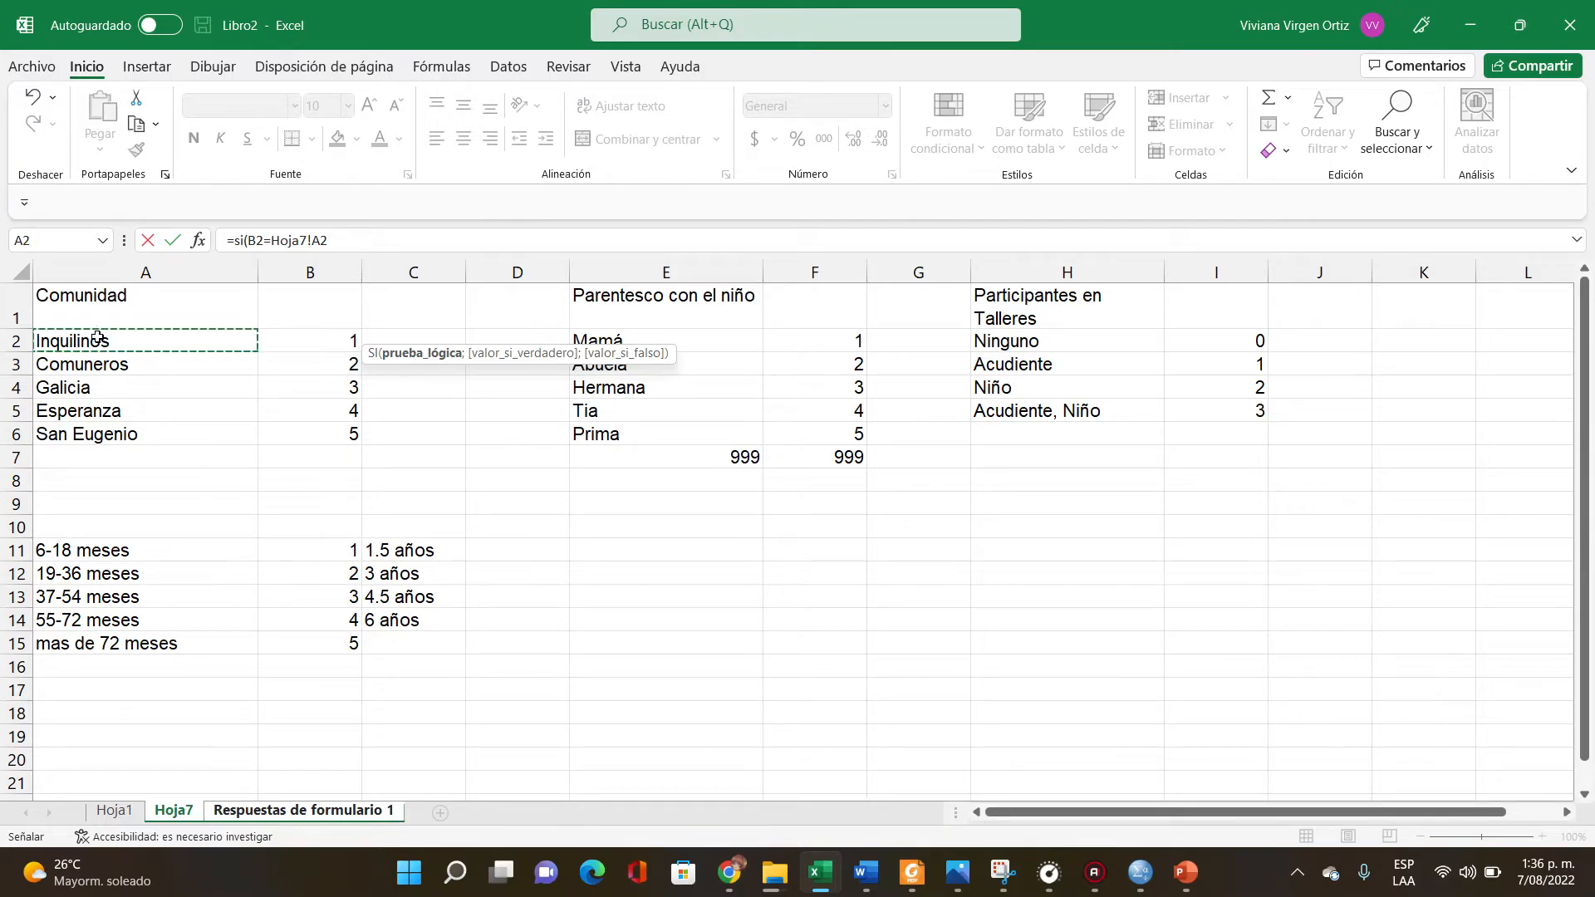
pyautogui.write(';')
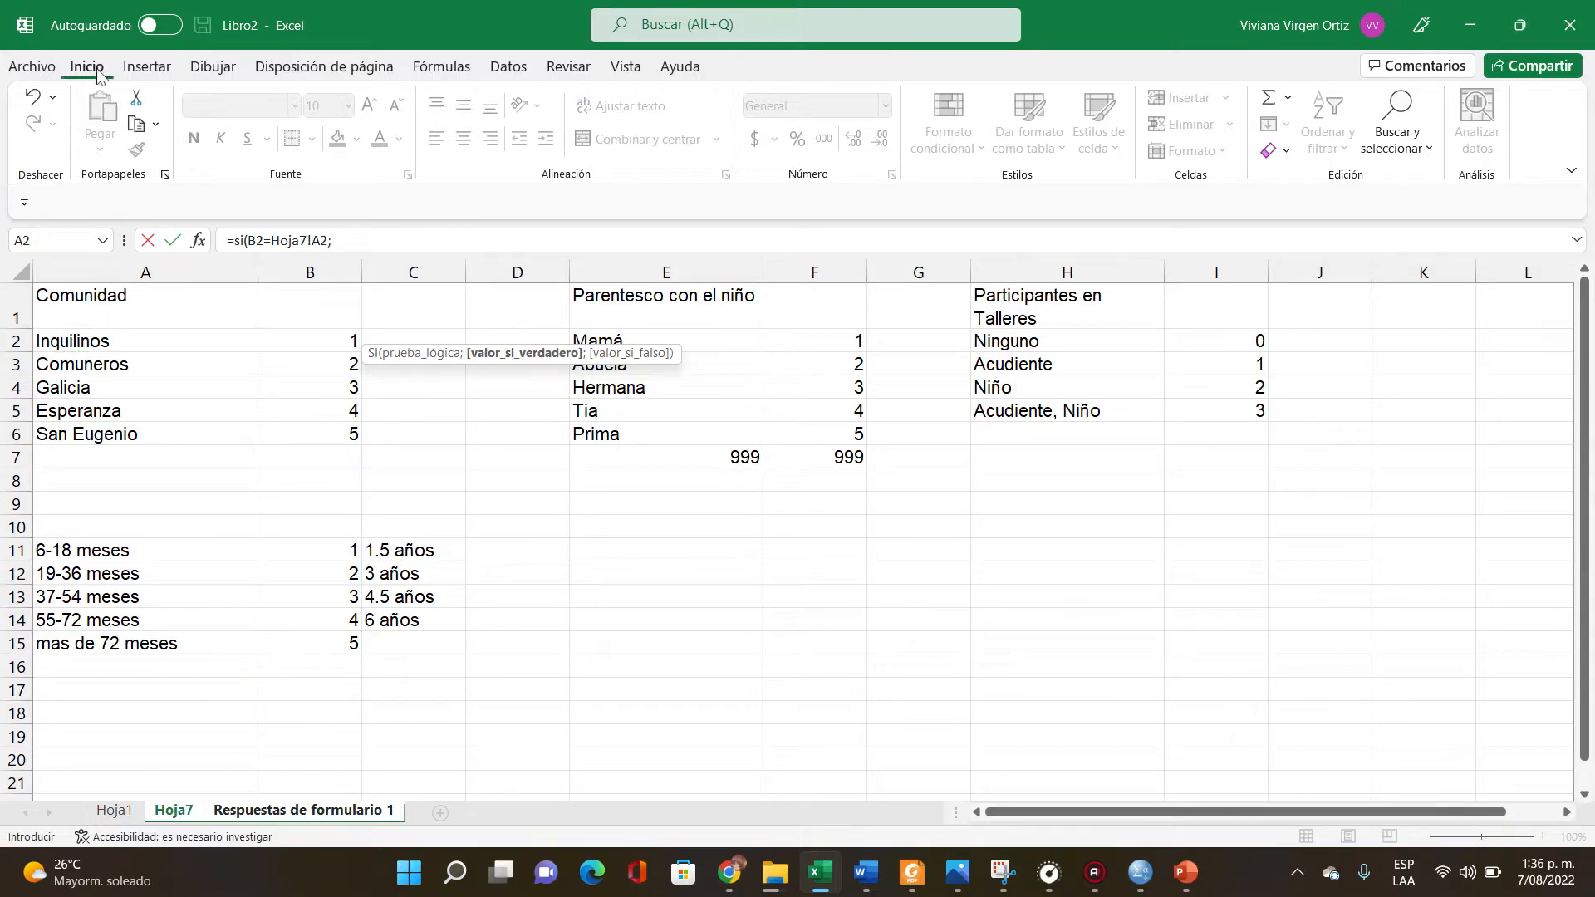
pyautogui.click(291, 339)
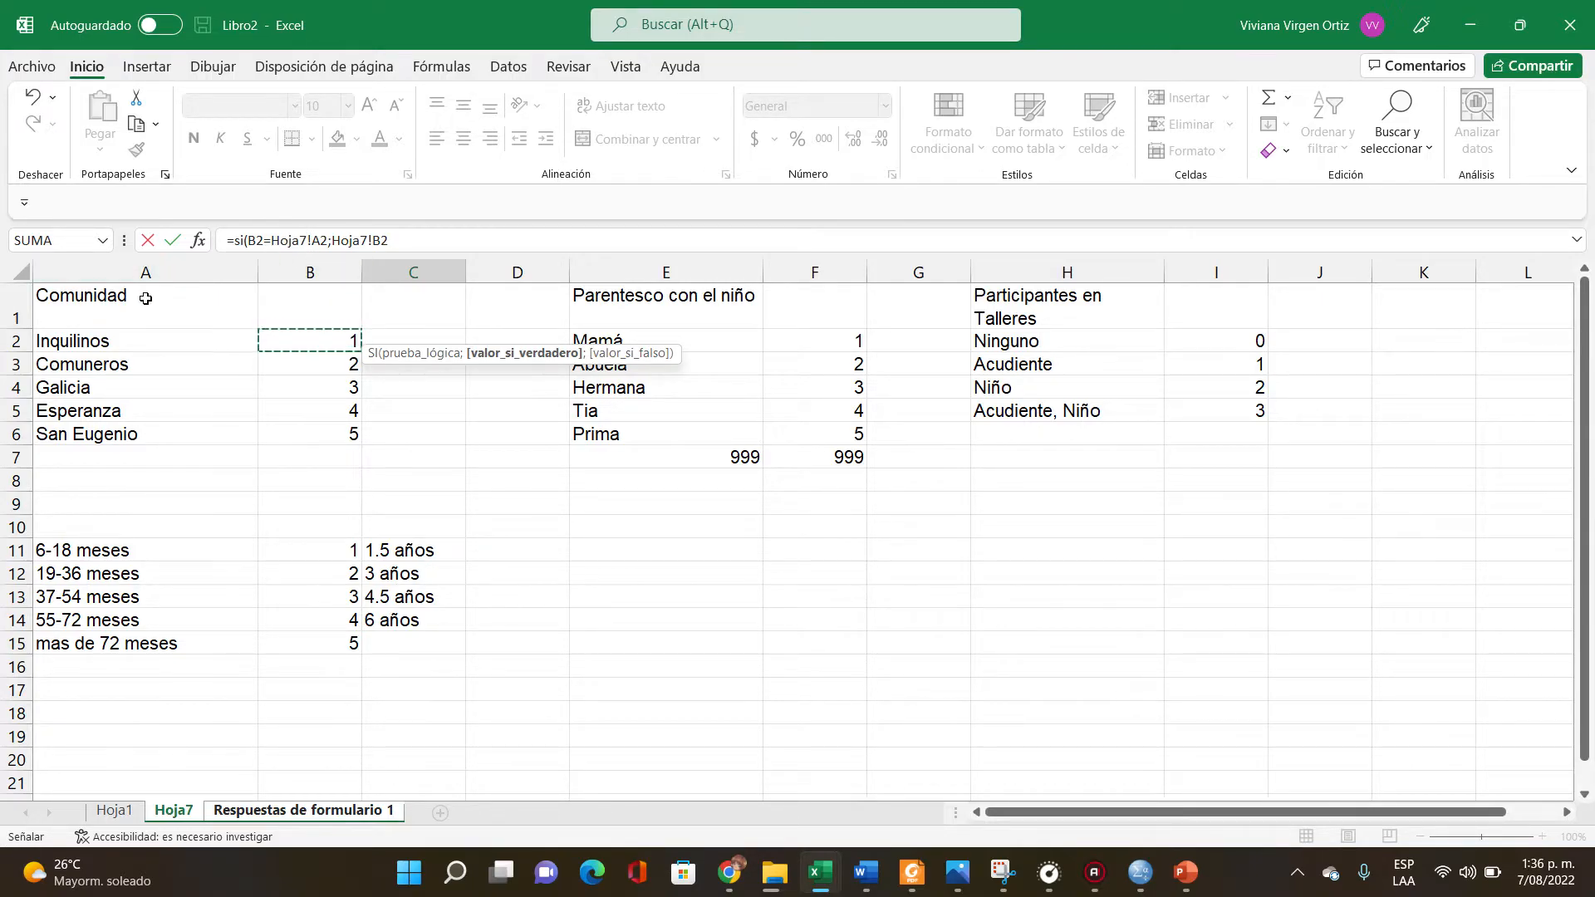
# Make the first condition's lookup references absolute, as Hoja7!$A$2 and Hoja7!$B$2
pyautogui.click(321, 241)
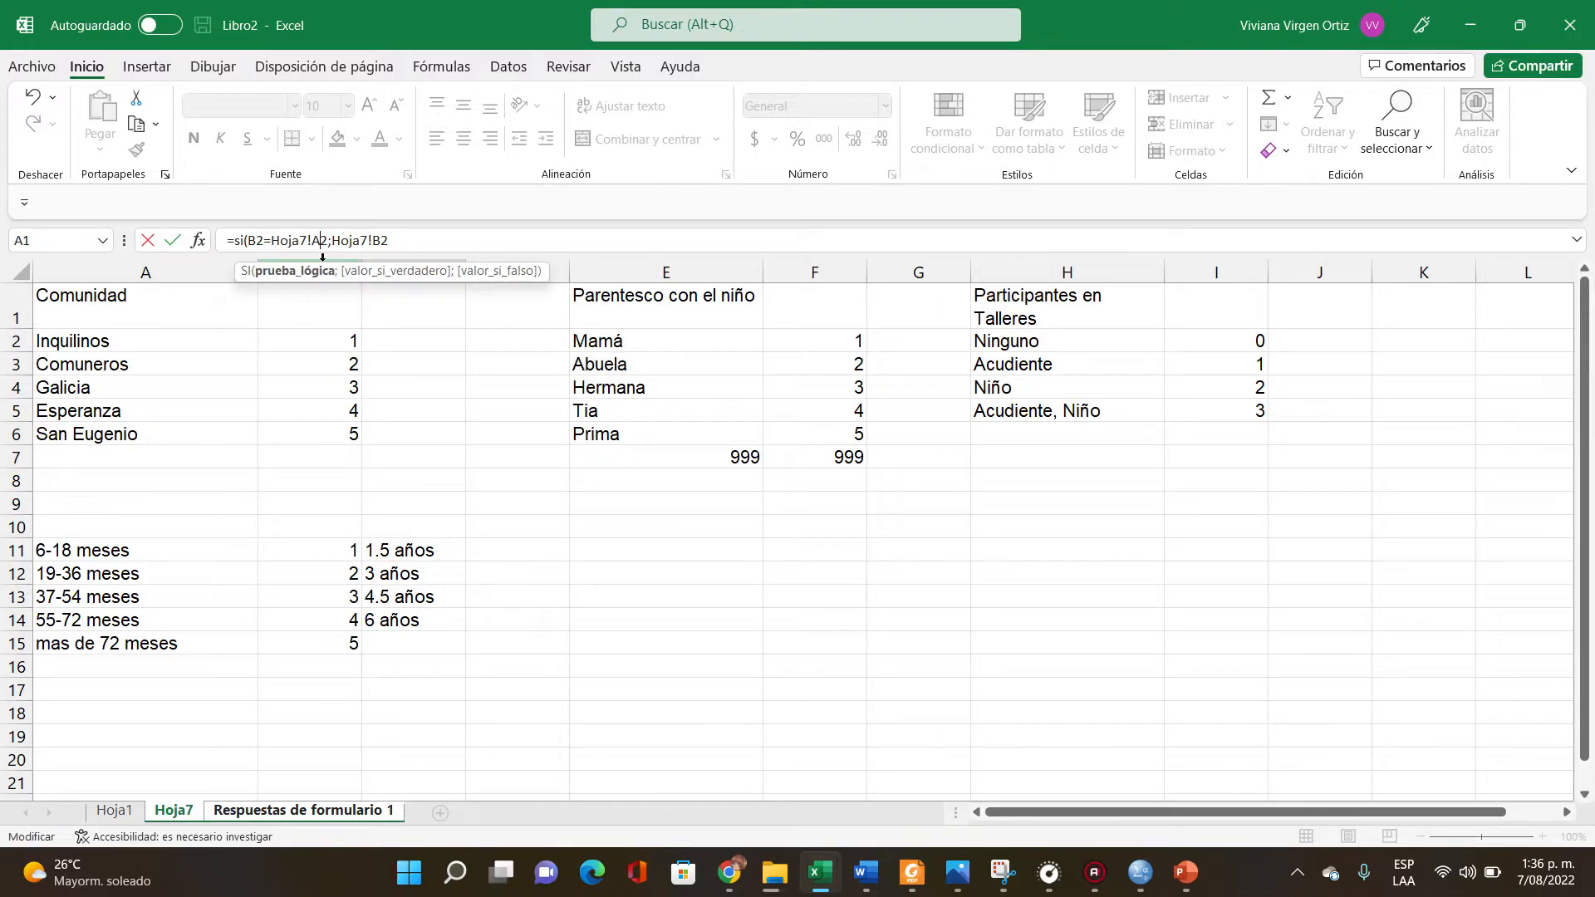
pyautogui.press('F4')
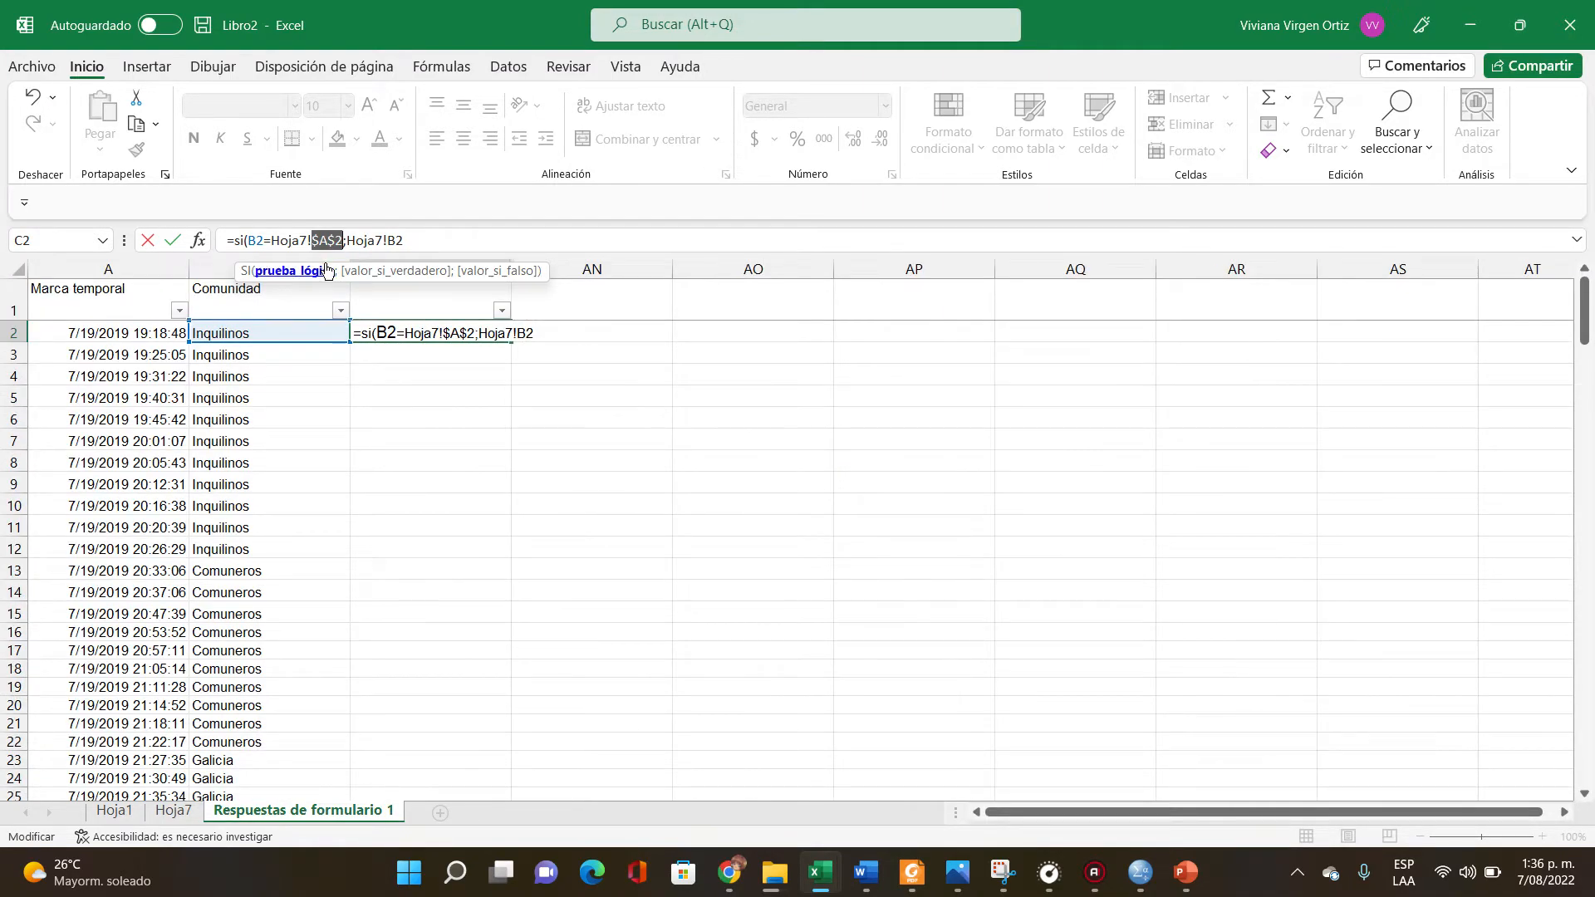
pyautogui.click(405, 242)
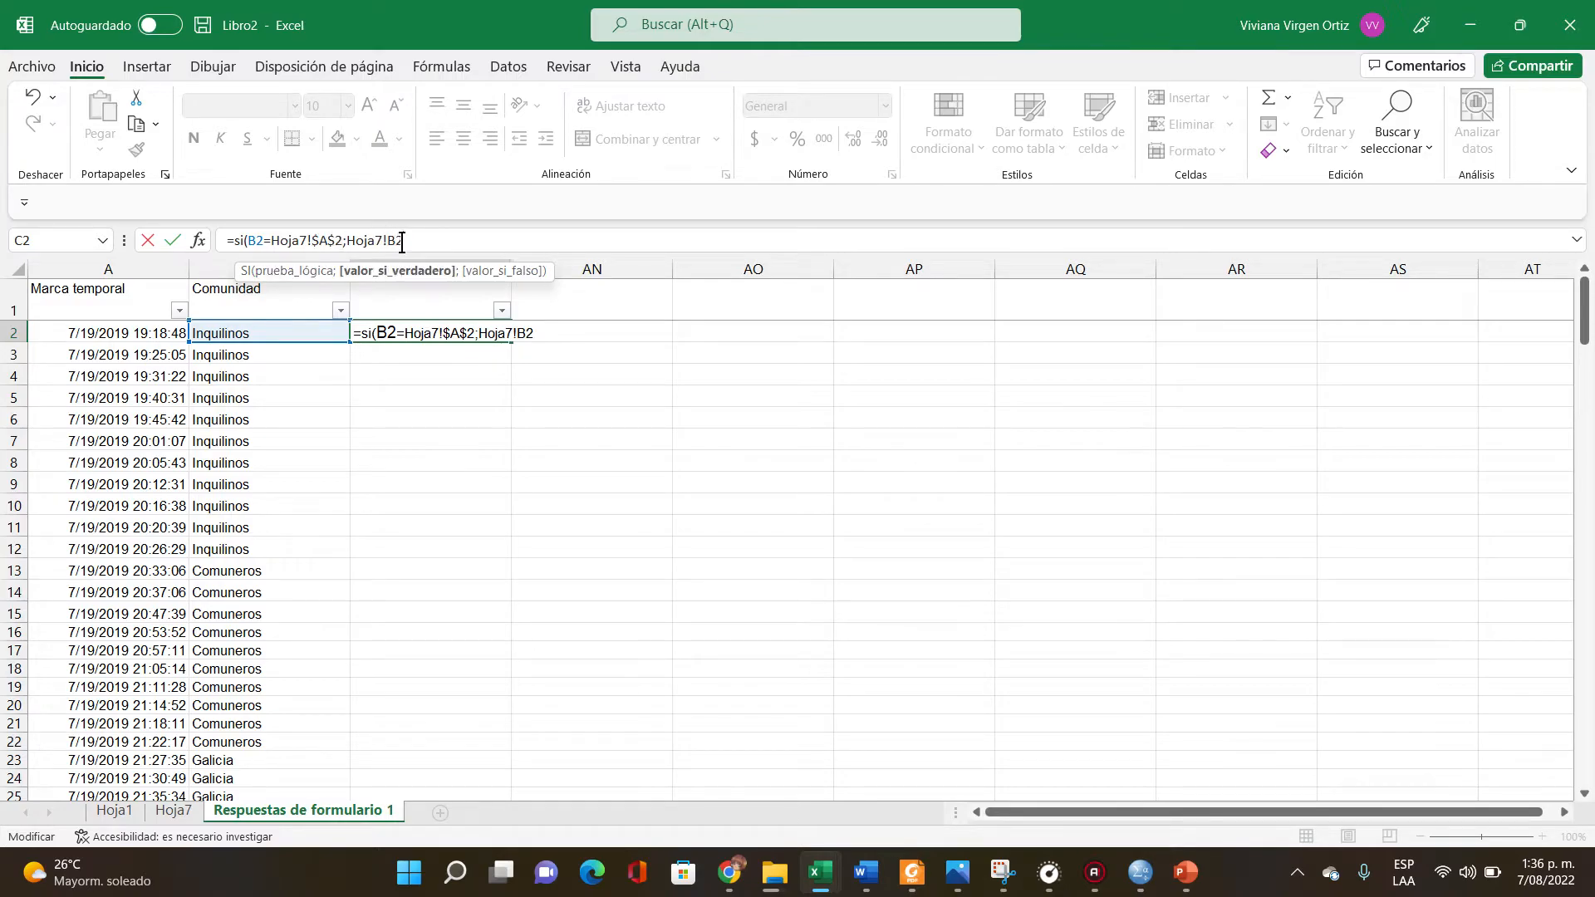
pyautogui.press('F4')
pyautogui.moveTo(416, 239); pyautogui.dragTo(388, 243)
pyautogui.click(420, 244)
# Nest a second SI as the false value, testing B2 against Comuneros in Hoja7!$A$3 and returning Hoja7!B3
pyautogui.write(';')
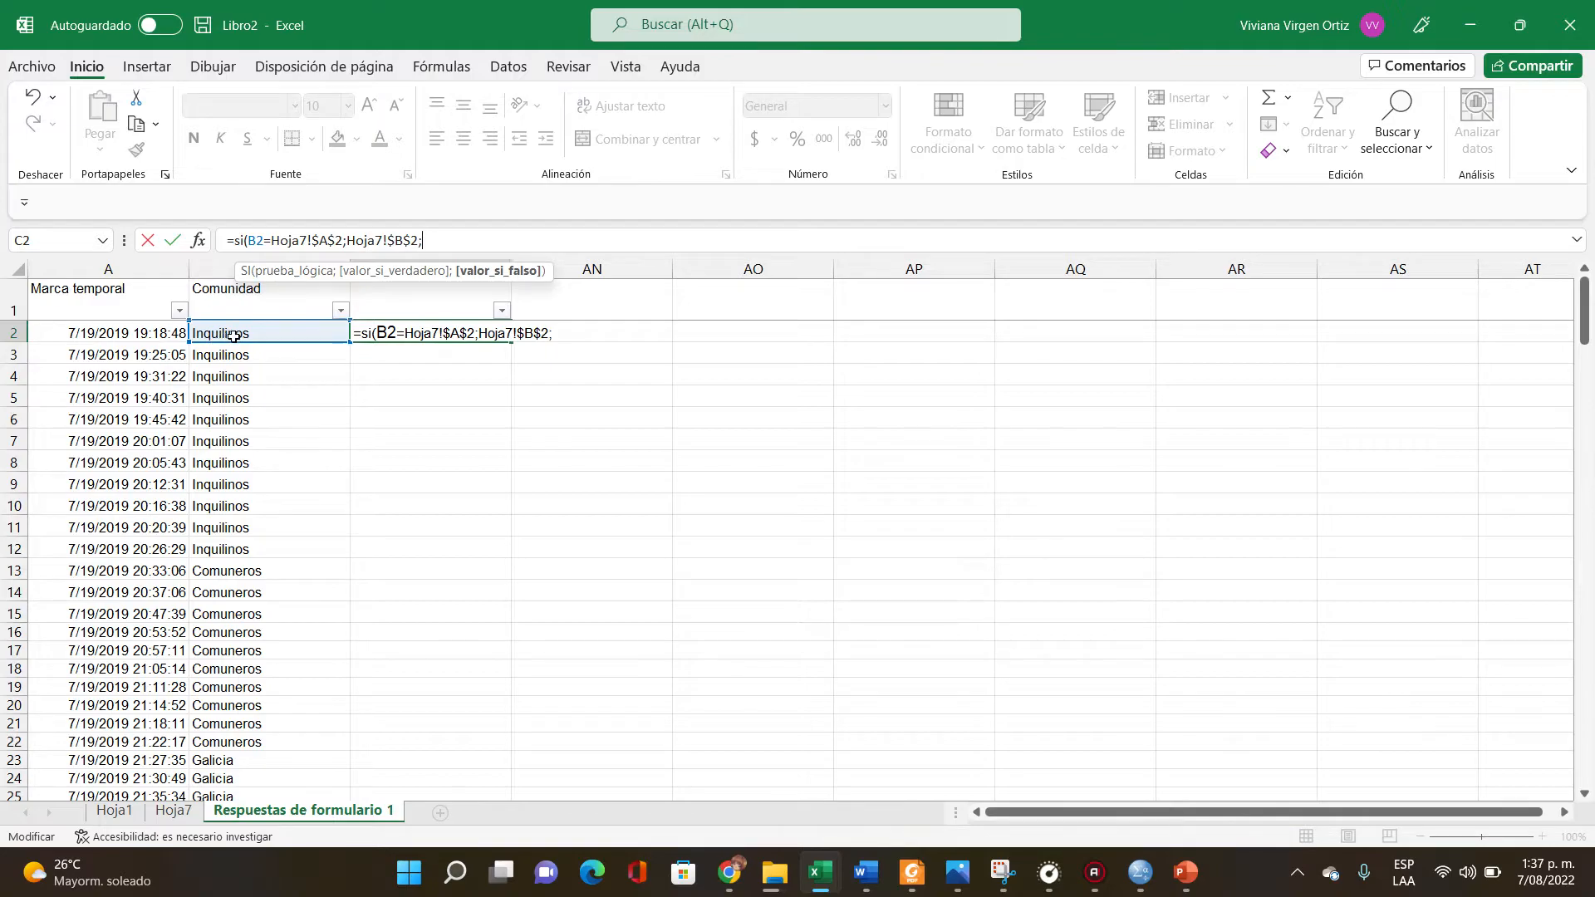
pyautogui.write('si')
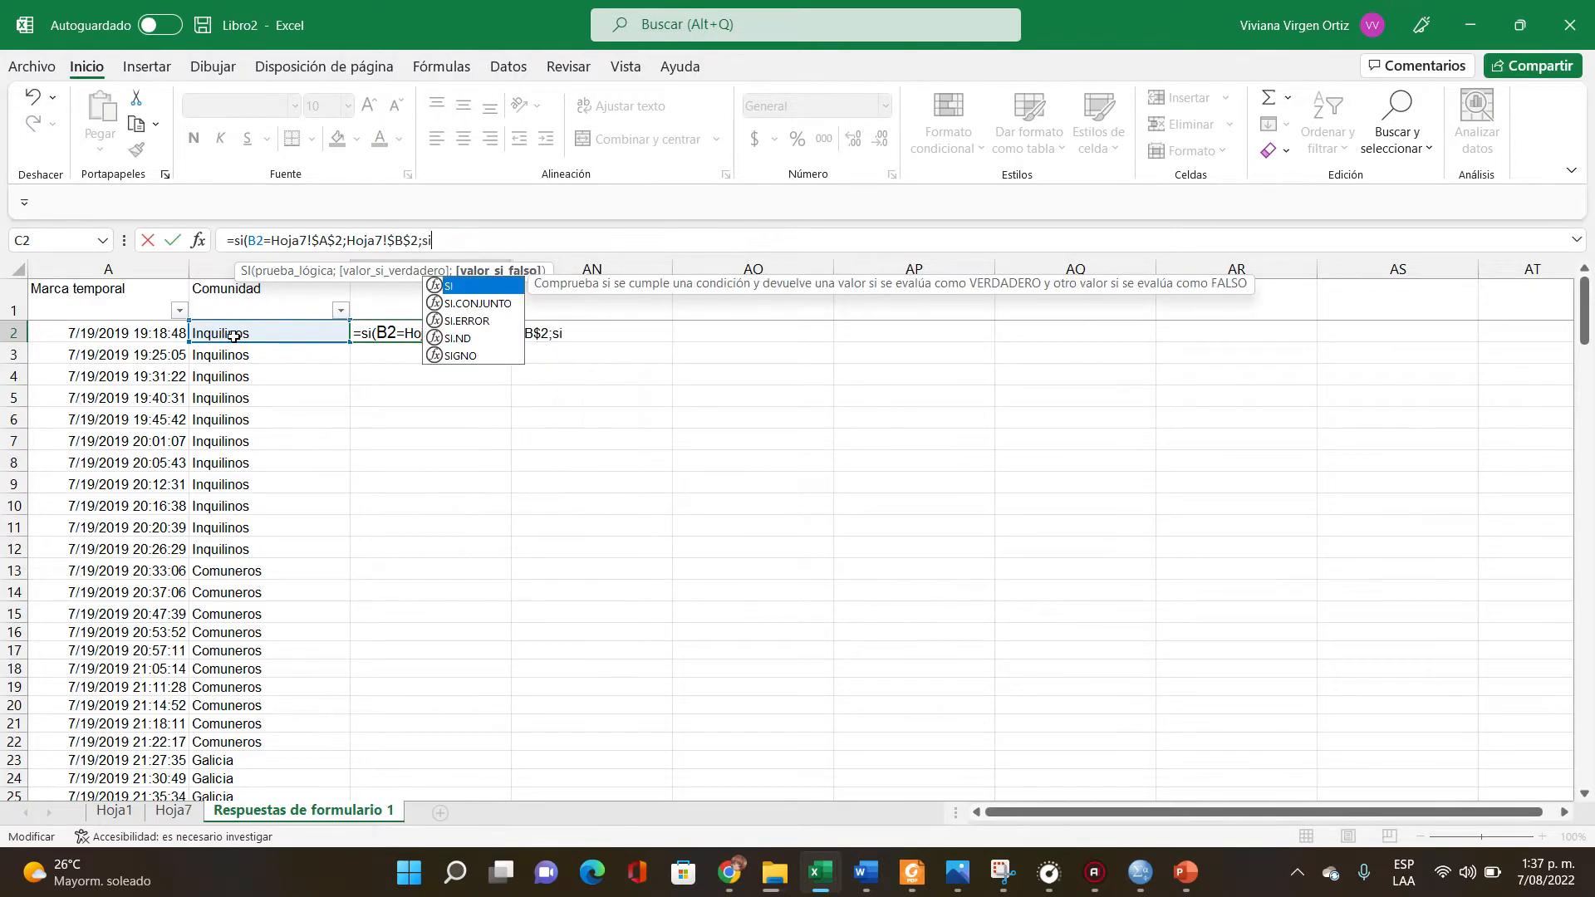
pyautogui.write('(')
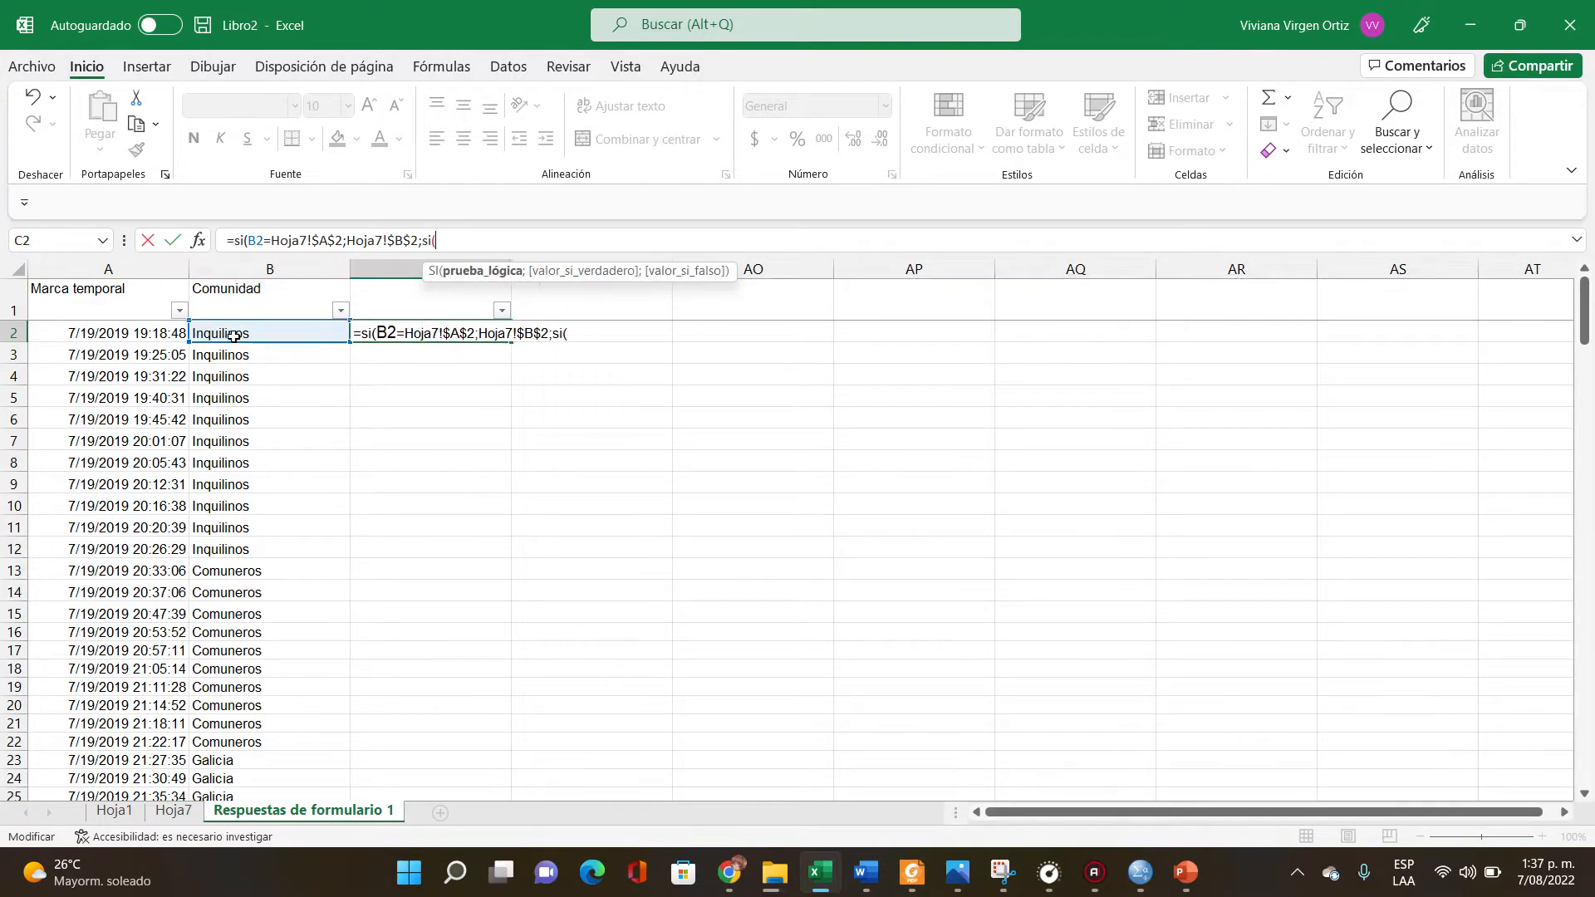
pyautogui.click(300, 326)
pyautogui.write('=')
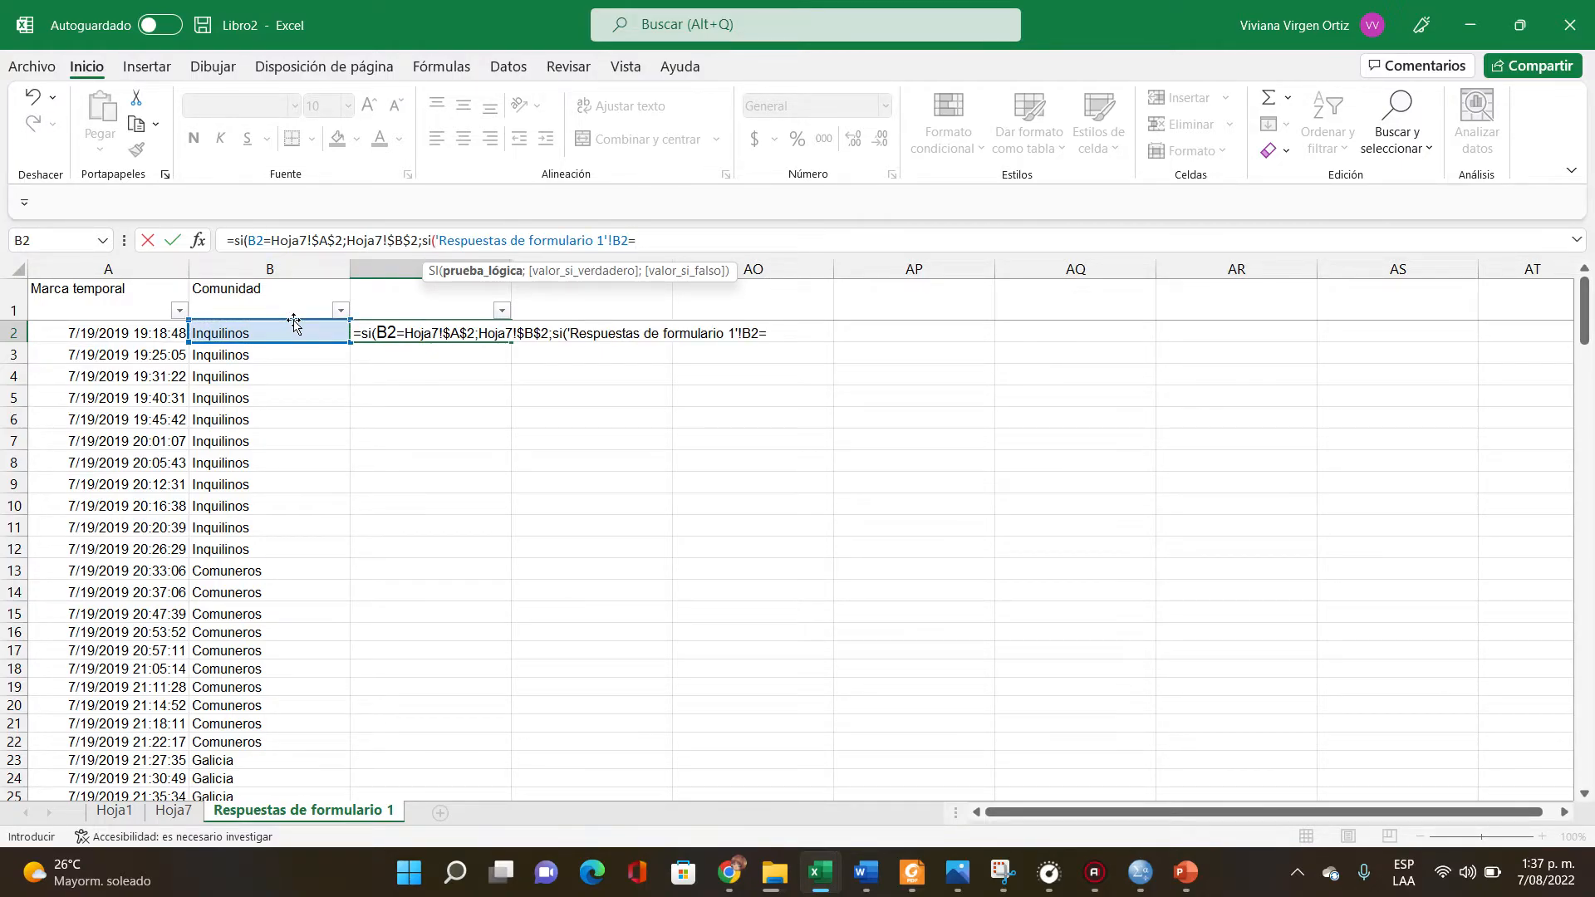
pyautogui.click(174, 810)
pyautogui.click(116, 375)
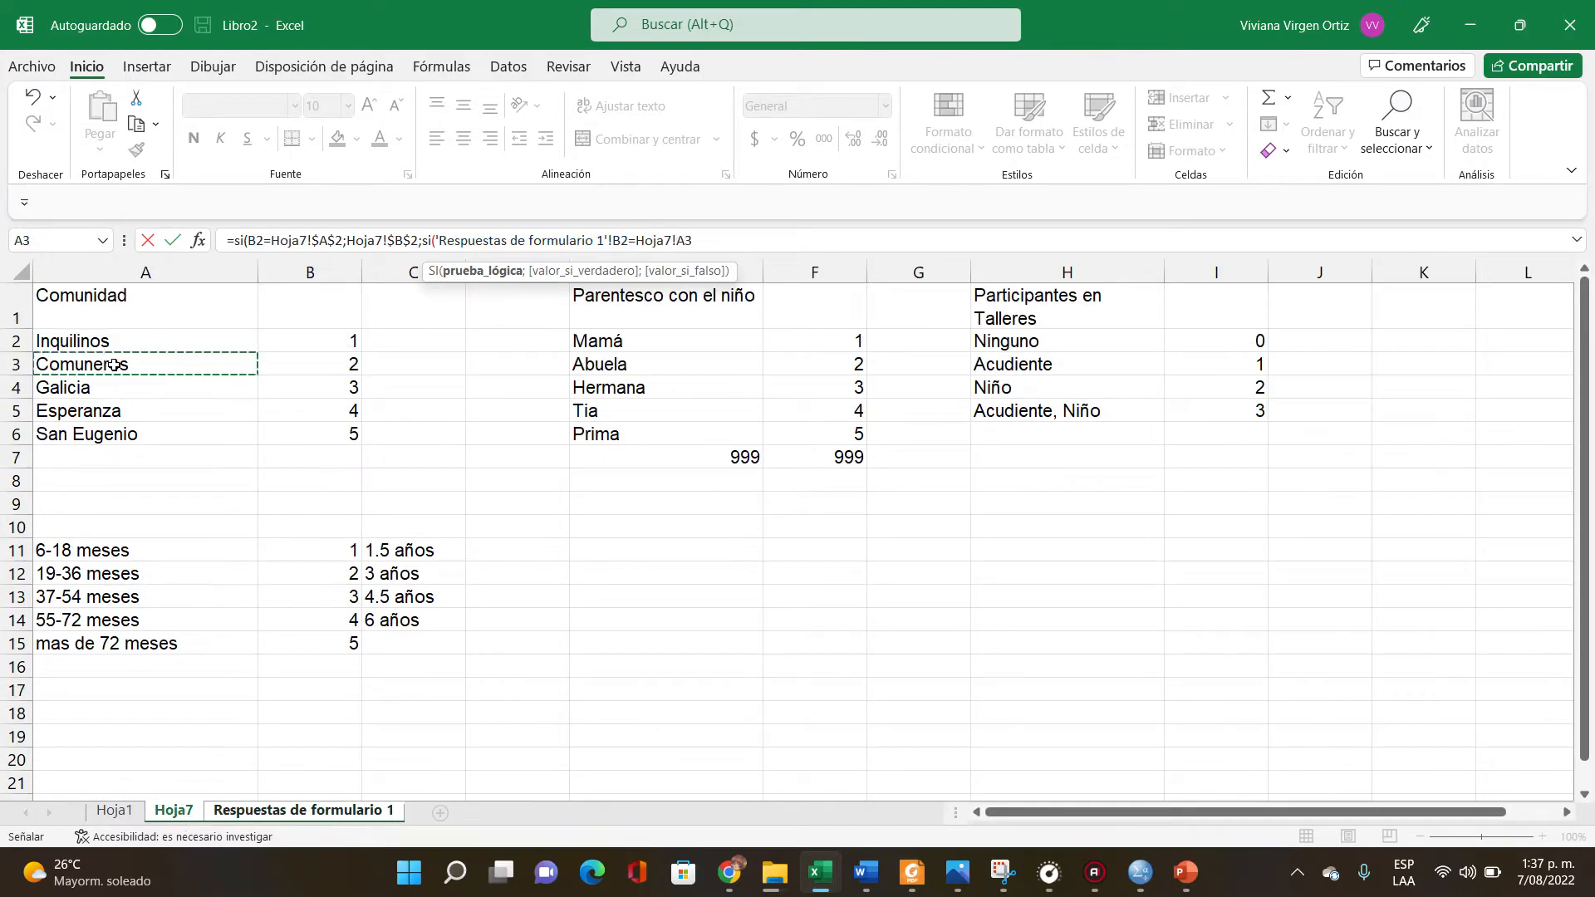
pyautogui.press('F4')
pyautogui.write(';')
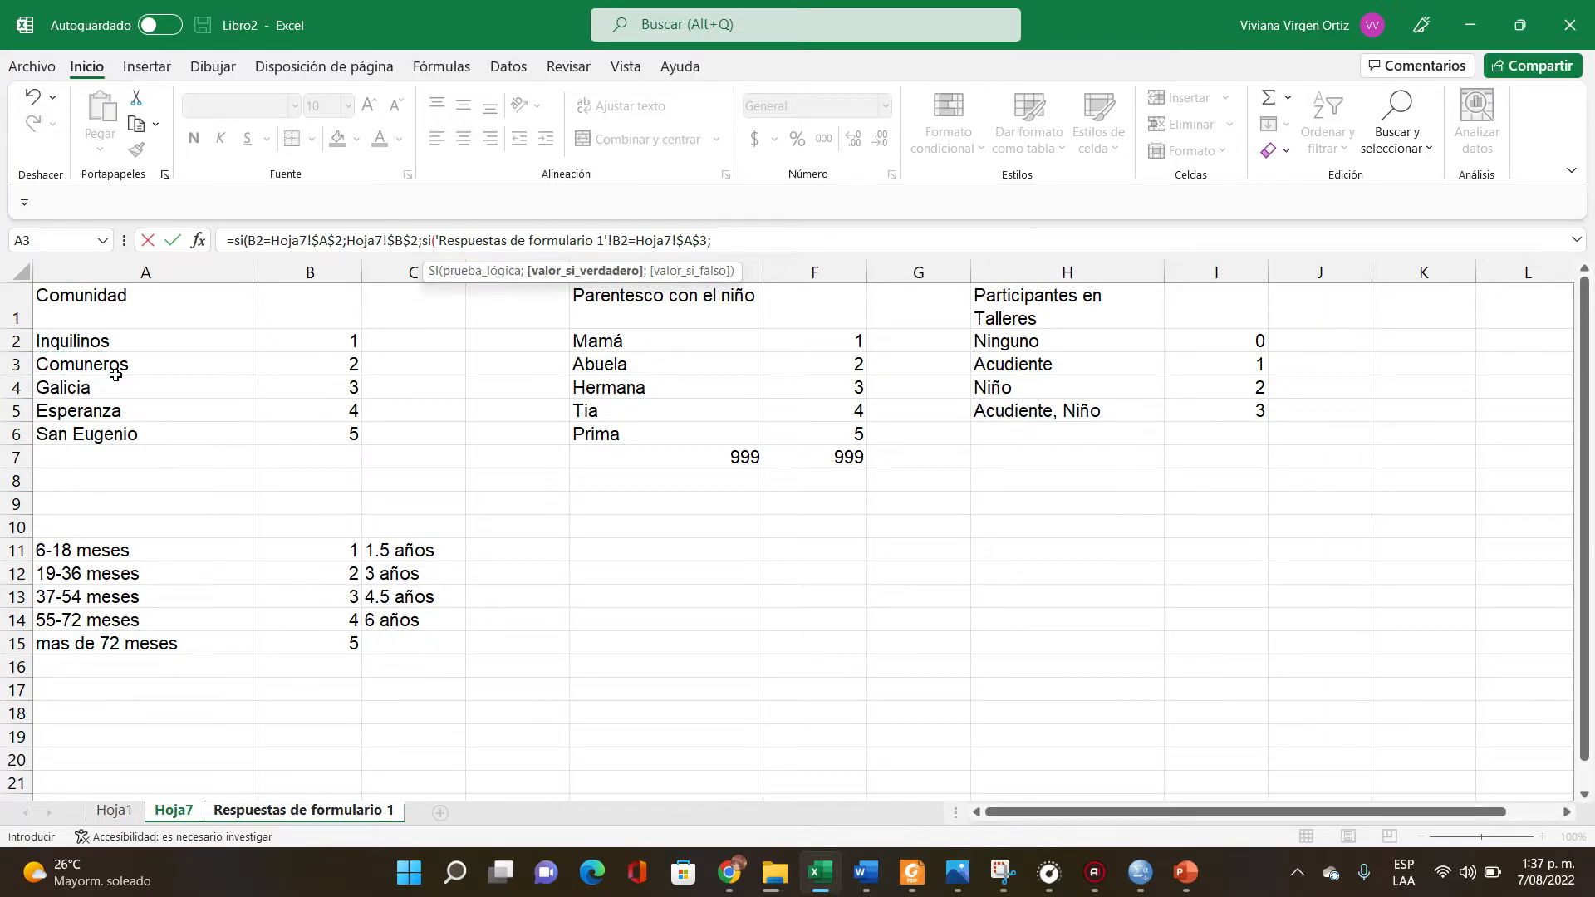
pyautogui.click(314, 366)
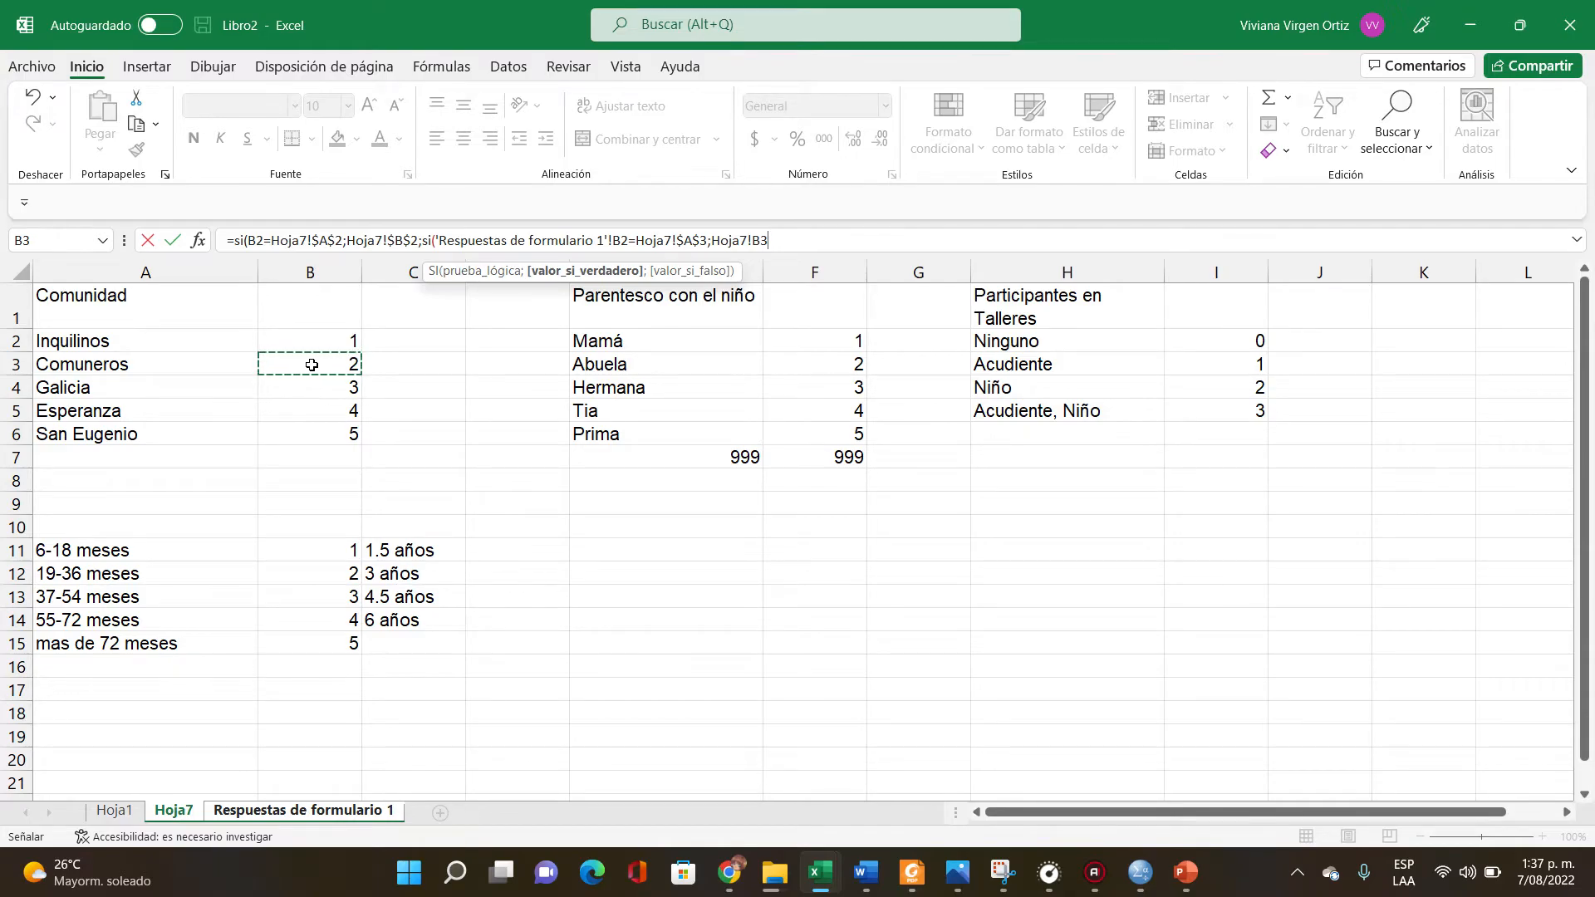
# Nest a third SI that tests B2 against Galicia in Hoja7!A4 and returns Hoja7!B4
pyautogui.write(';si')
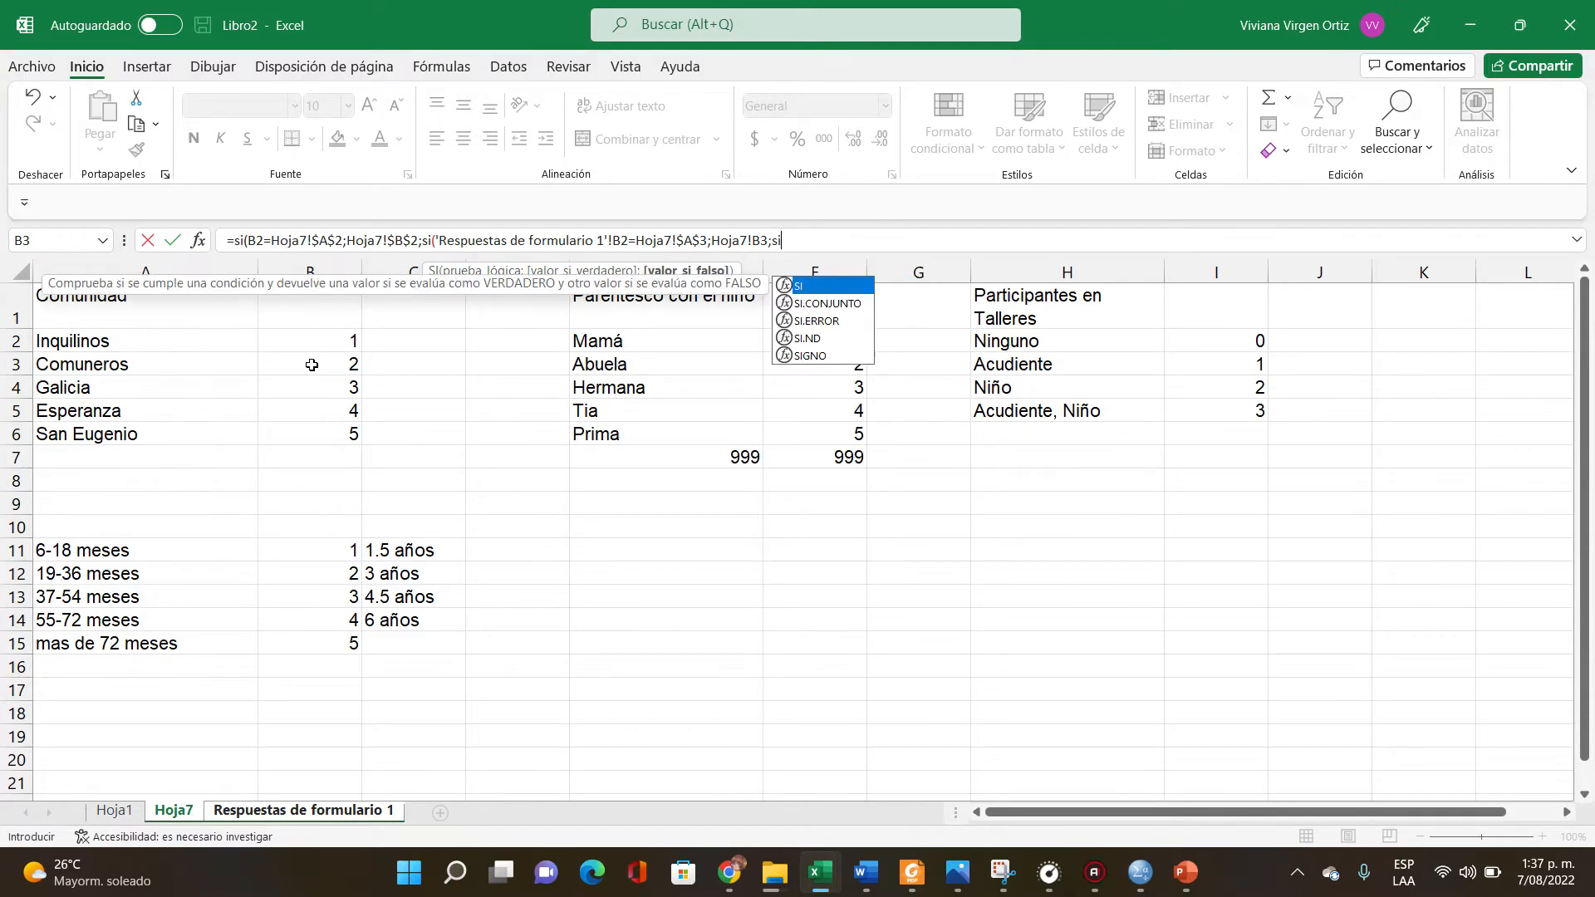
pyautogui.write('(')
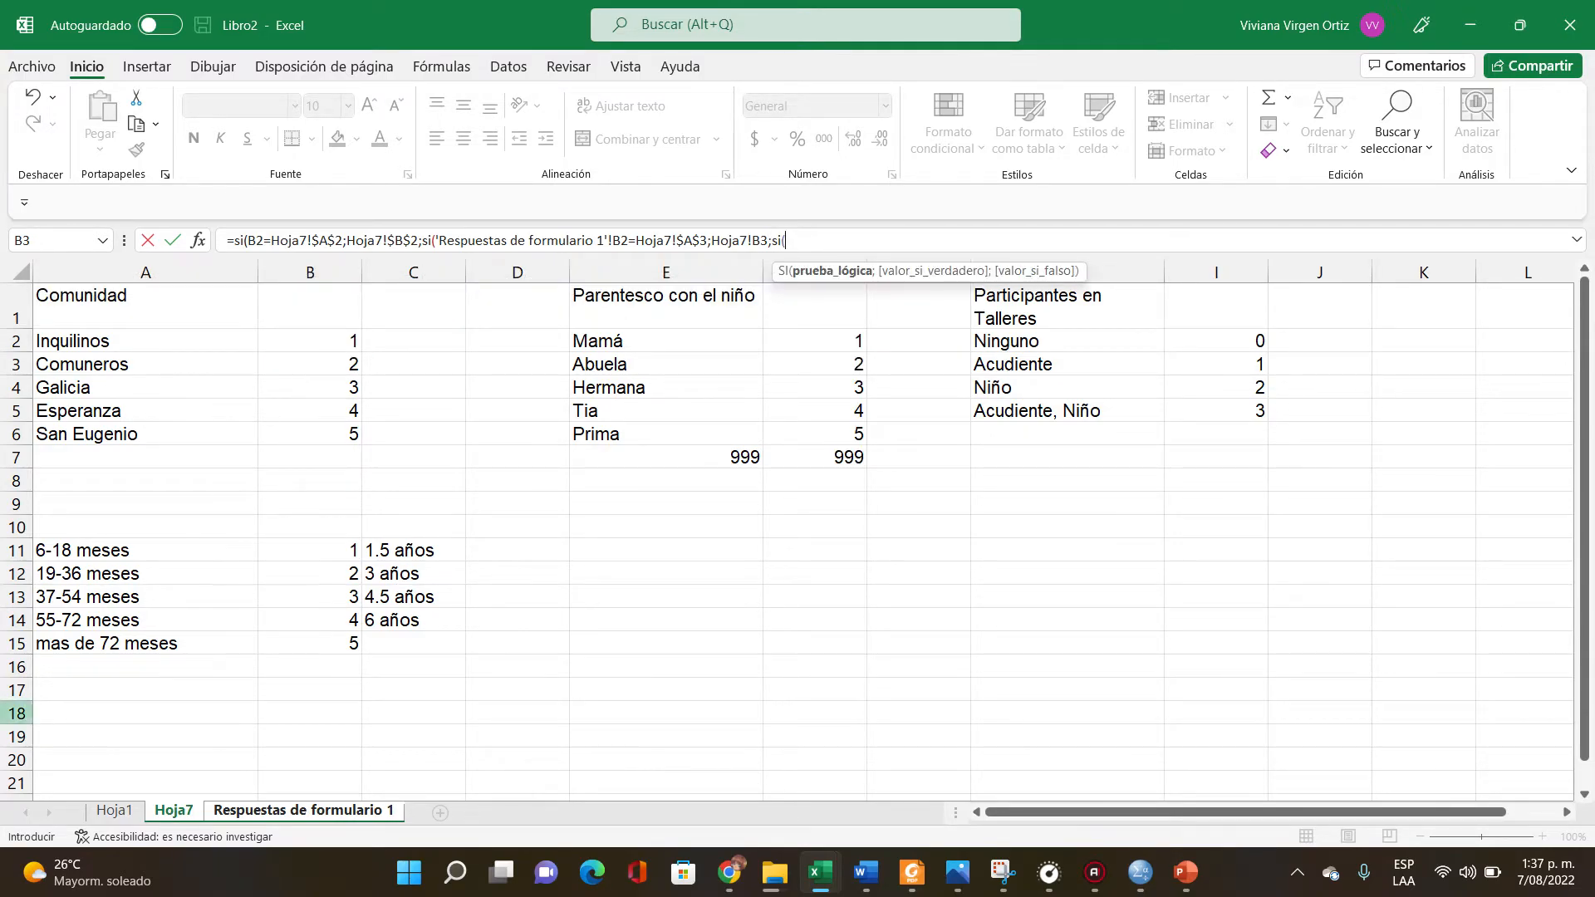
pyautogui.click(243, 809)
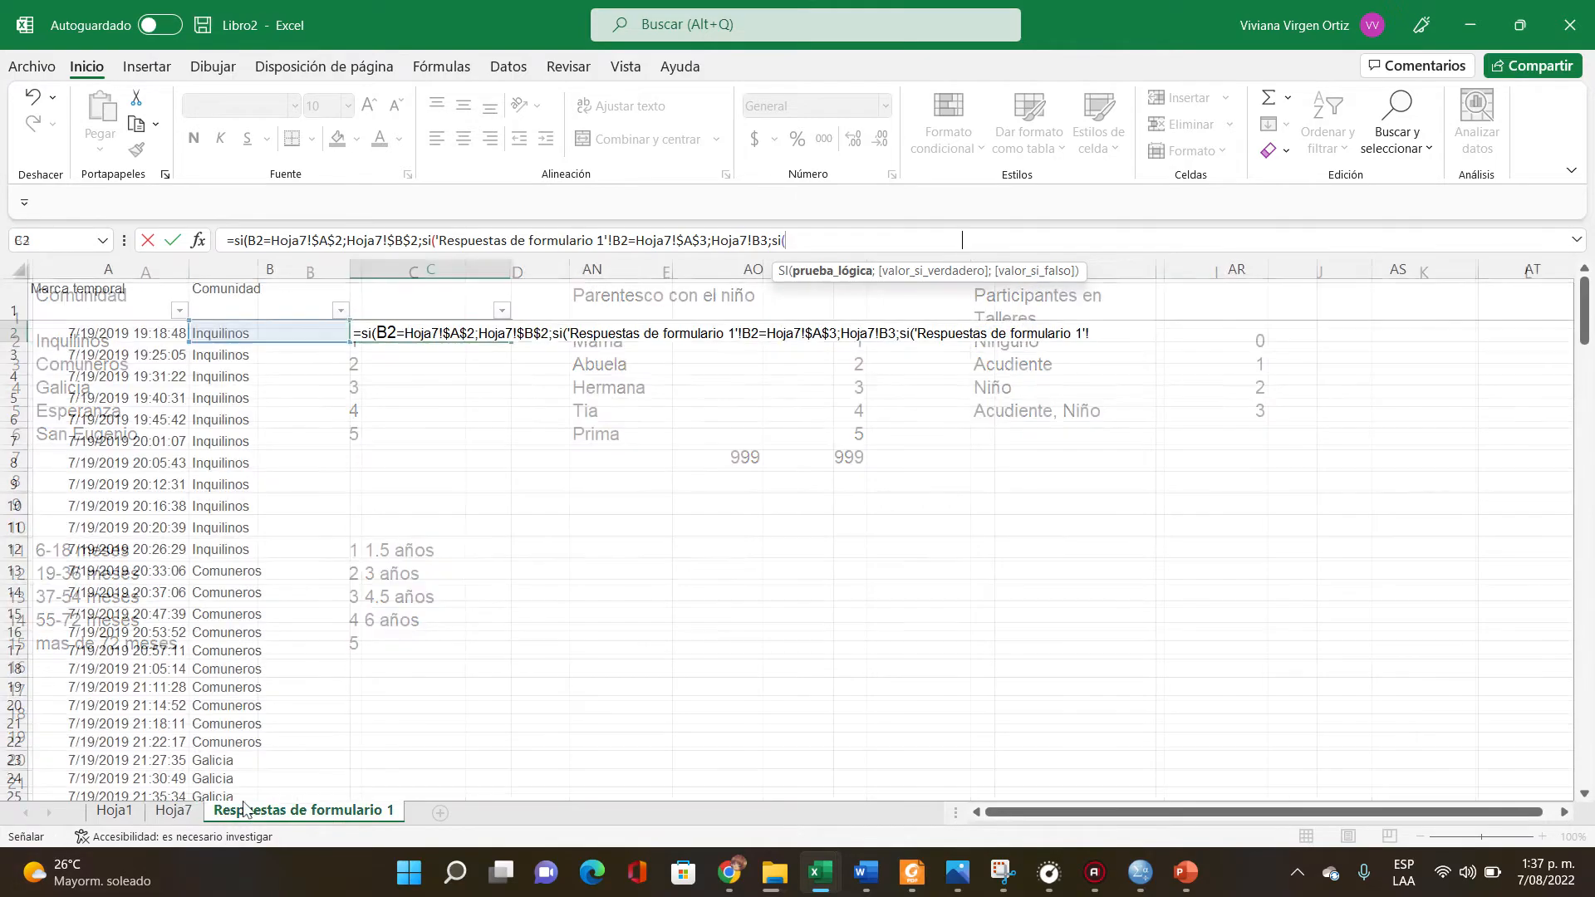
pyautogui.click(238, 331)
pyautogui.write('=')
pyautogui.click(174, 810)
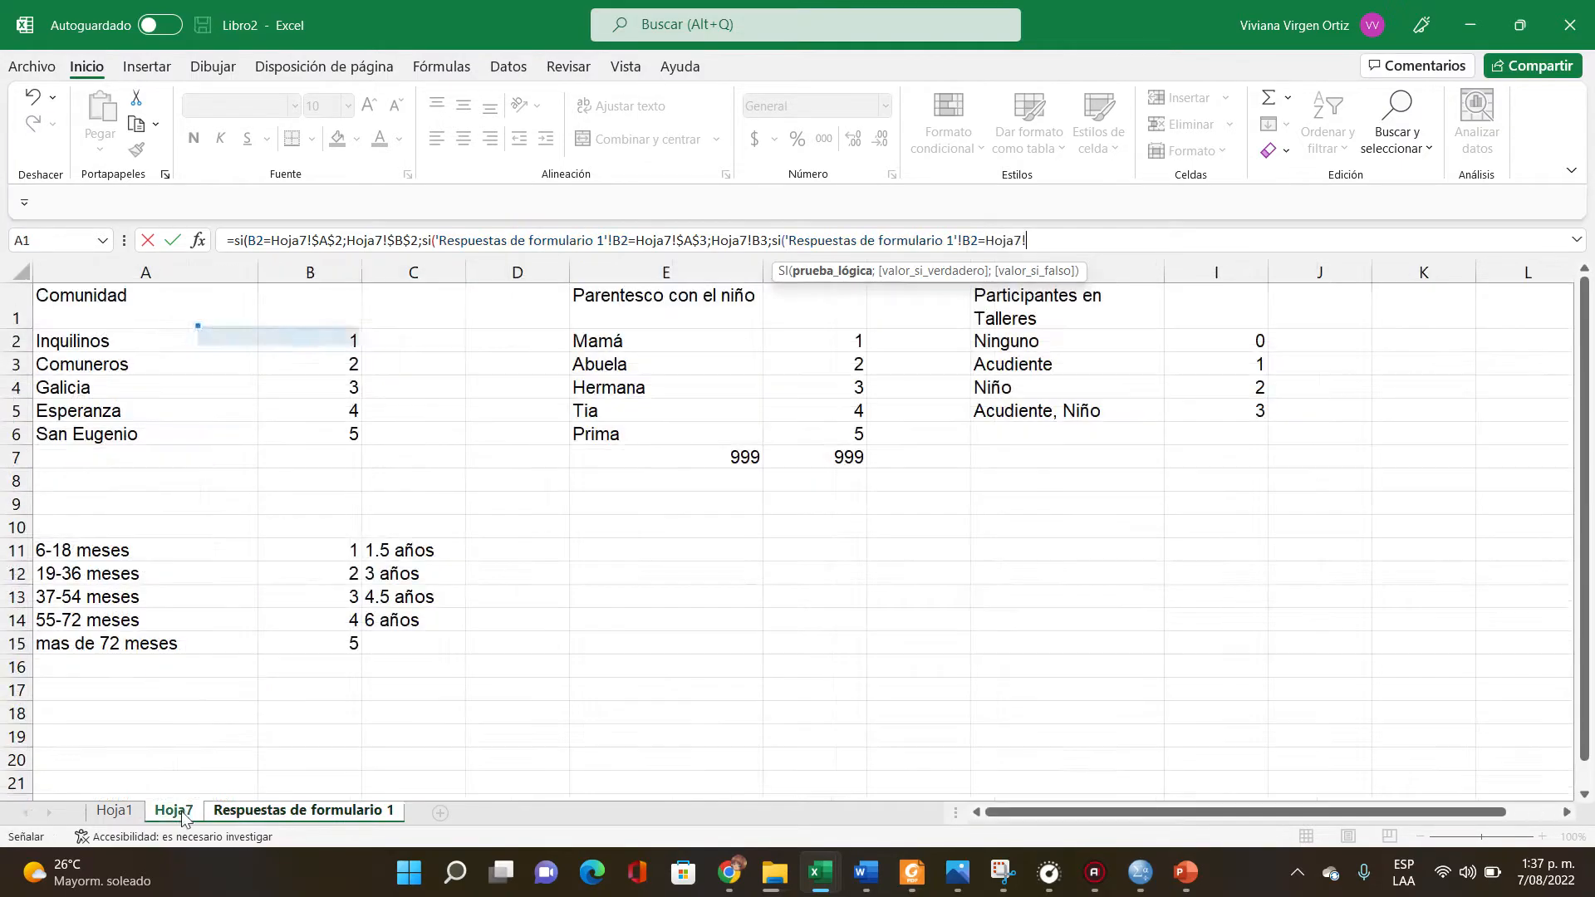
pyautogui.click(148, 396)
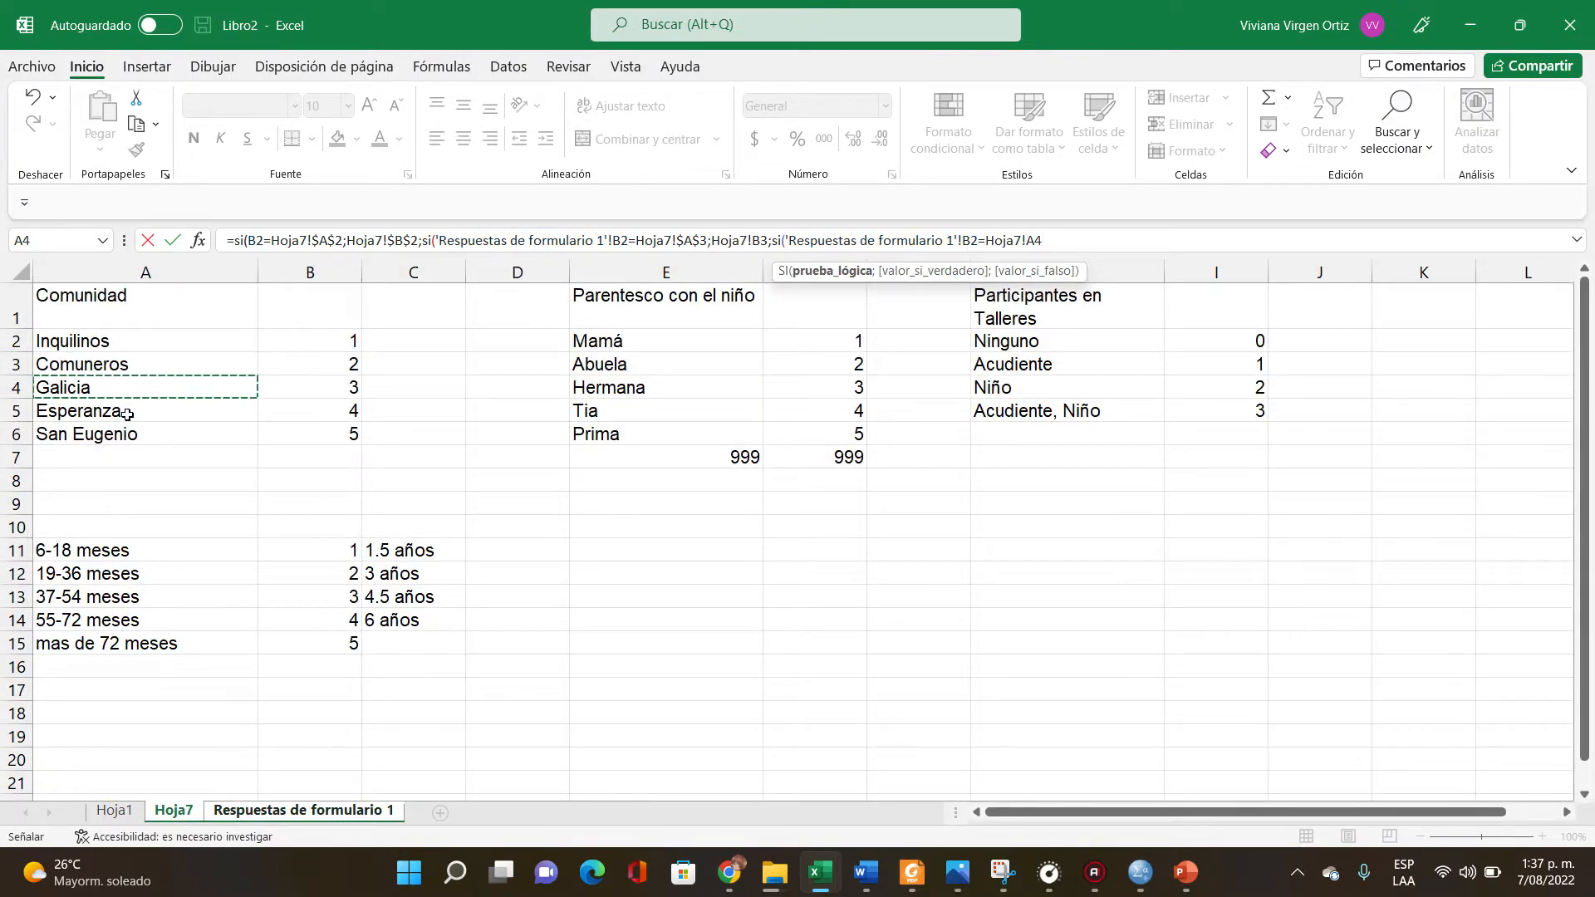
pyautogui.write(';')
pyautogui.click(330, 378)
pyautogui.write(';Hoja7!B4')
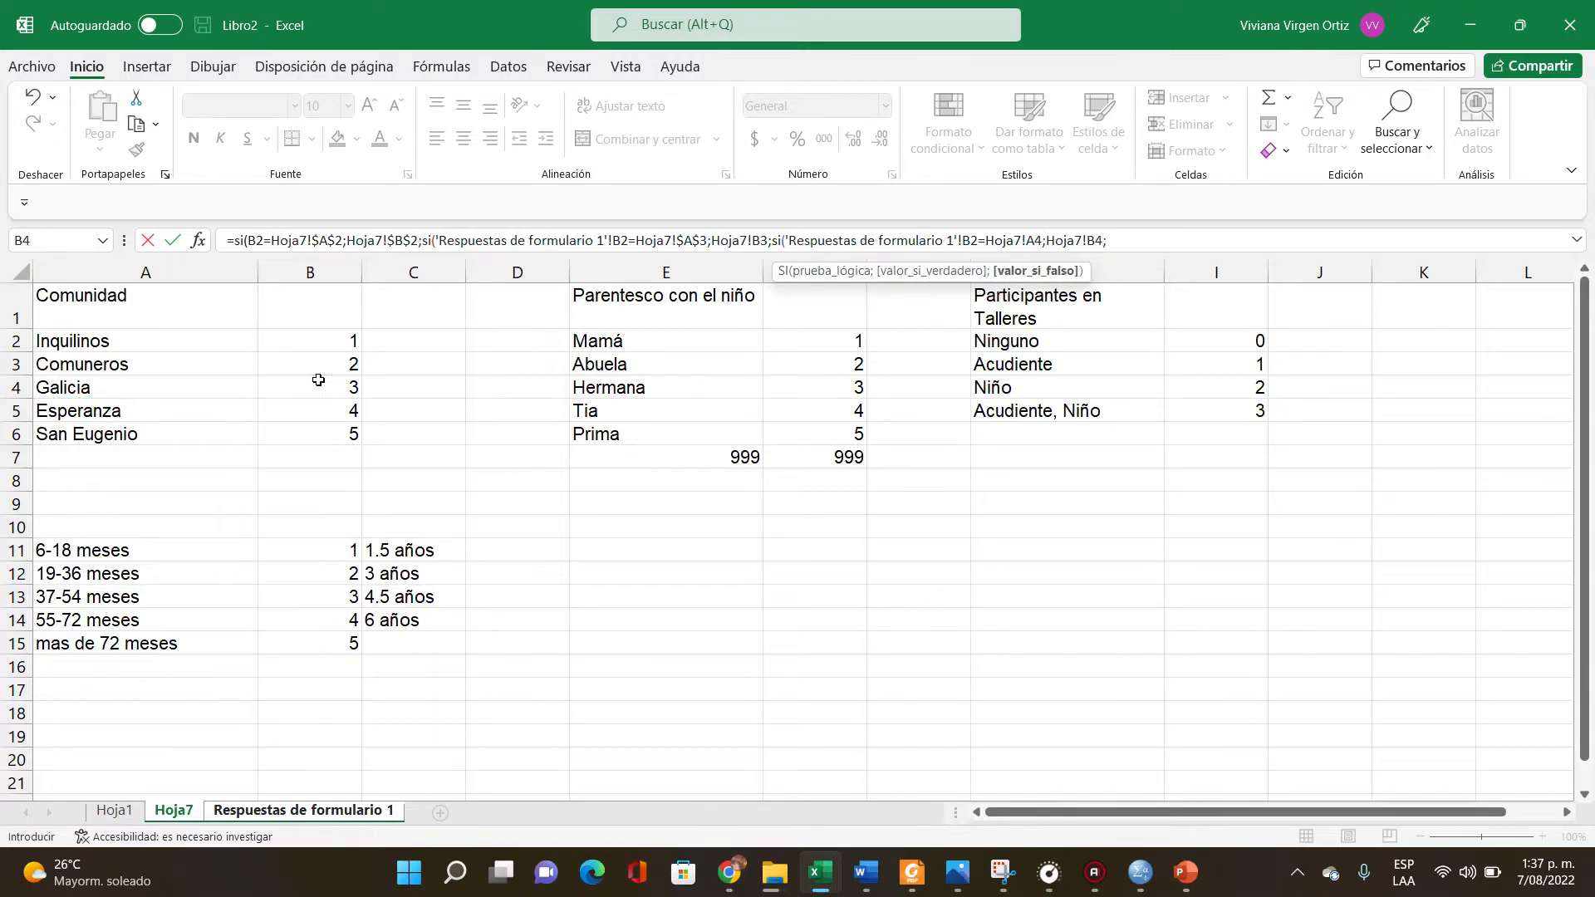
# Nest a fourth SI that tests B2 against Esperanza in Hoja7!A5 and returns Hoja7!B5
pyautogui.write('si')
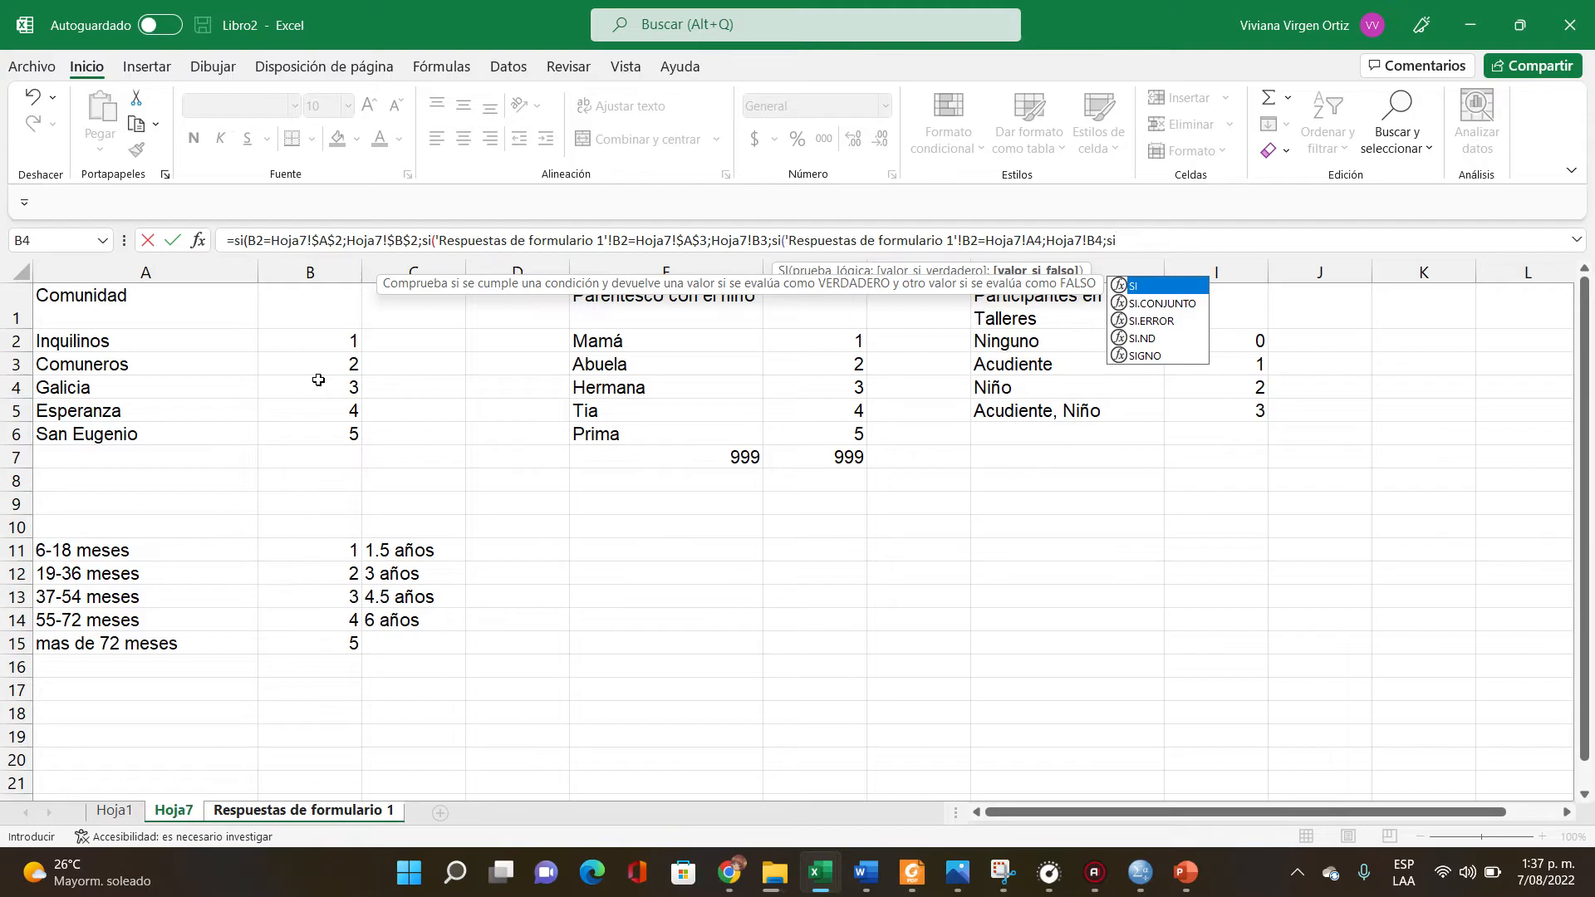
pyautogui.write('(')
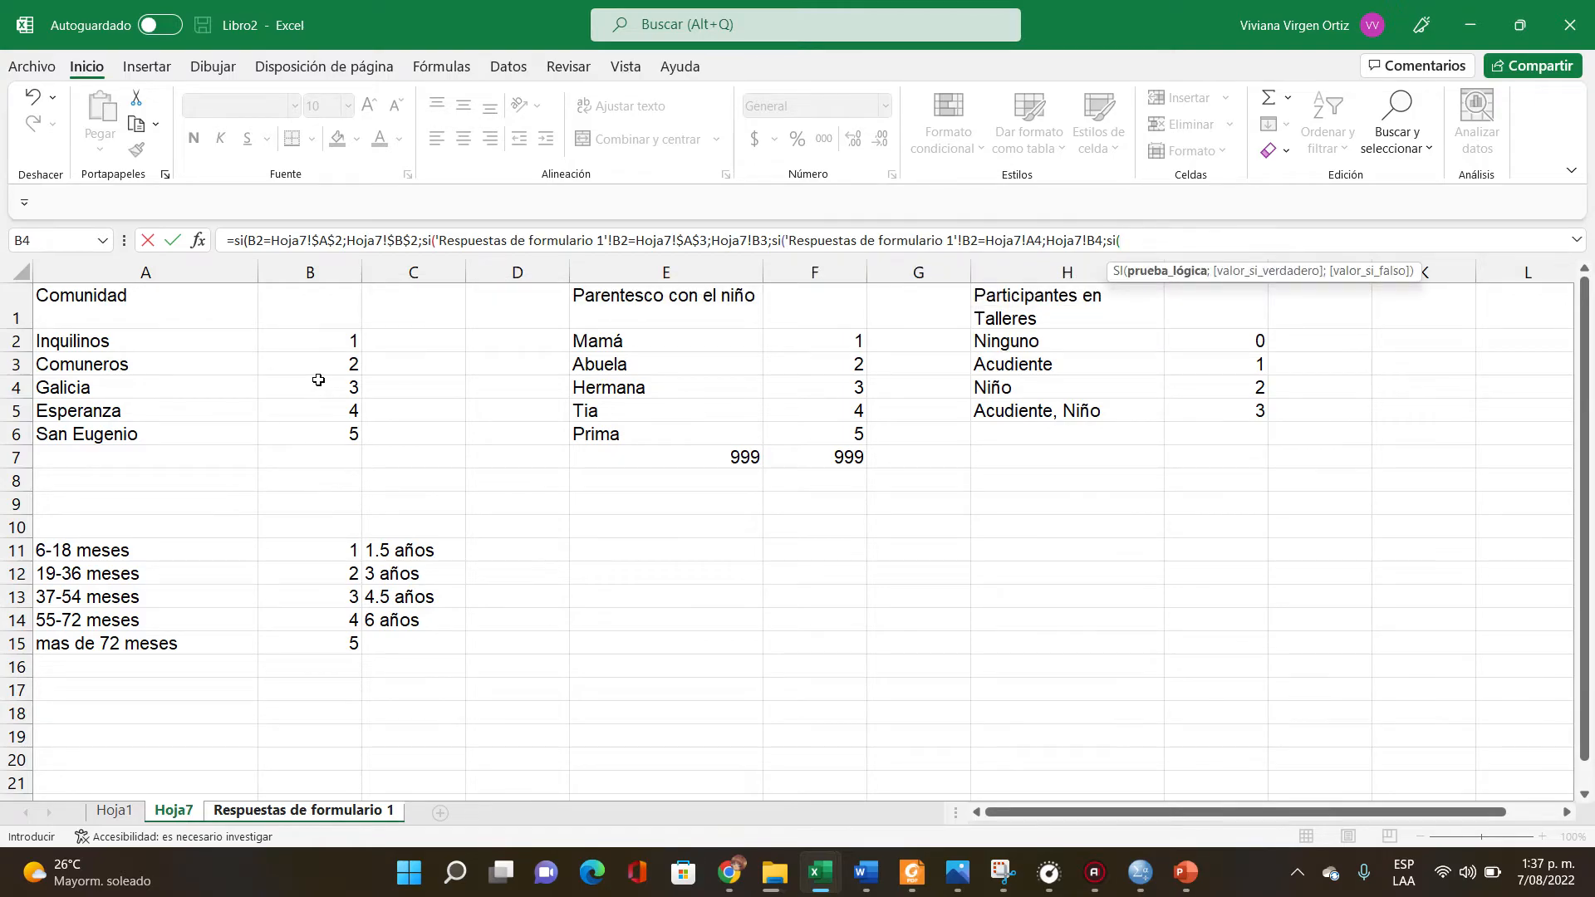
pyautogui.click(264, 812)
pyautogui.click(282, 334)
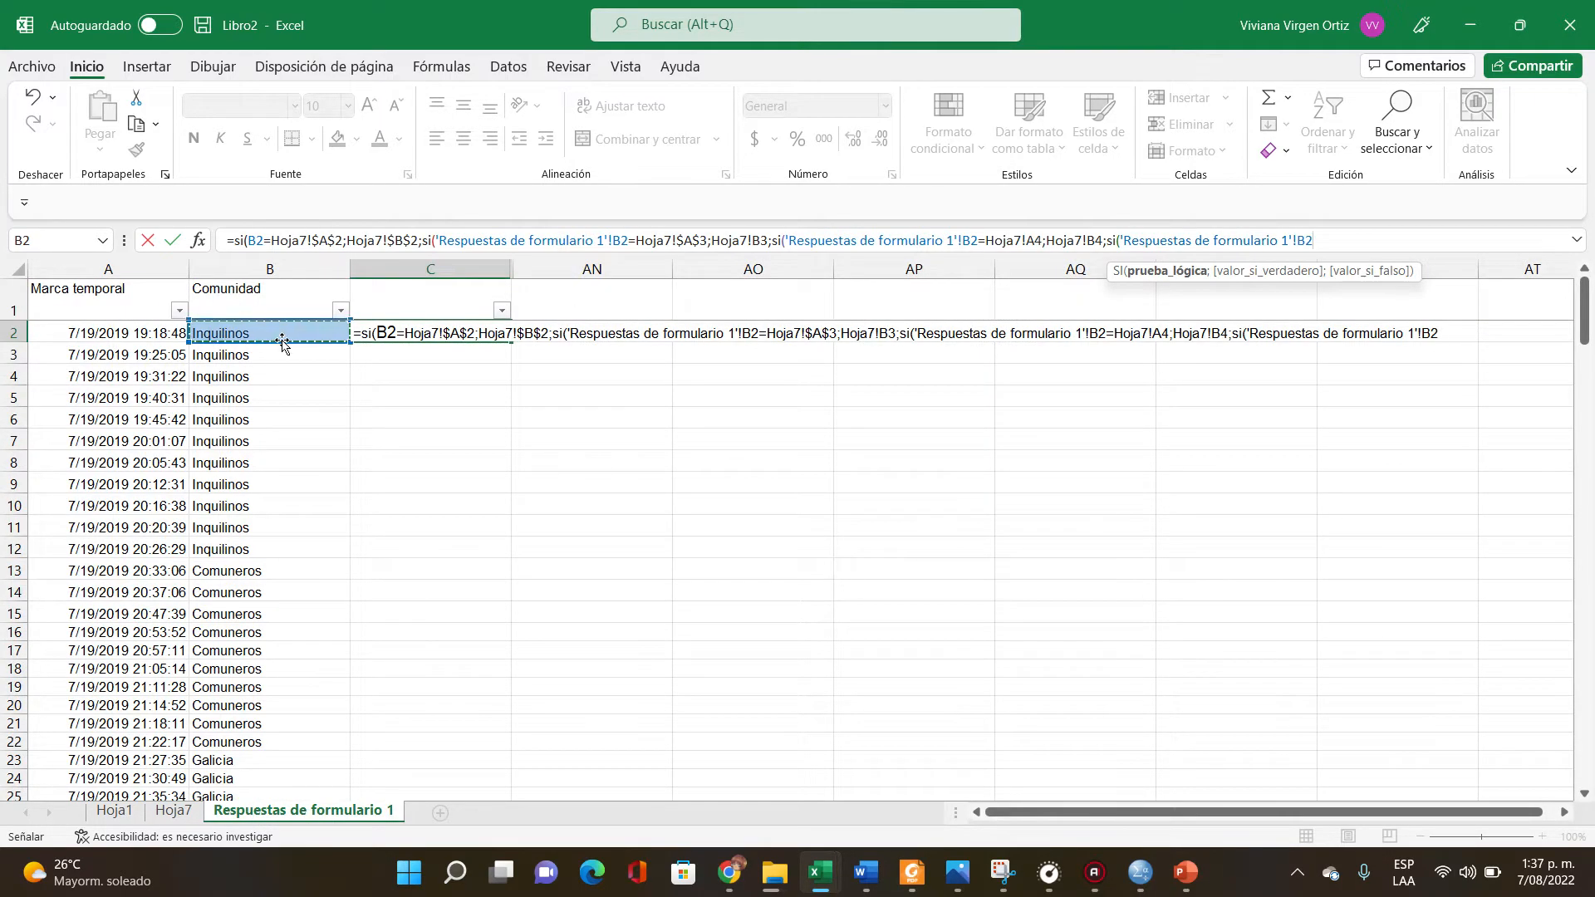
pyautogui.write('=')
pyautogui.click(174, 812)
pyautogui.click(98, 412)
pyautogui.write(';')
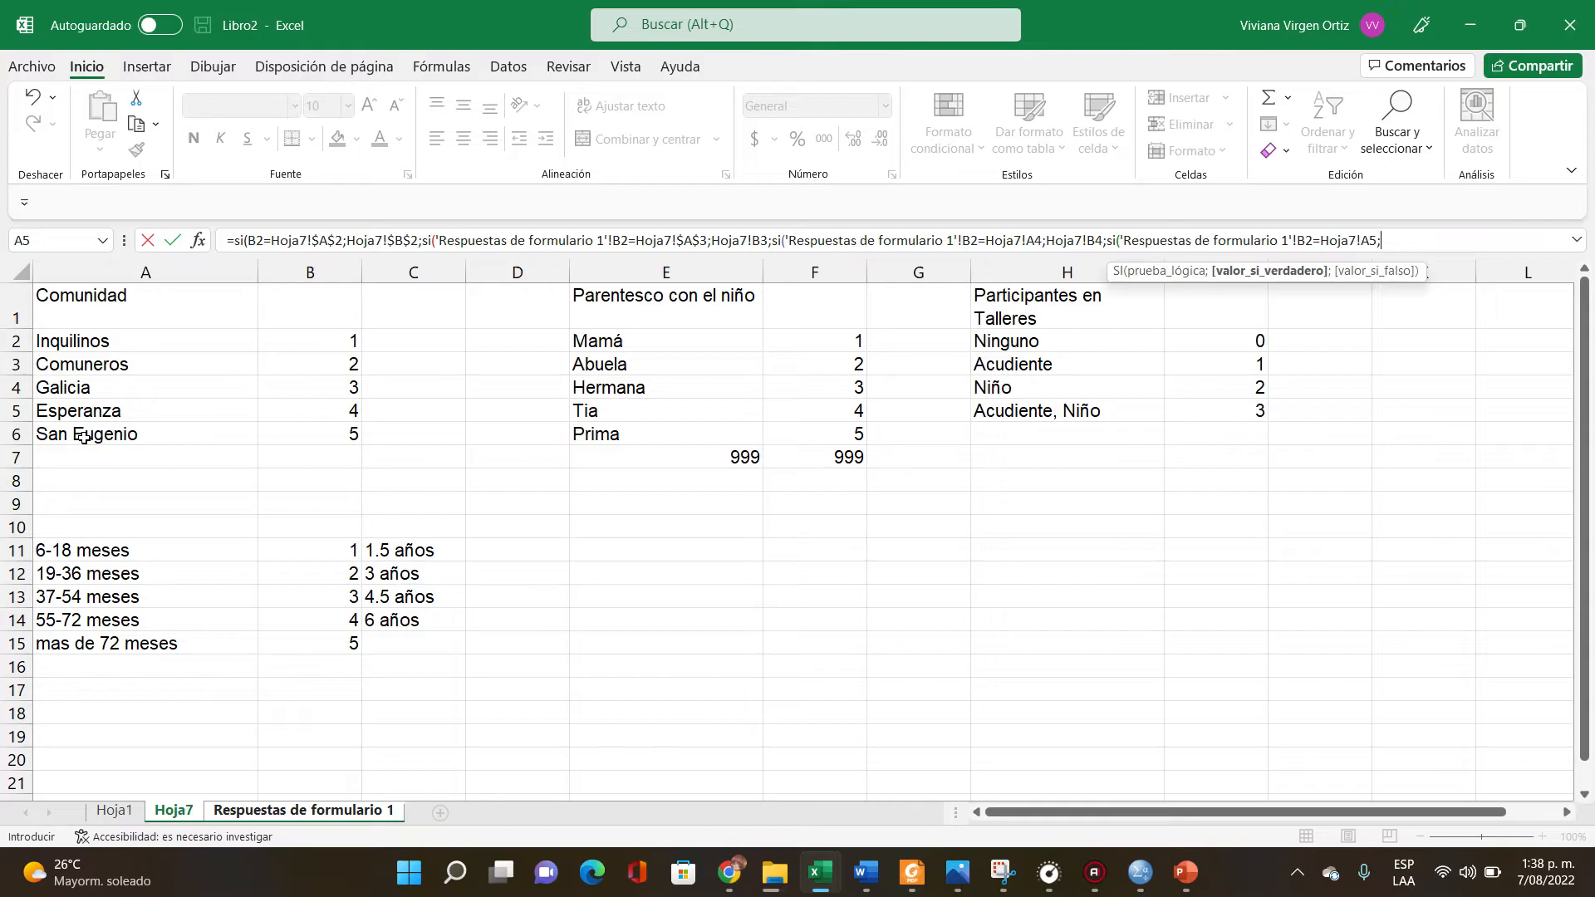
pyautogui.click(272, 413)
# Nest a fifth SI as the false value and begin its test with B2 from Respuestas de formulario 1 equal to a Hoja7 cell
pyautogui.write(';si')
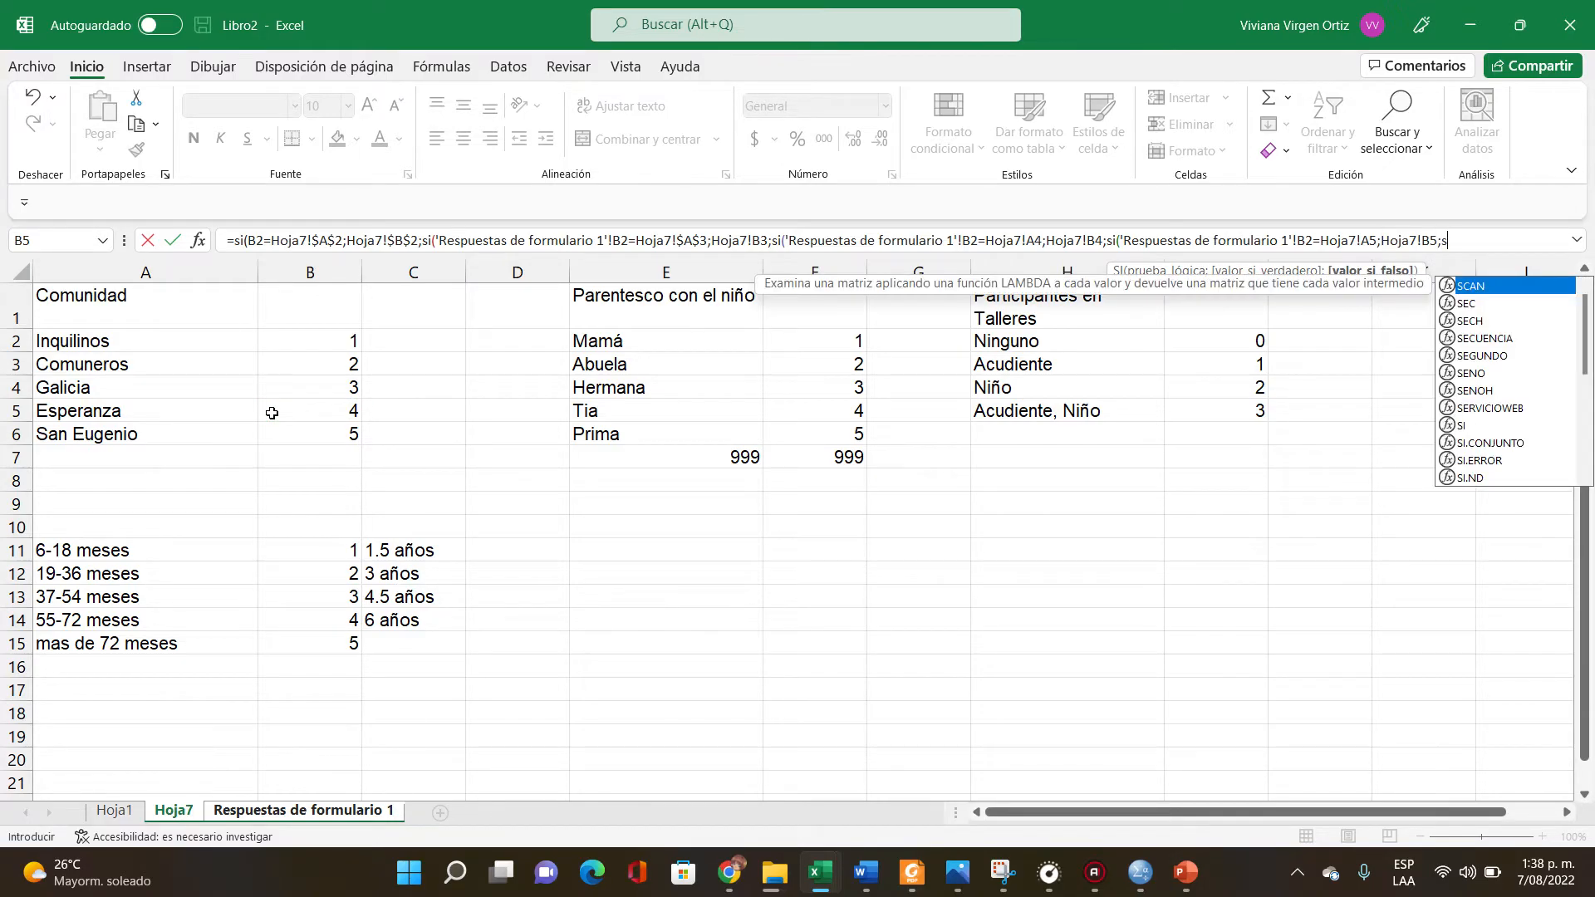
pyautogui.write('(')
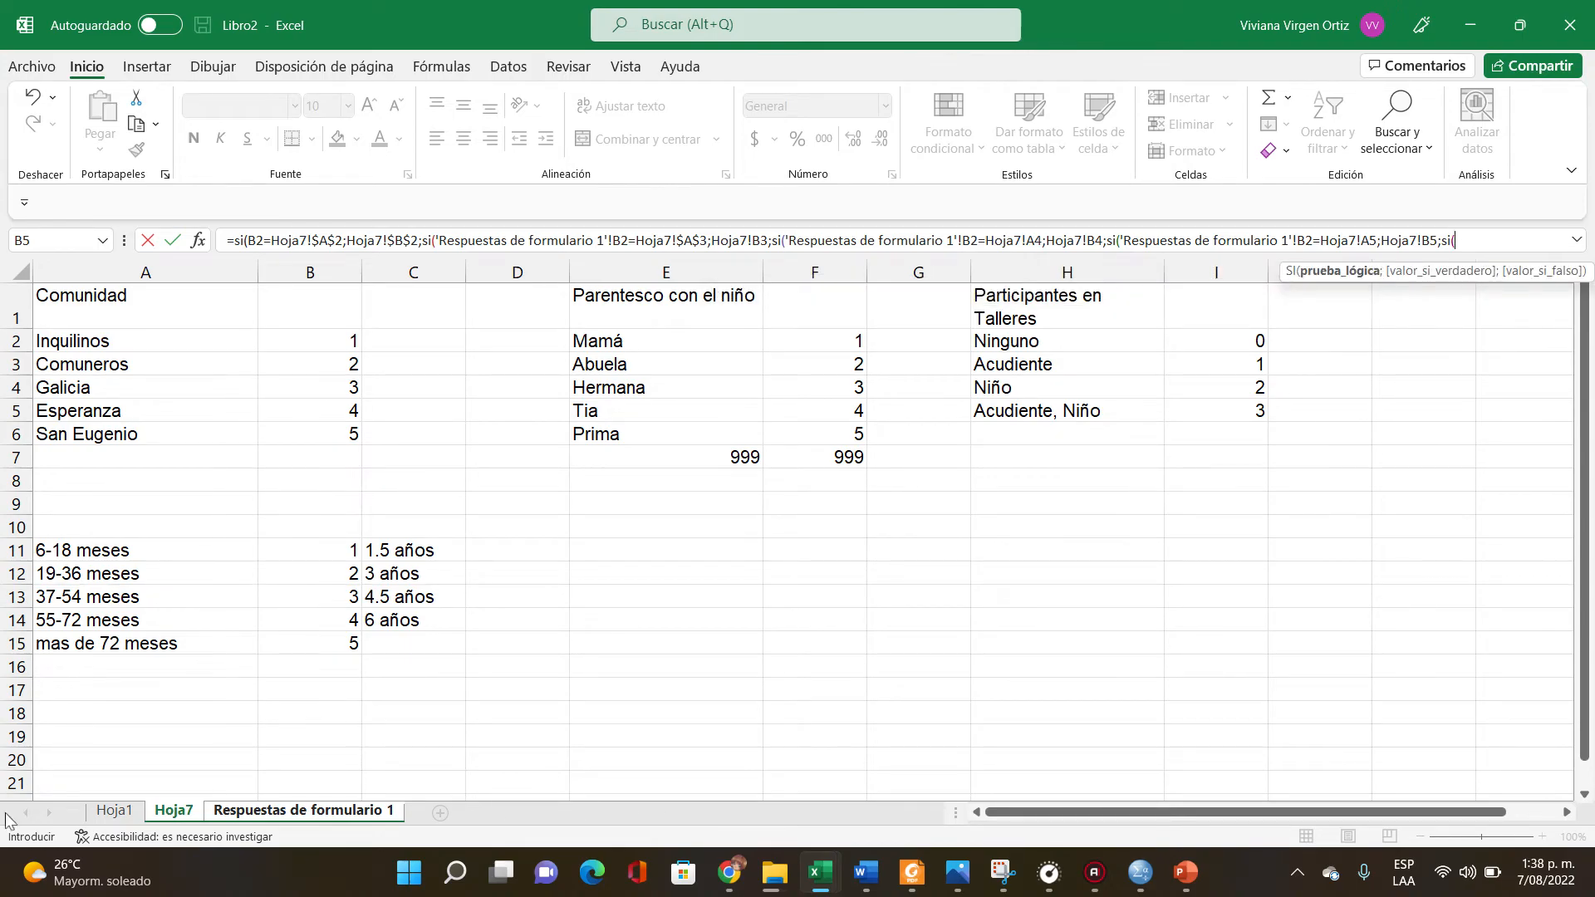
pyautogui.click(217, 818)
pyautogui.click(230, 332)
pyautogui.write('=')
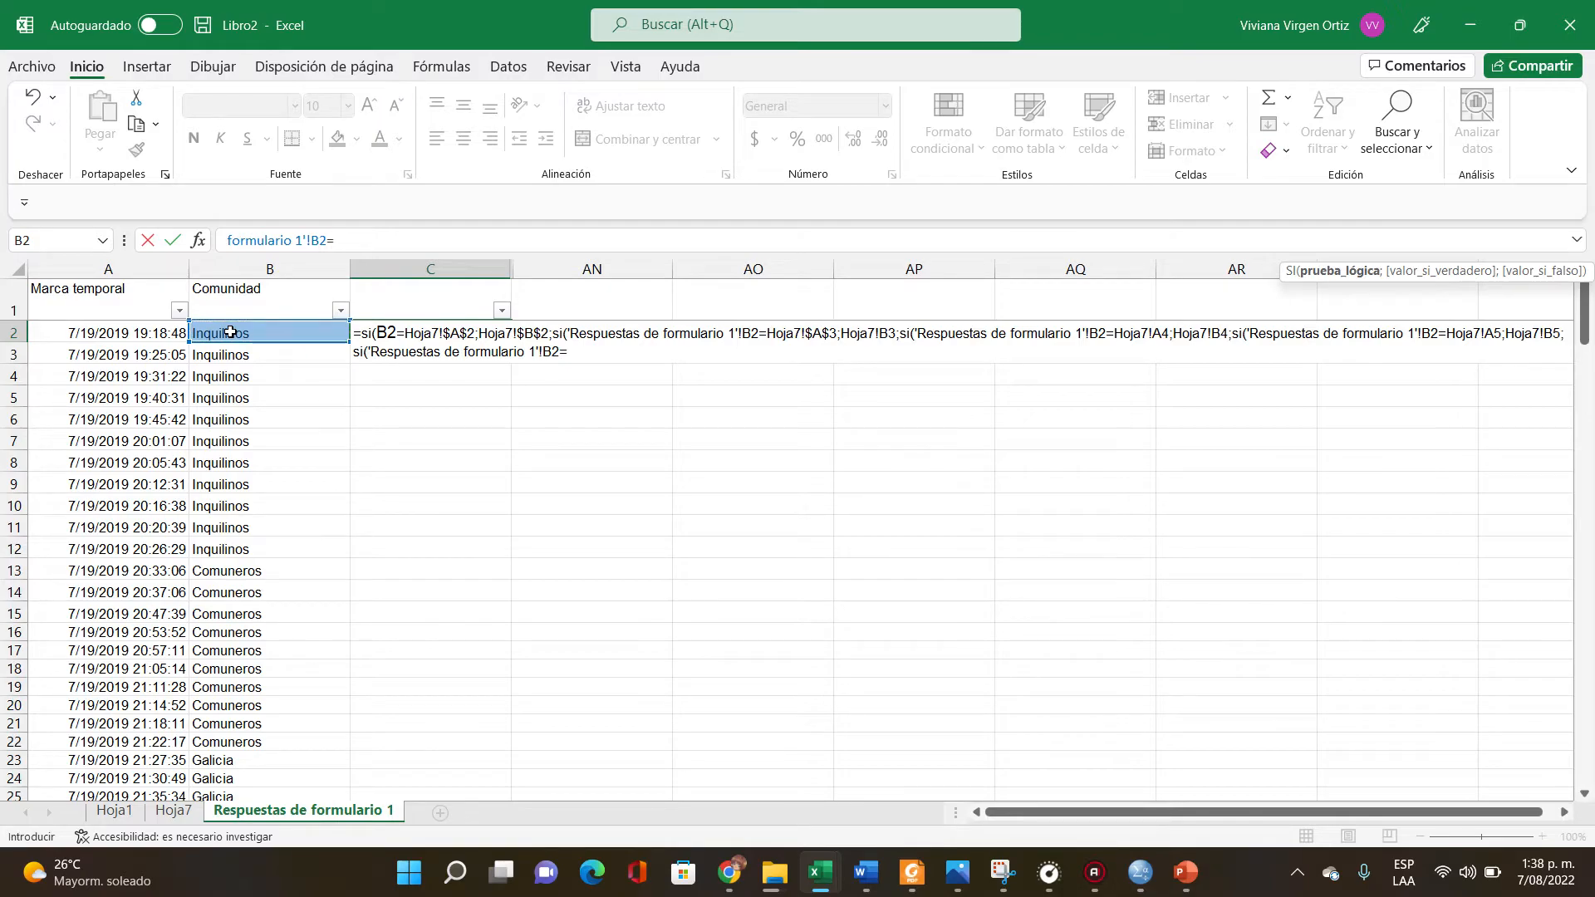
pyautogui.click(174, 810)
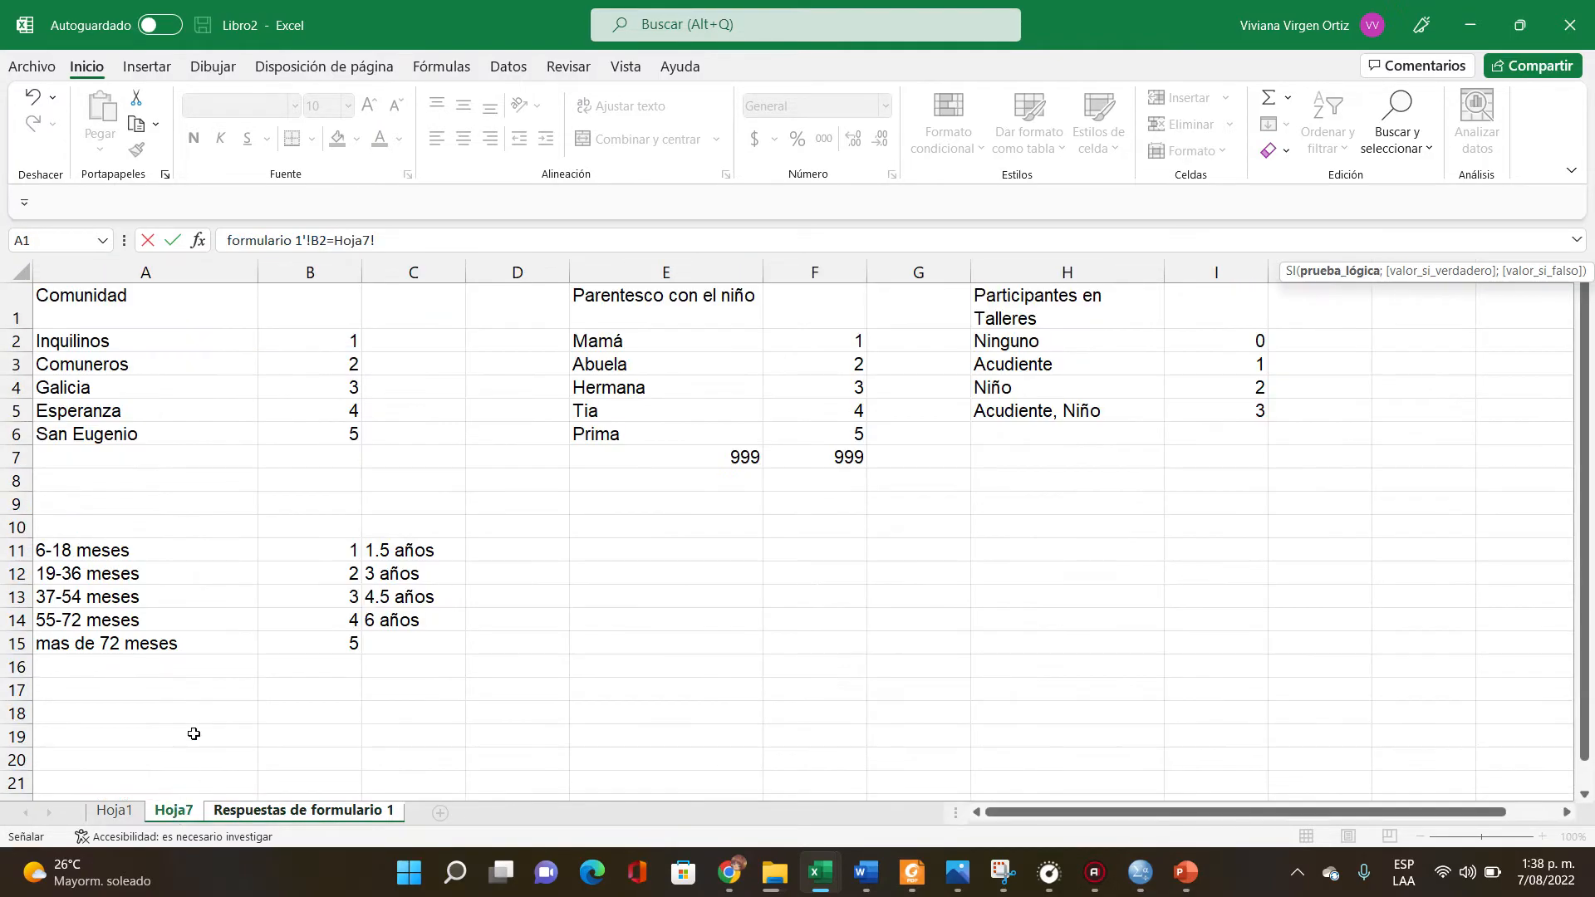
pyautogui.click(293, 438)
pyautogui.write(';')
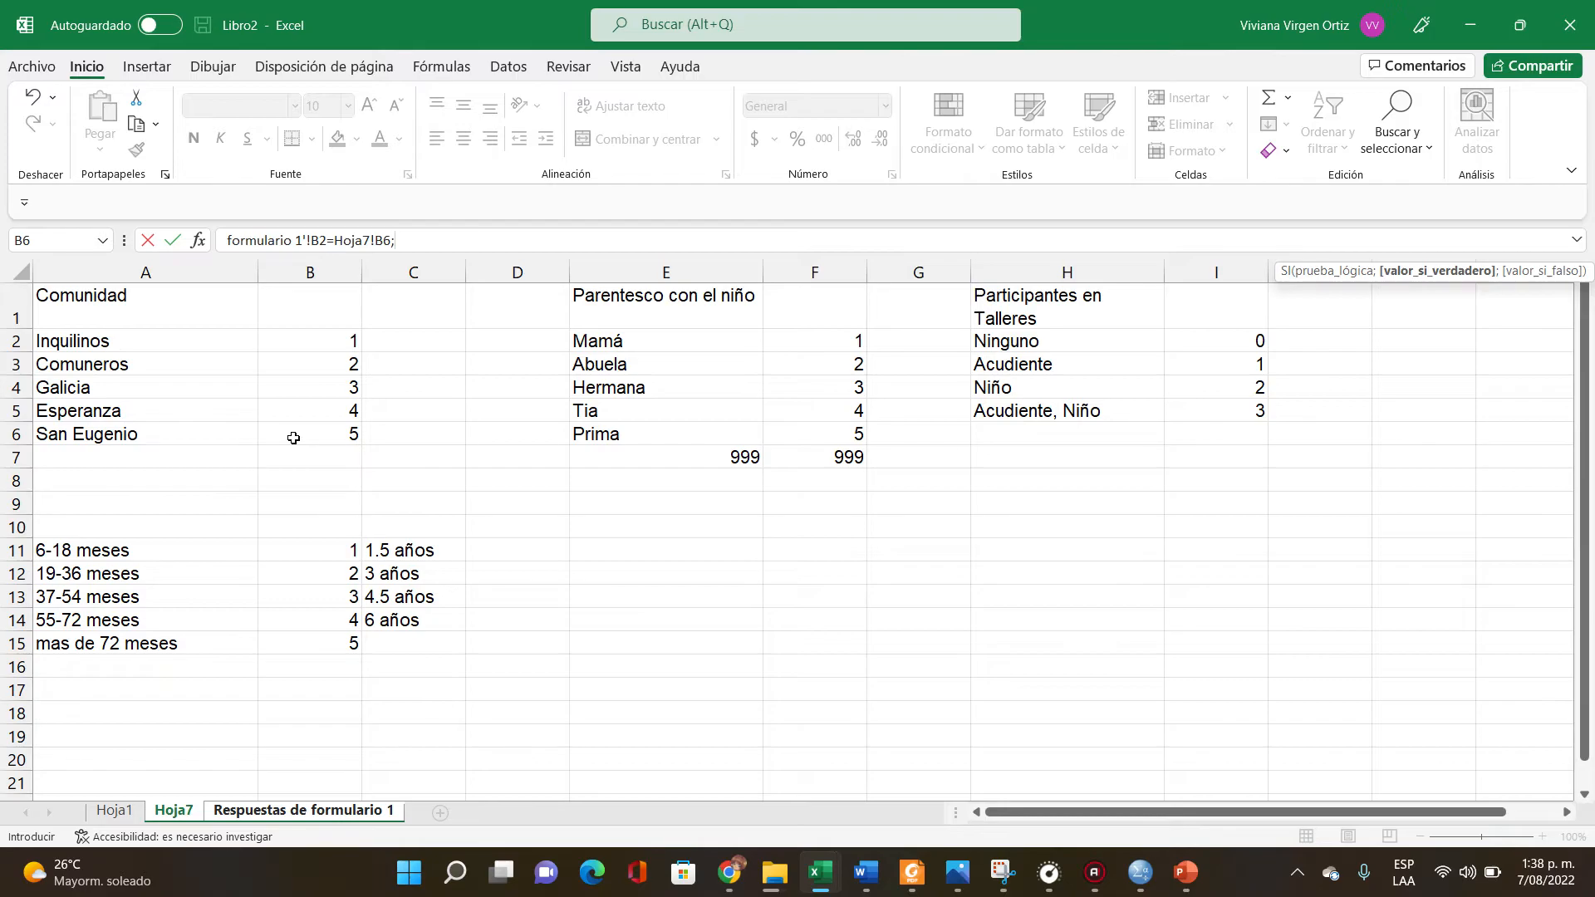
pyautogui.press('BackSpace')
pyautogui.press('BackSpace')
pyautogui.press('BackSpace')
pyautogui.press('BackSpace')
pyautogui.press('BackSpace')
pyautogui.press('BackSpace')
pyautogui.press('BackSpace')
pyautogui.press('BackSpace')
pyautogui.press('BackSpace')
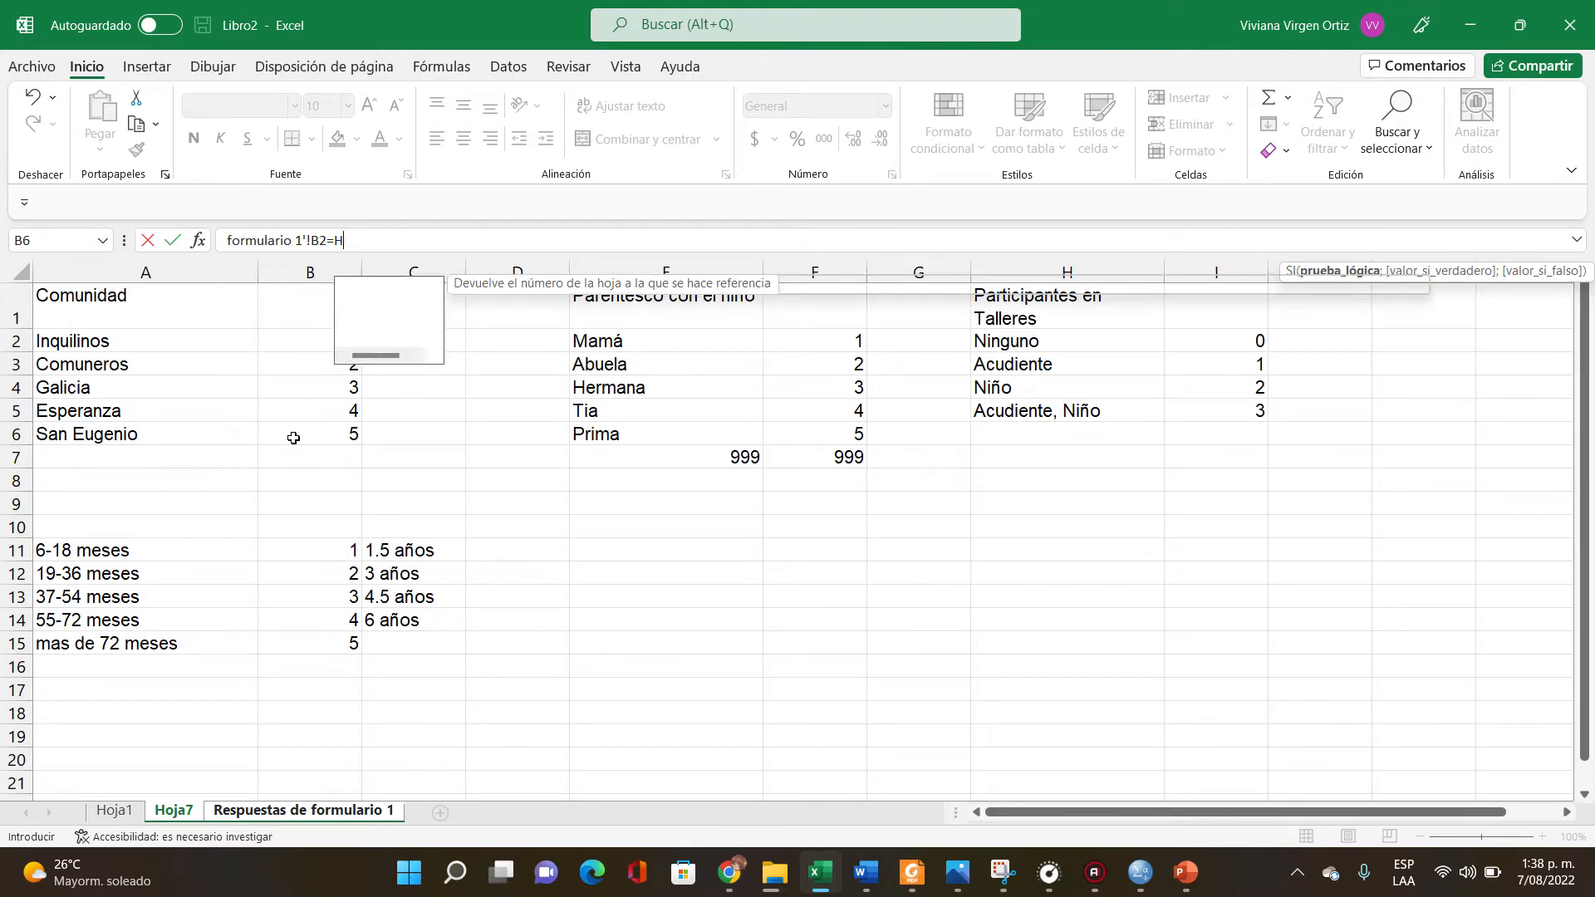
# Complete the fifth SI with San Eugenio in Hoja7!A6 as the test, Hoja7!B6 as the true value and 0 as the false value, closing all five functions
pyautogui.click(226, 436)
pyautogui.write(';')
pyautogui.click(278, 436)
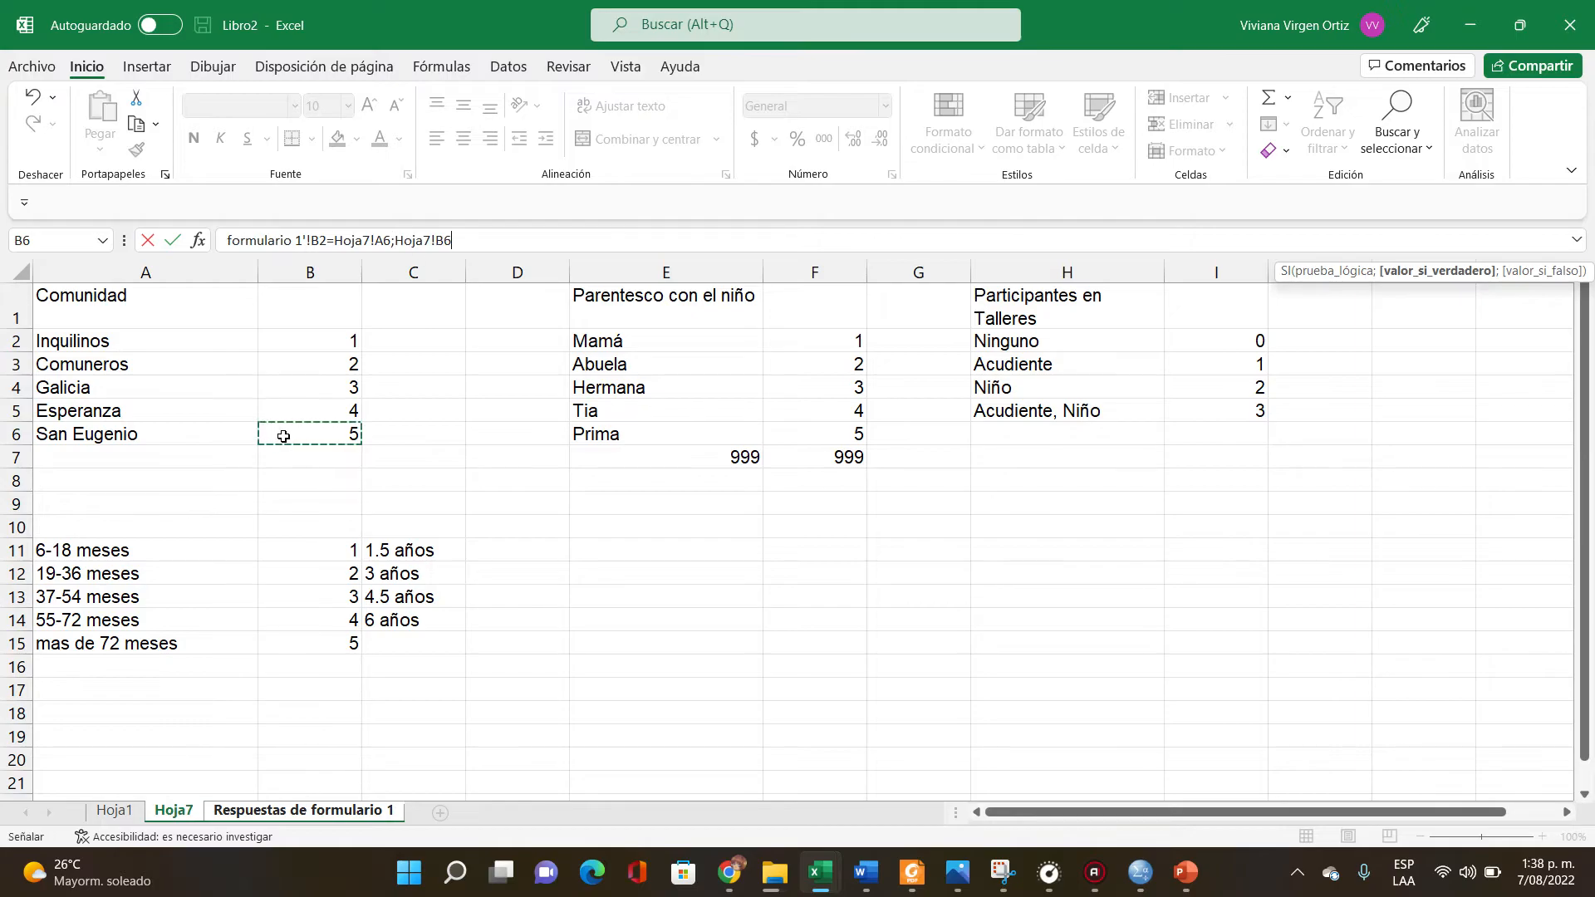
pyautogui.write(';0')
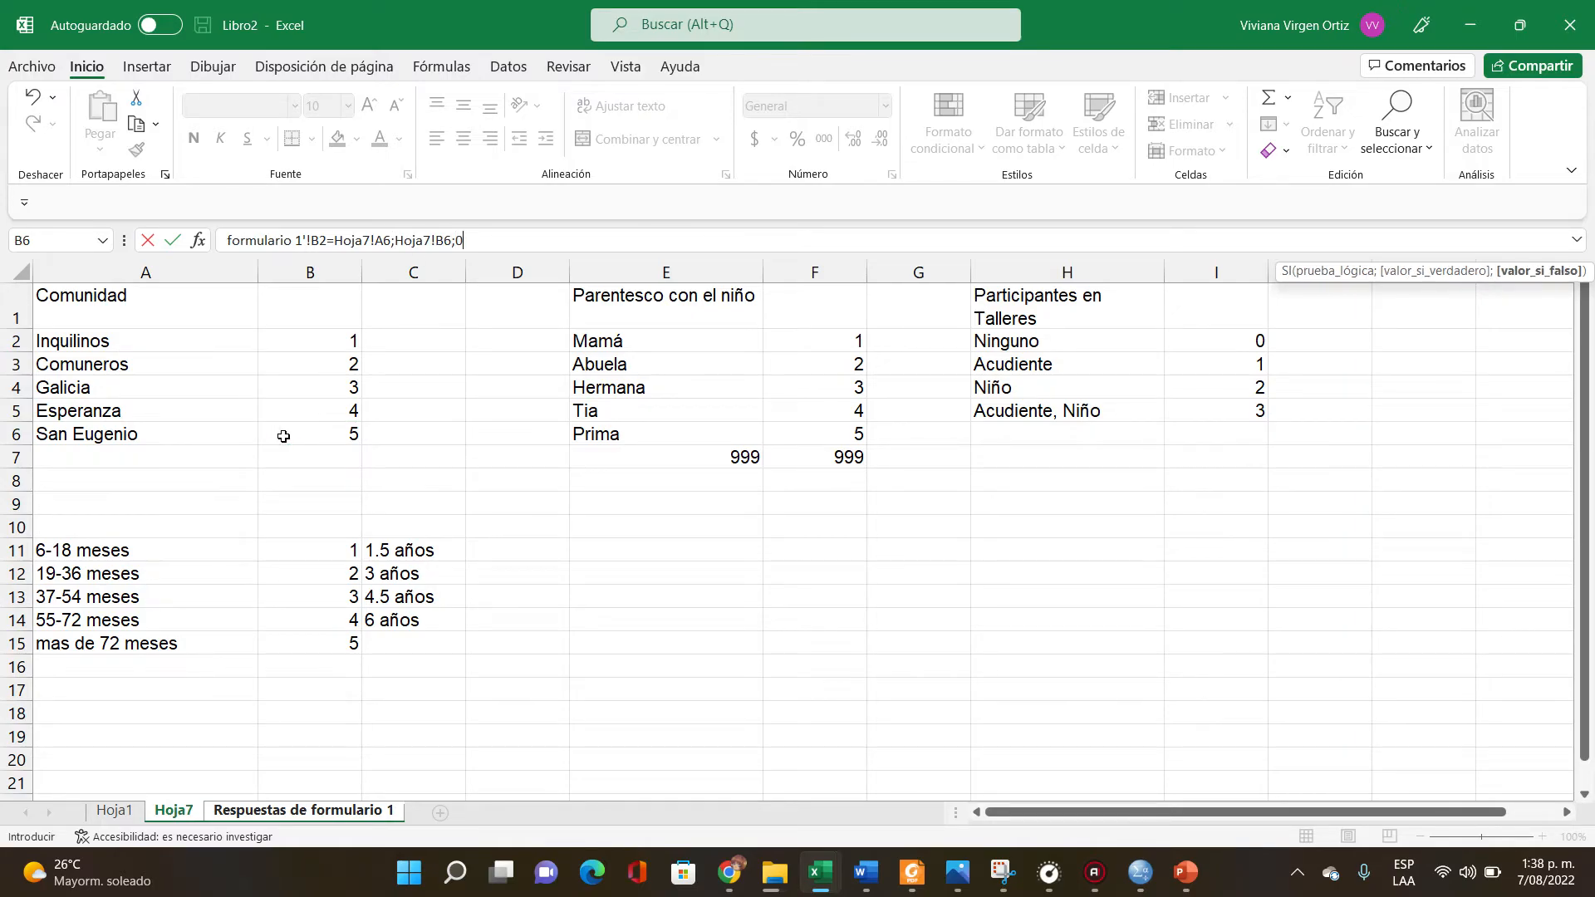
pyautogui.write(')))')
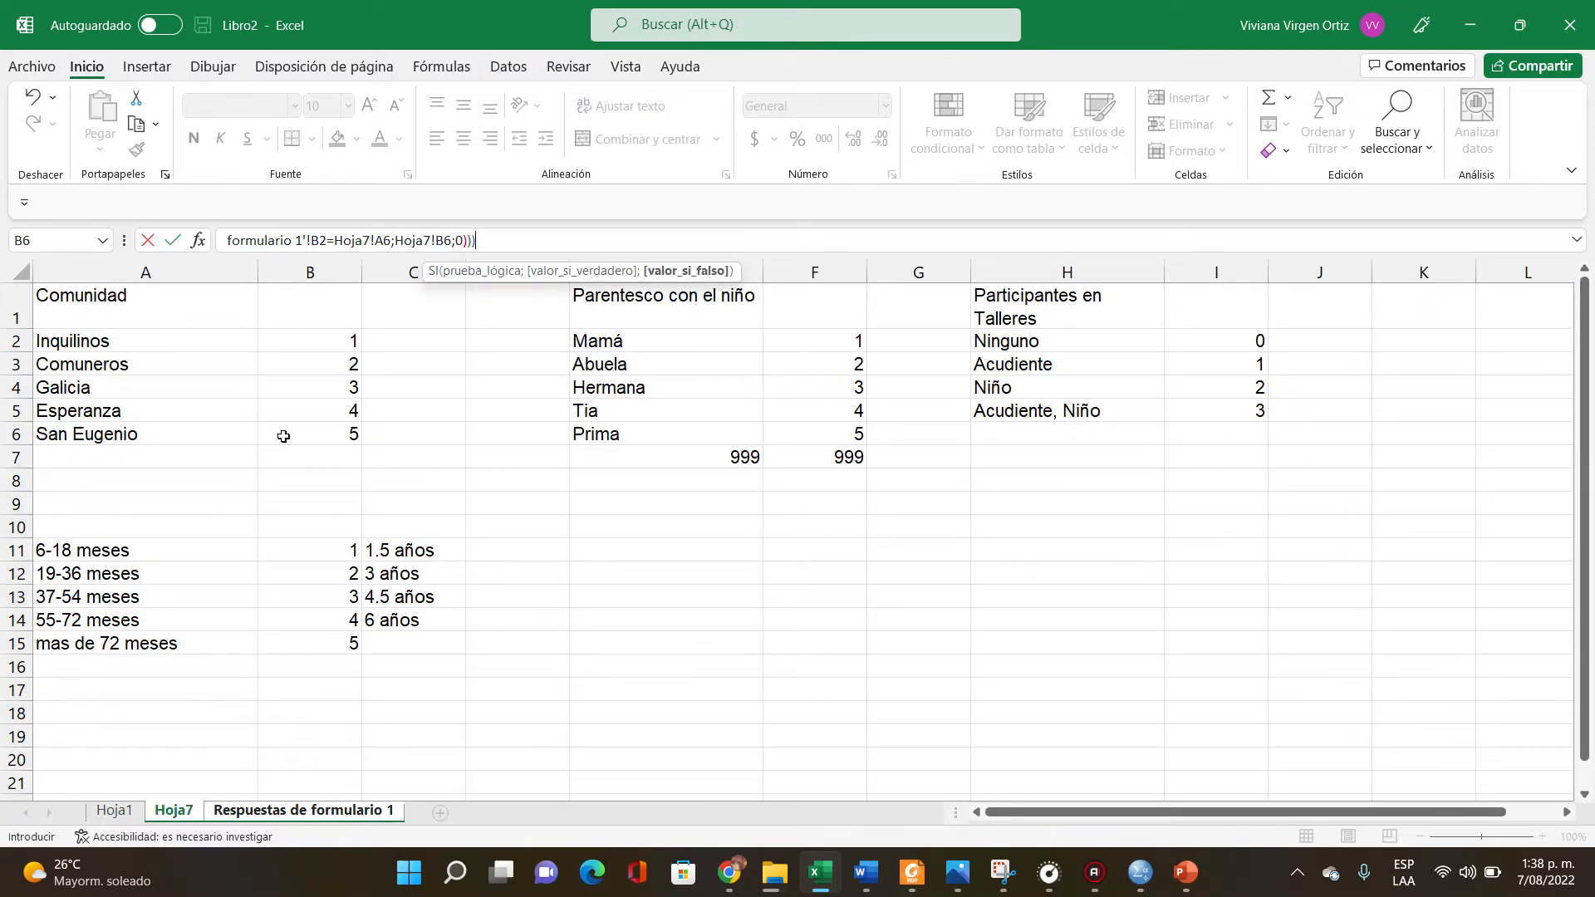
pyautogui.write('))')
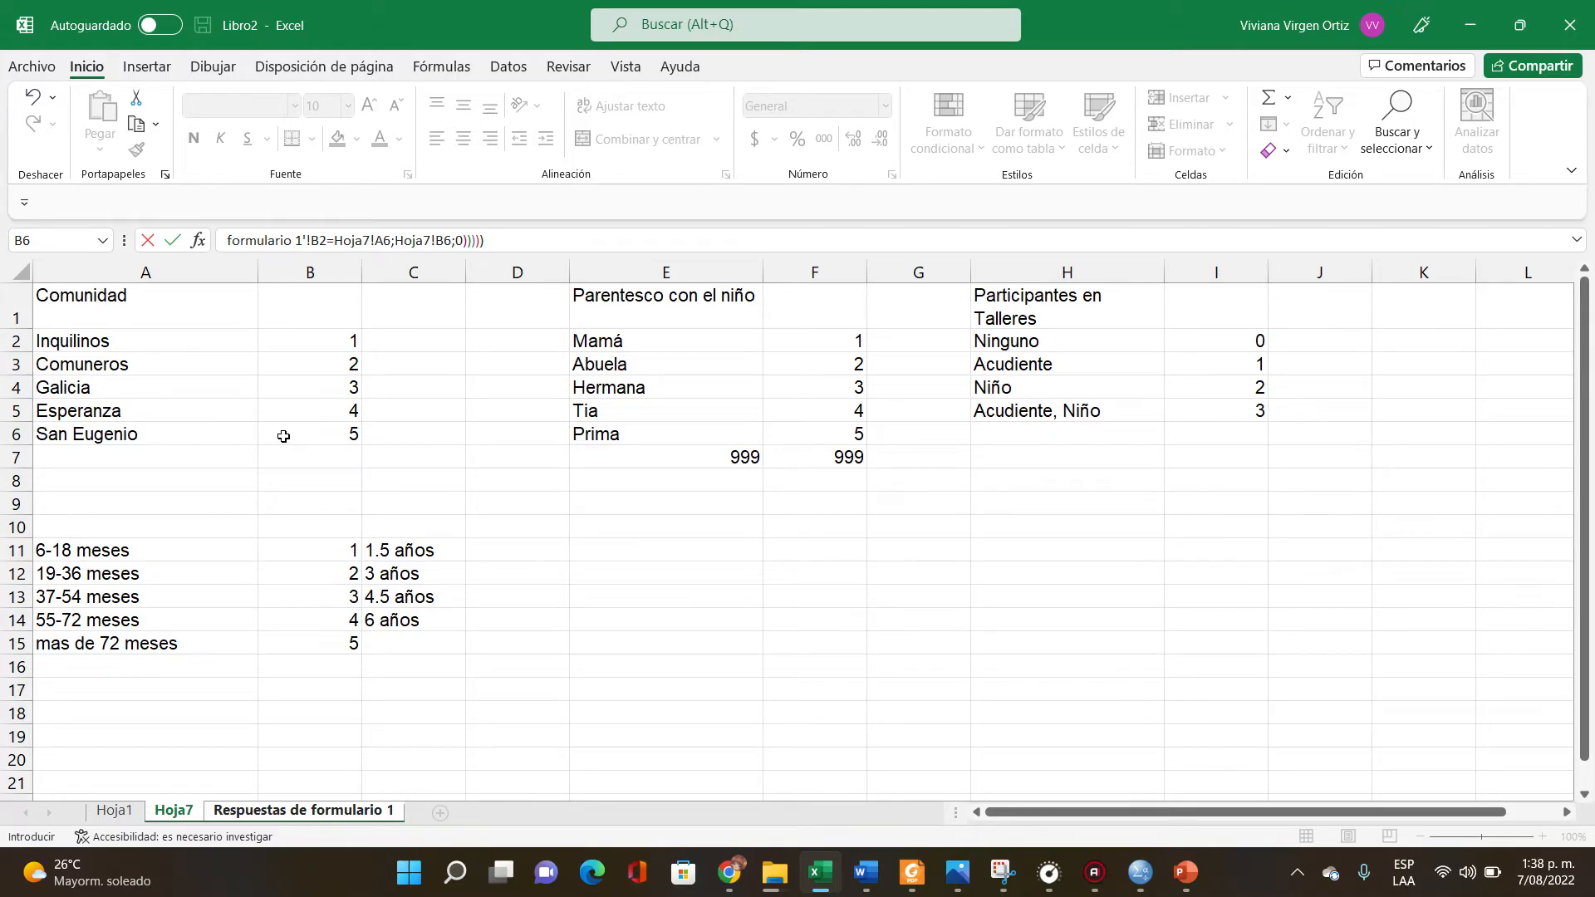
pyautogui.press('Return')
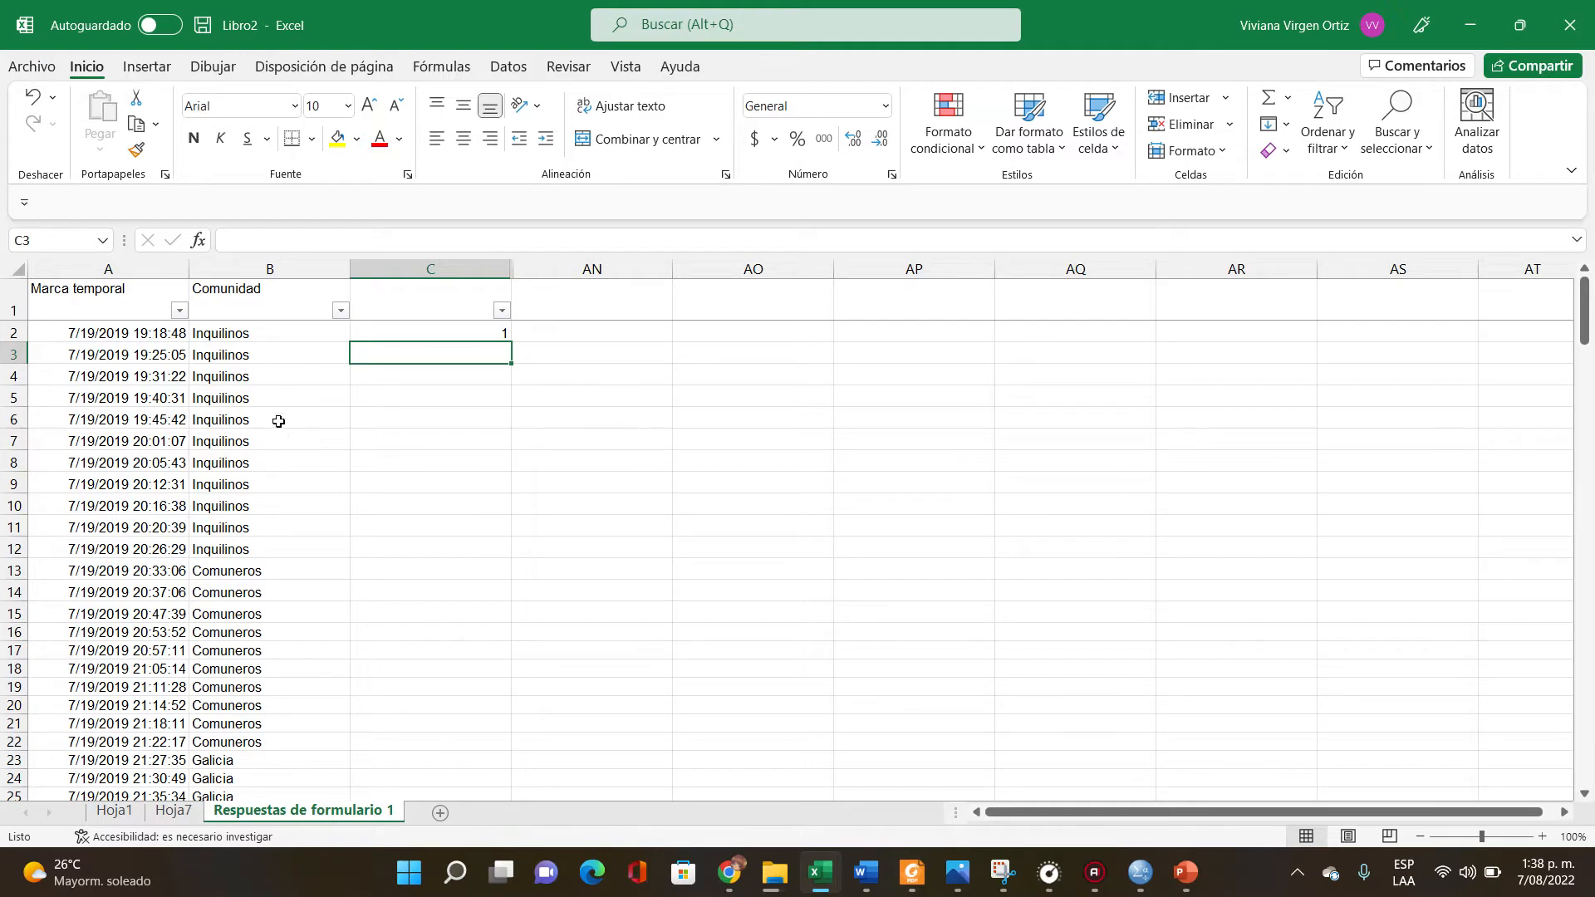
# Make the Galicia condition's lookup references in C2 absolute, as Hoja7!$A$4 and Hoja7!$B$4
pyautogui.click(463, 332)
pyautogui.click(1574, 239)
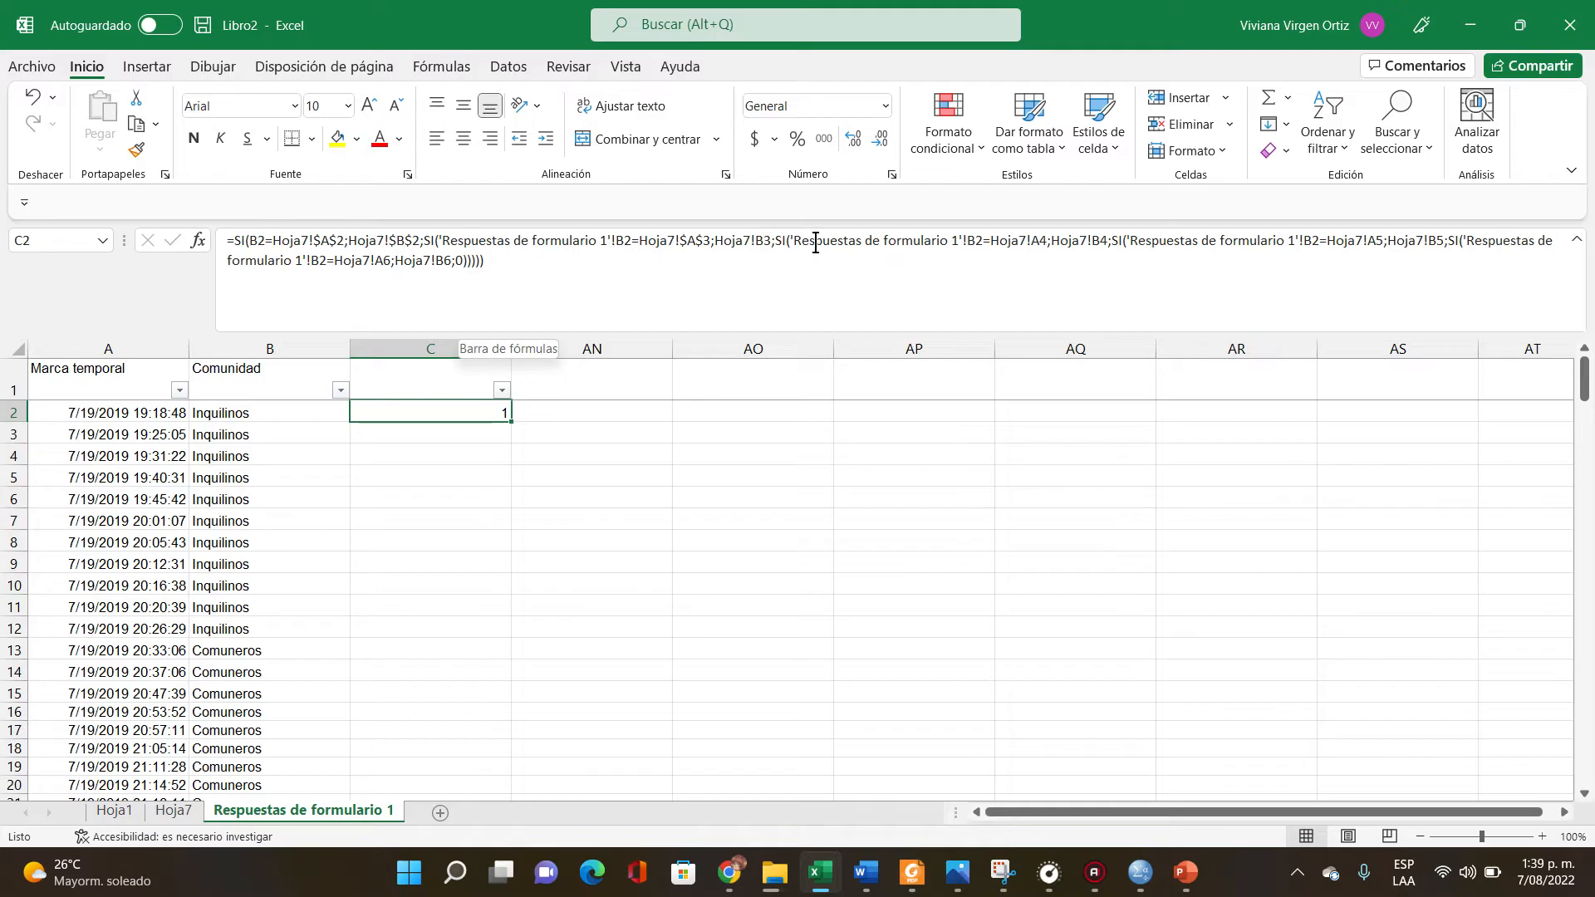
pyautogui.click(1043, 240)
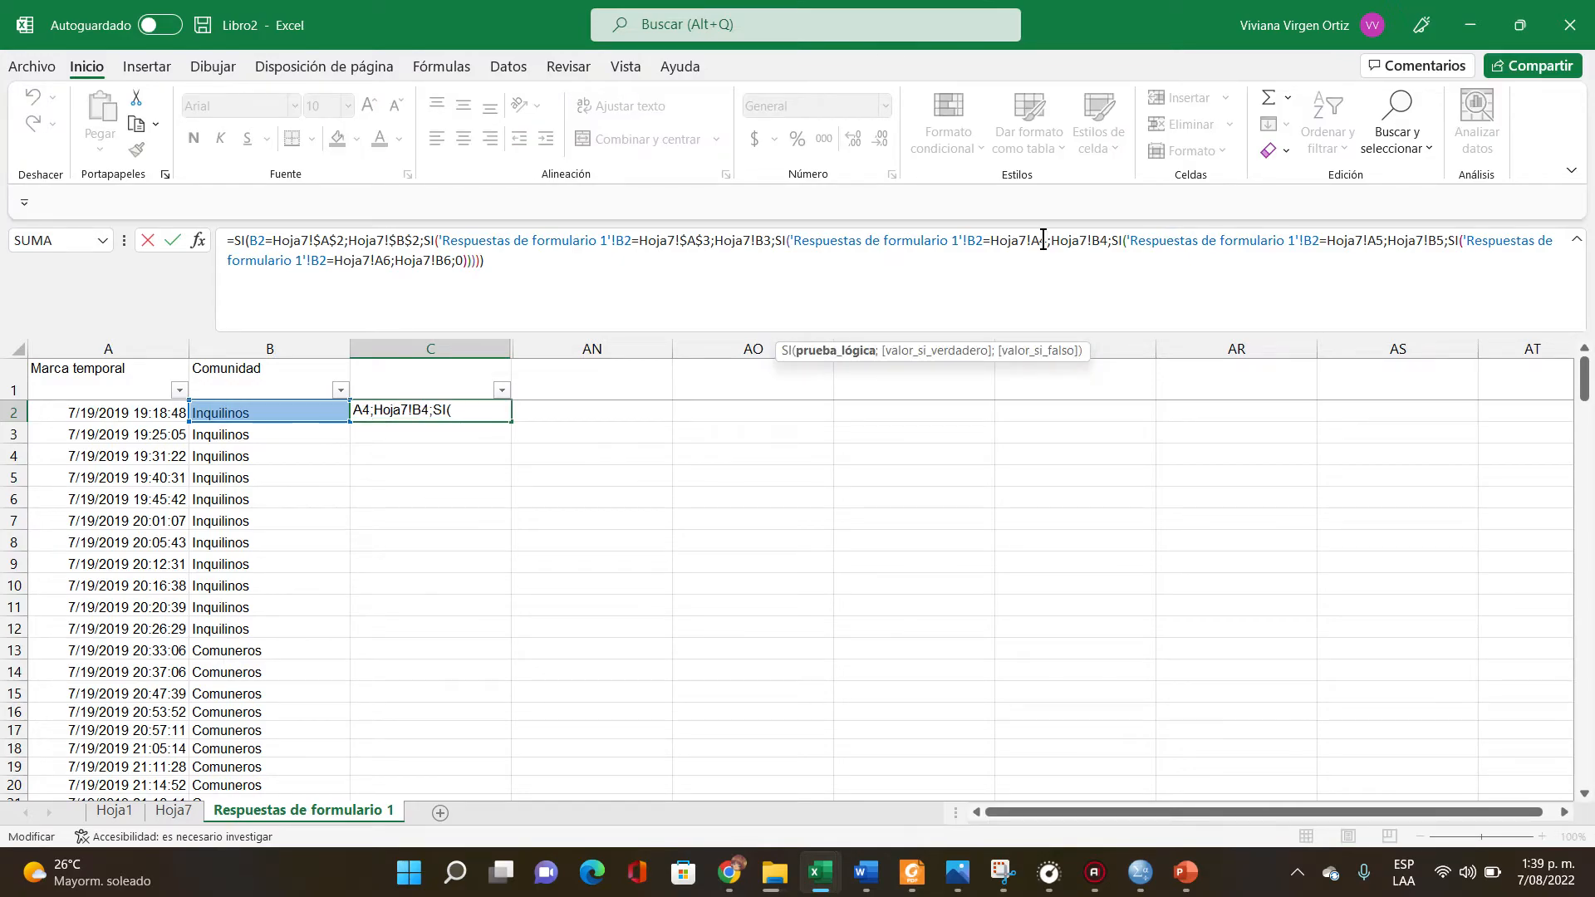
pyautogui.press('F4')
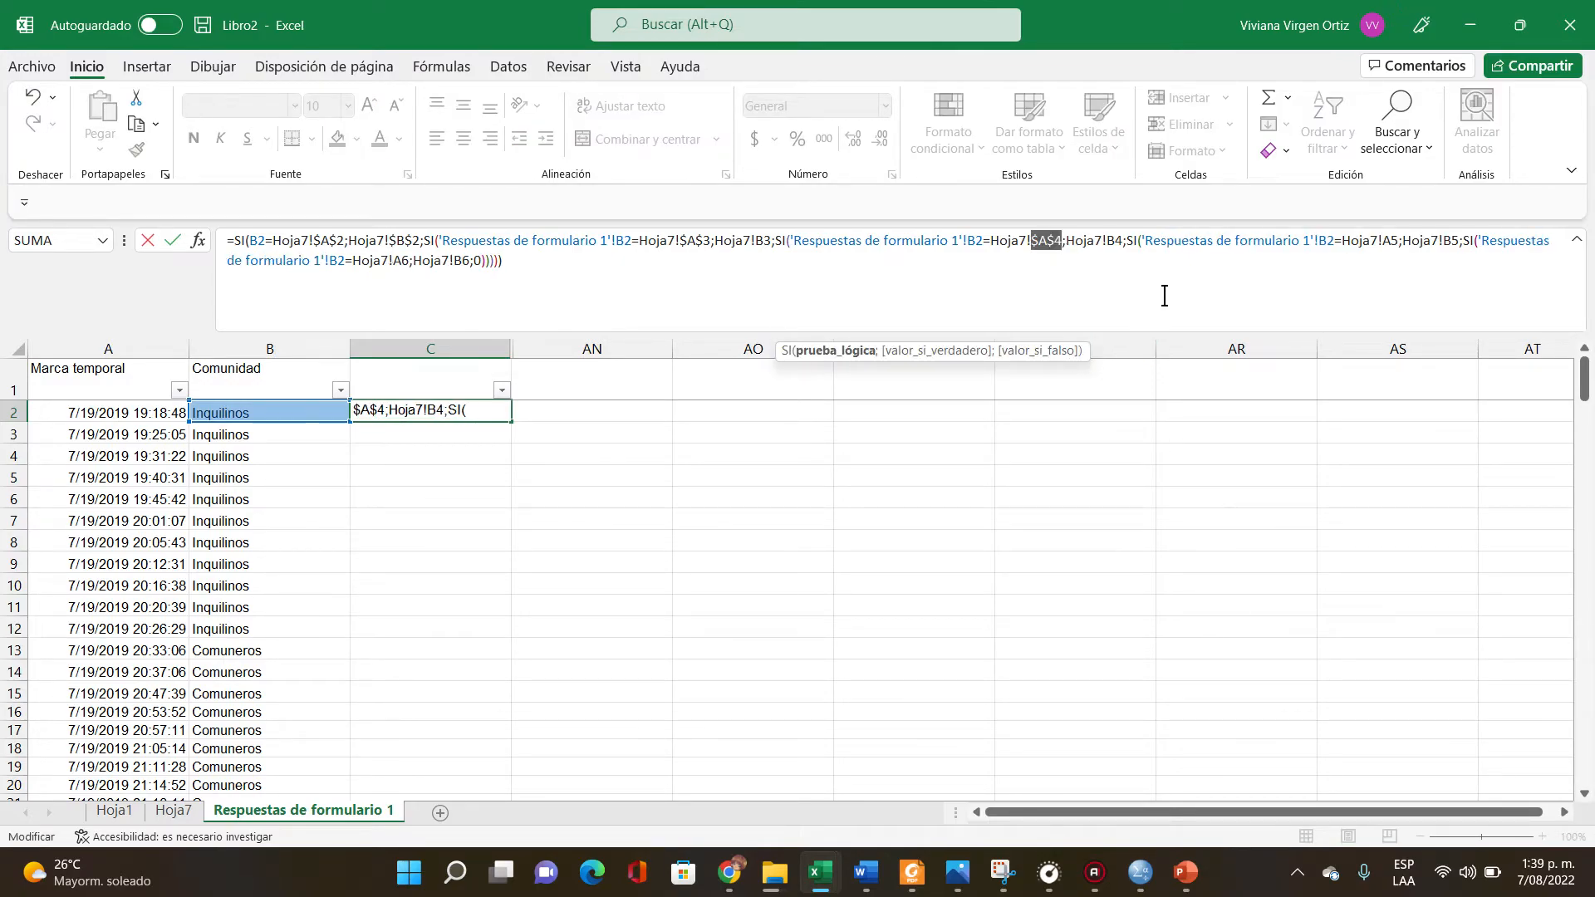
pyautogui.click(1121, 240)
pyautogui.press('F4')
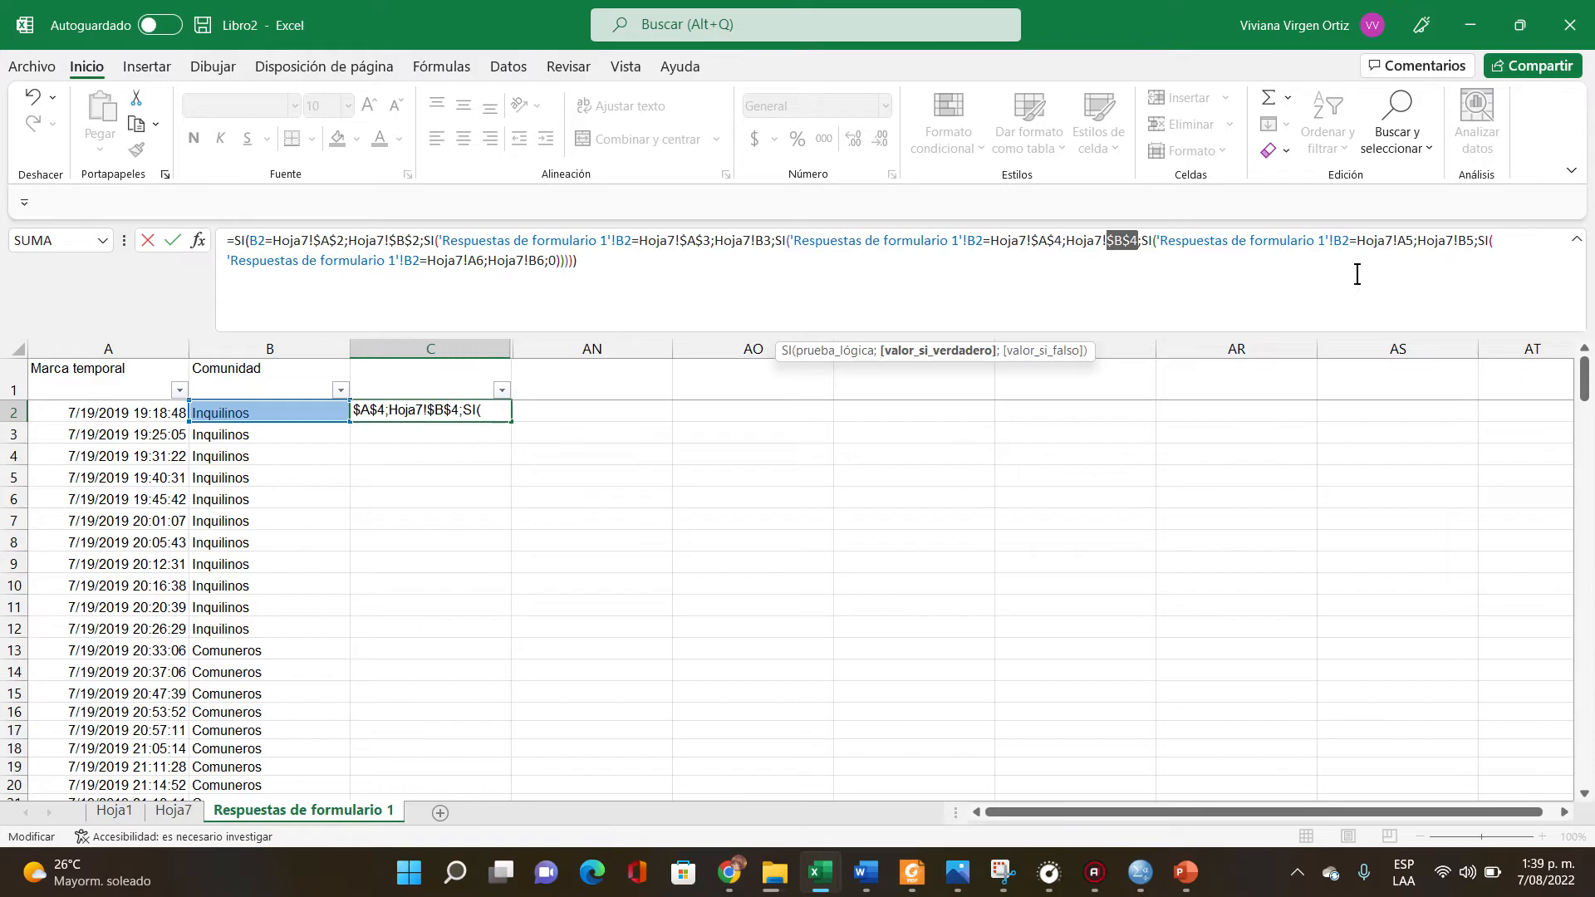
# Make the Esperanza condition's lookup references absolute, as Hoja7!$A$5 and Hoja7!$B$5
pyautogui.click(1414, 240)
pyautogui.press('F4')
pyautogui.click(1487, 241)
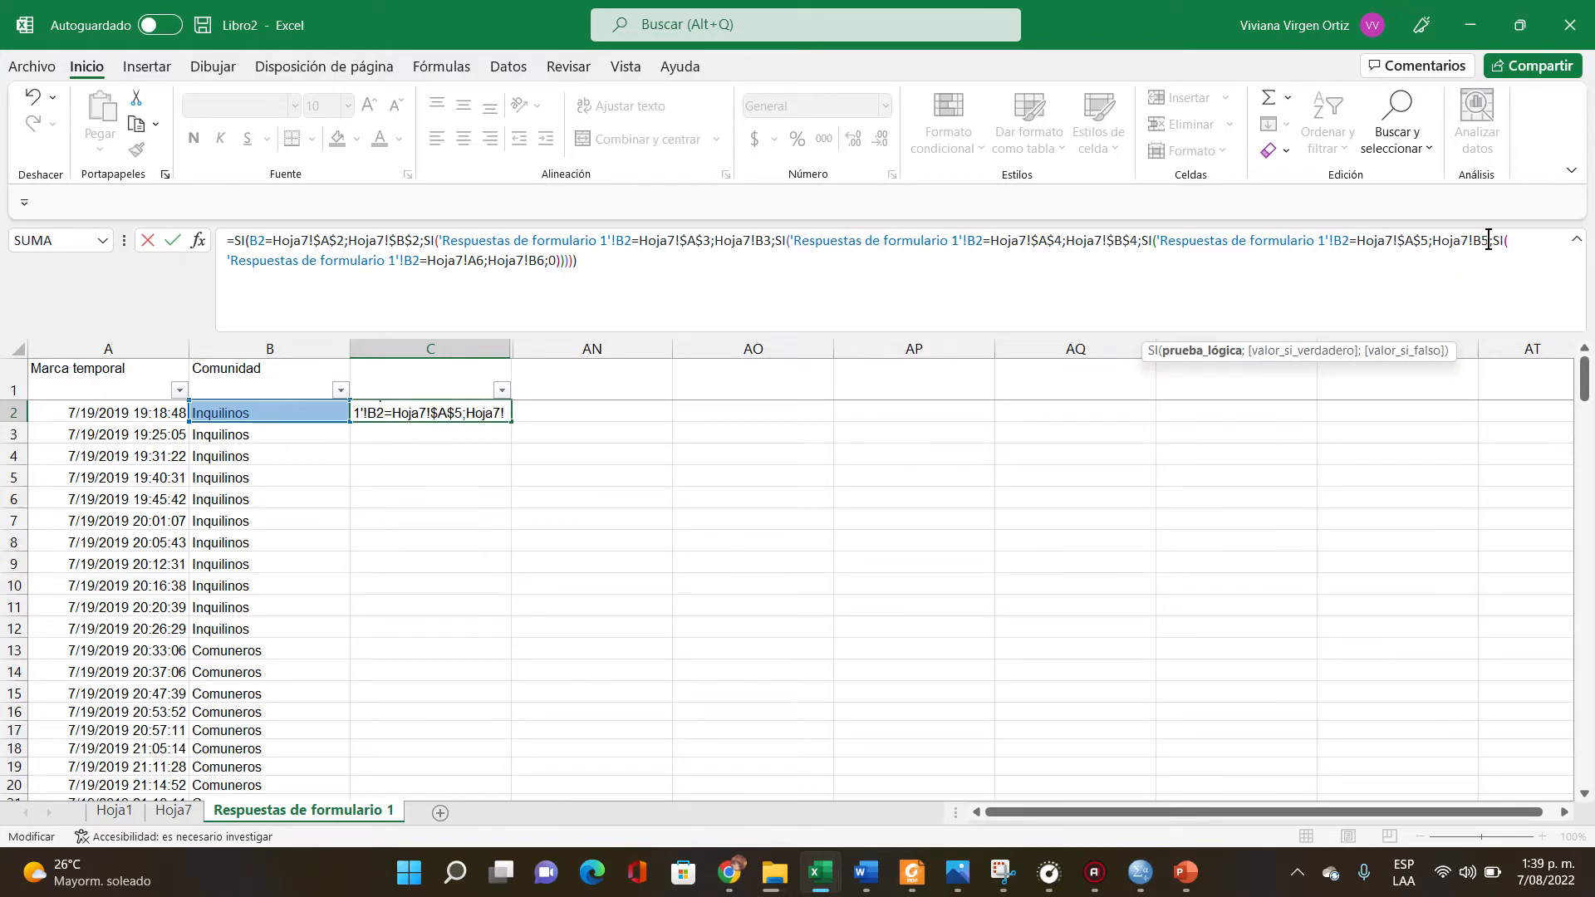
pyautogui.press('F4')
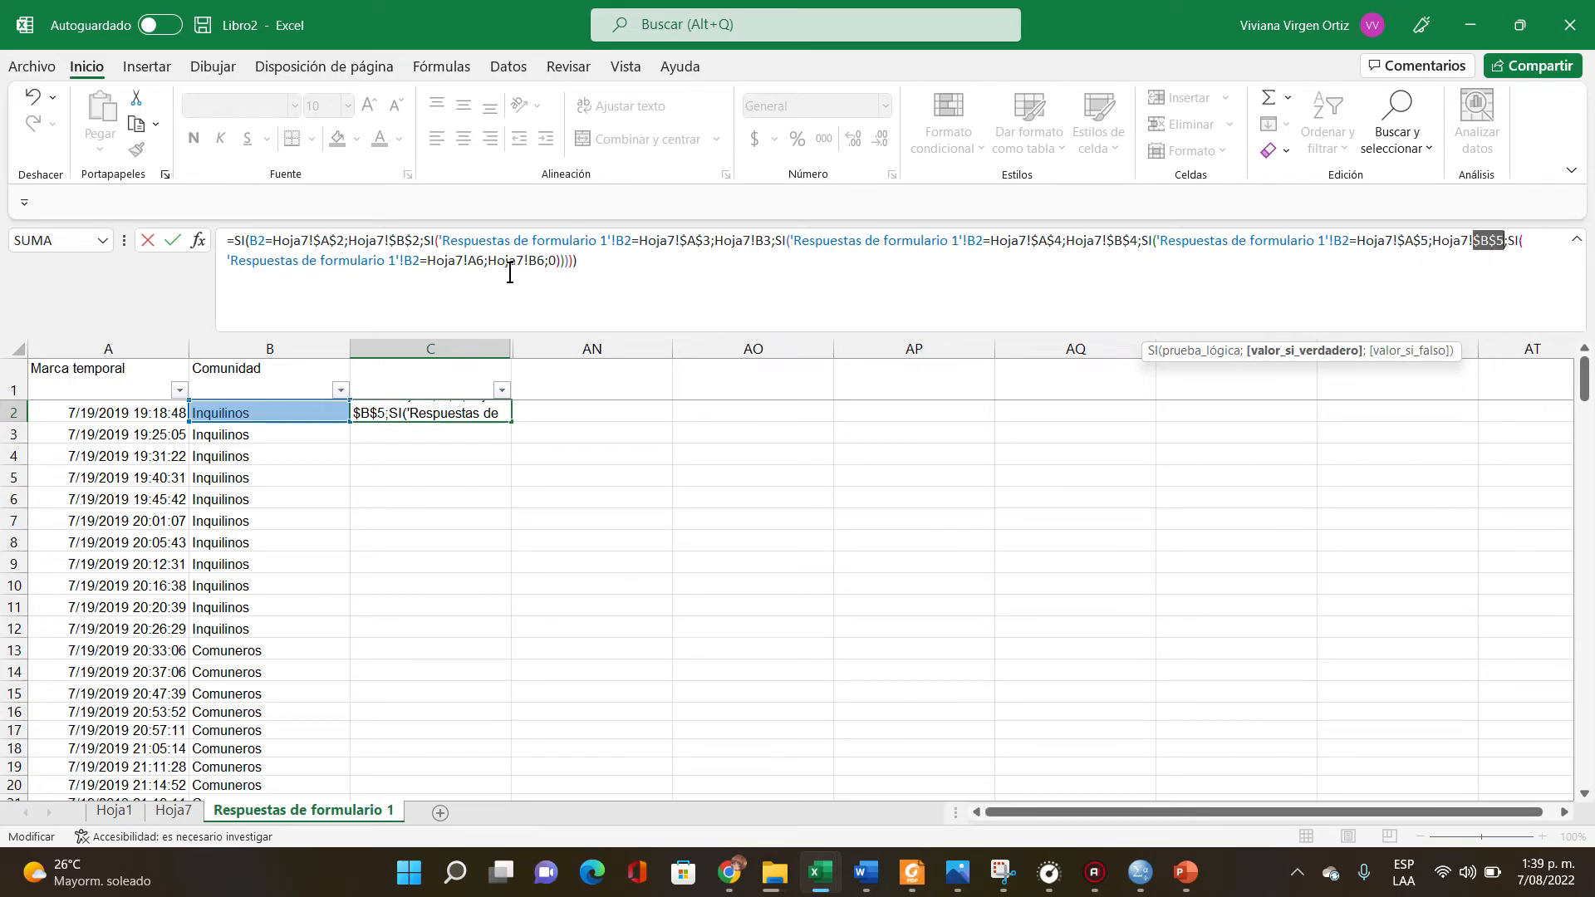
# Make the San Eugenio condition's lookup references absolute, as Hoja7!$A$6 and Hoja7!$B$6, and commit the formula
pyautogui.click(483, 260)
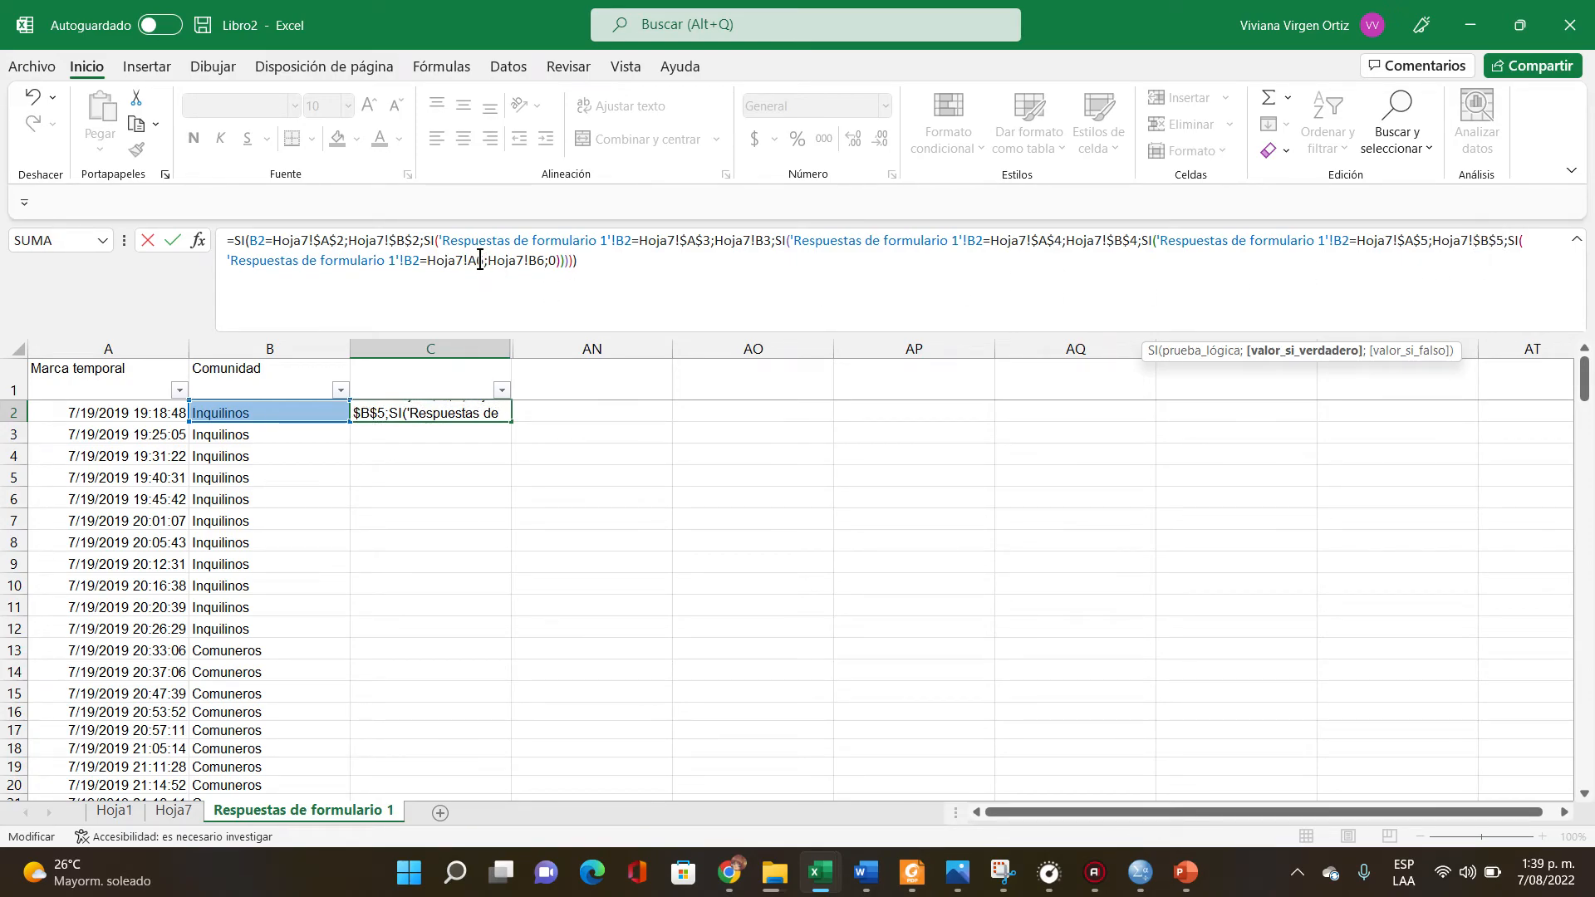
pyautogui.click(553, 261)
pyautogui.press('F4')
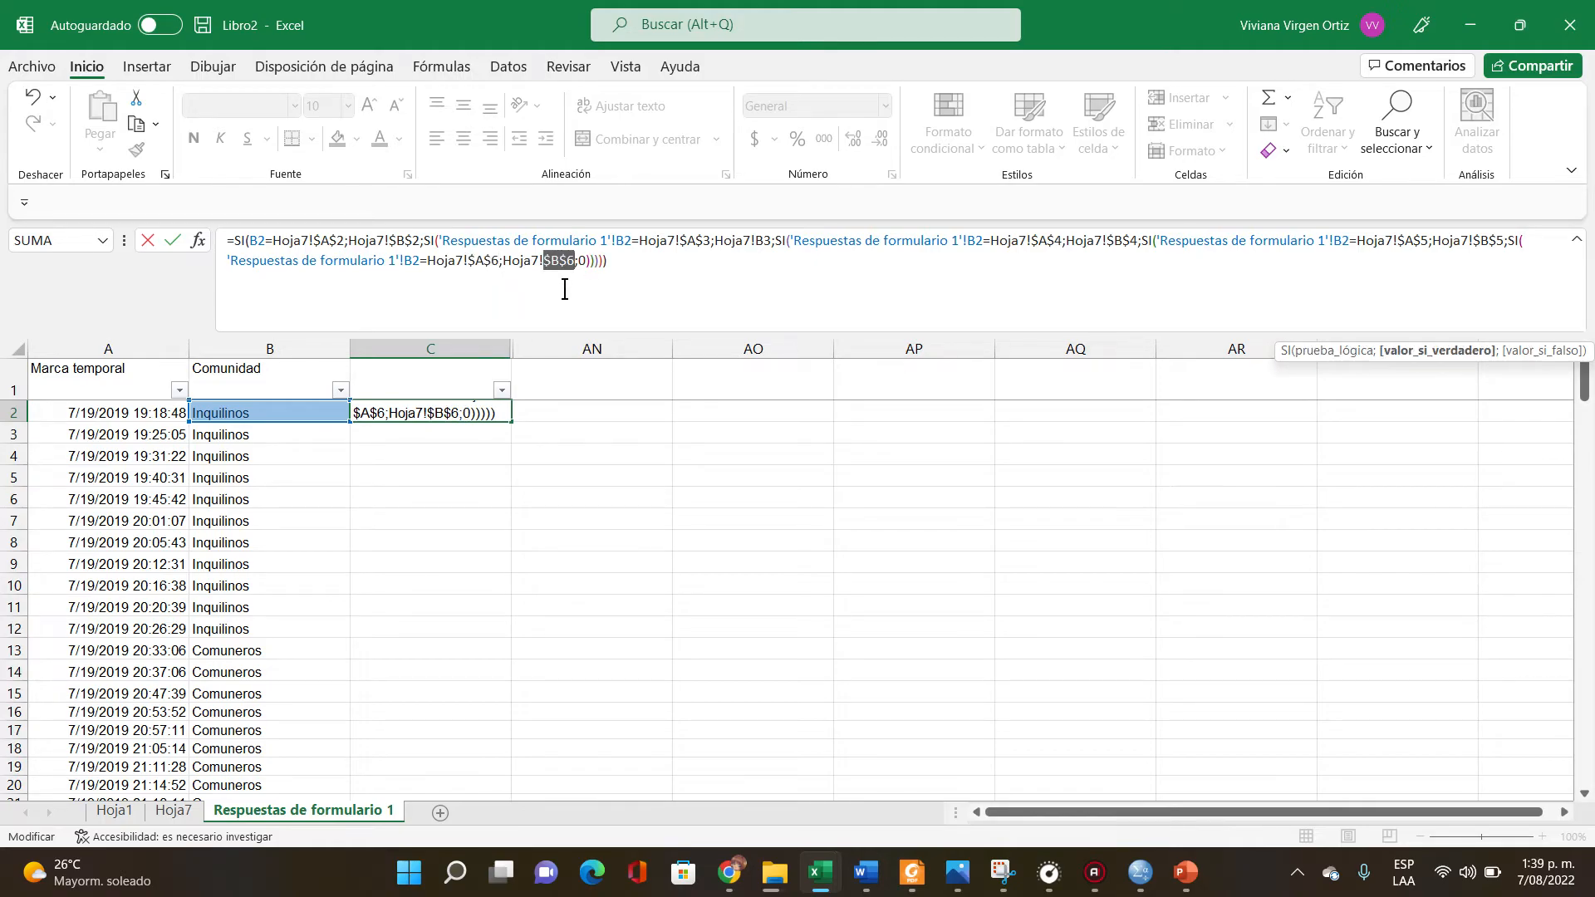
pyautogui.press('Return')
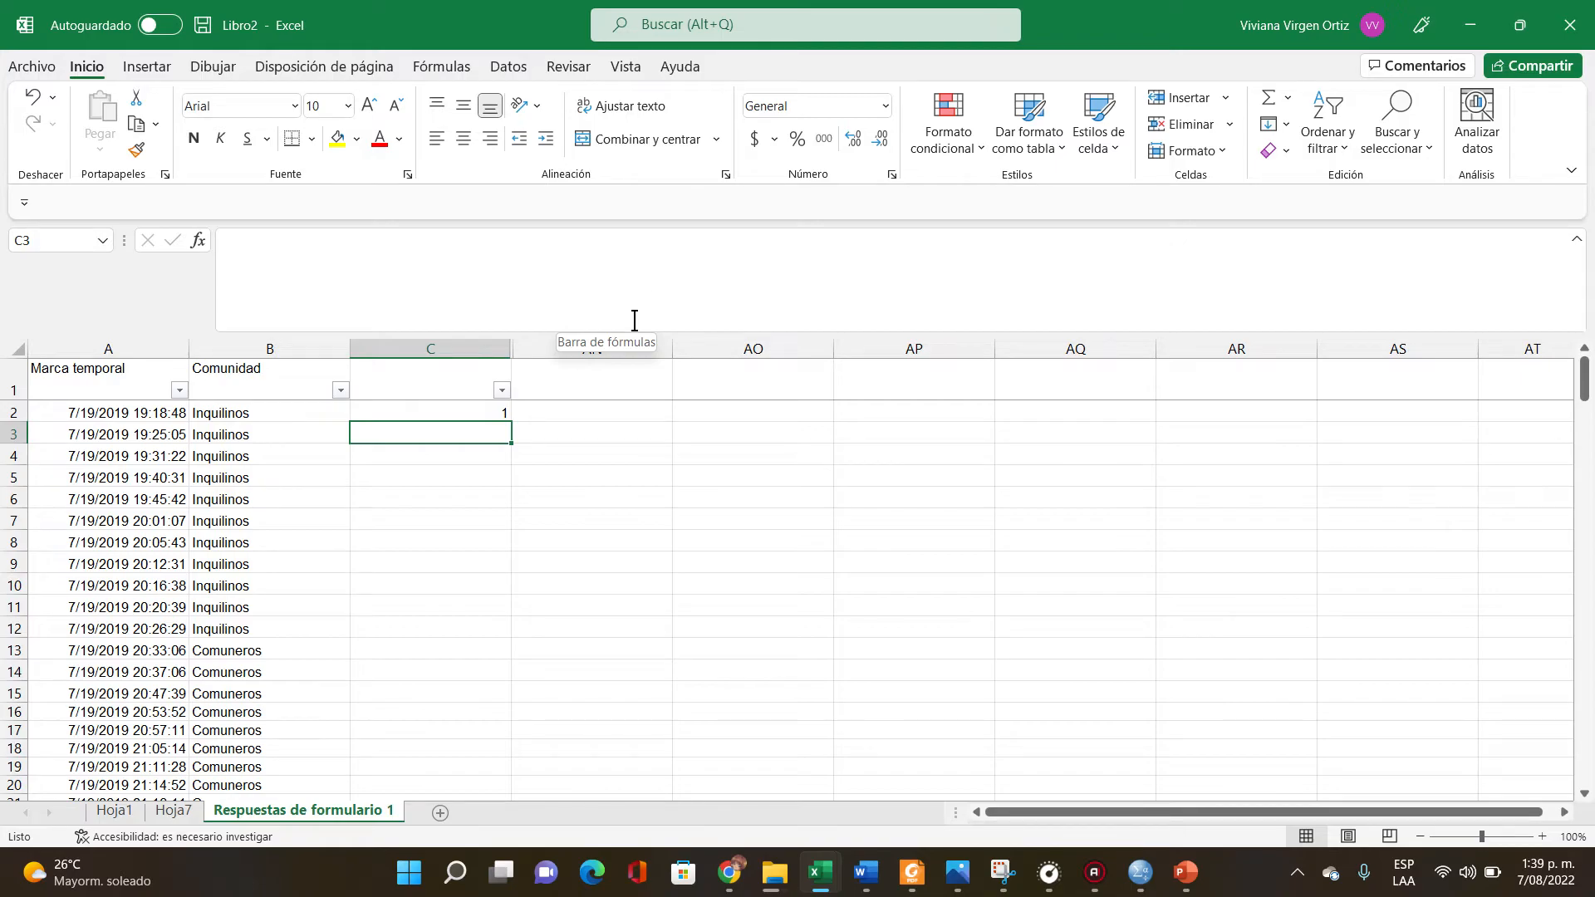
# Review the nested SI formula in C2 and fill it down column C for all responses
pyautogui.click(493, 411)
pyautogui.doubleClick(493, 410)
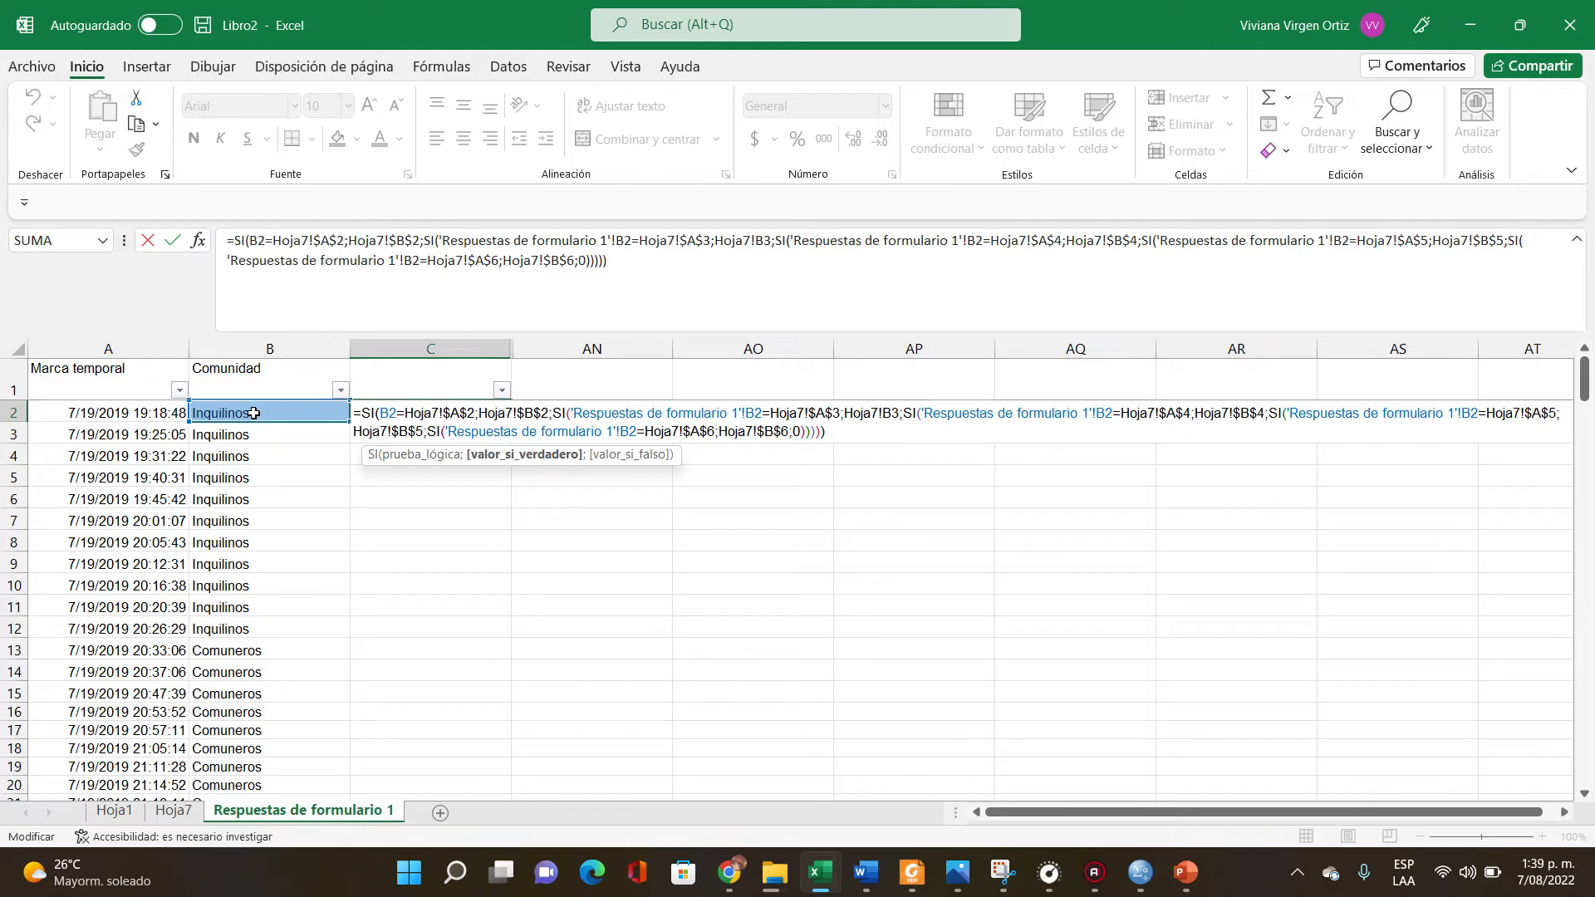
pyautogui.press('Return')
pyautogui.click(420, 410)
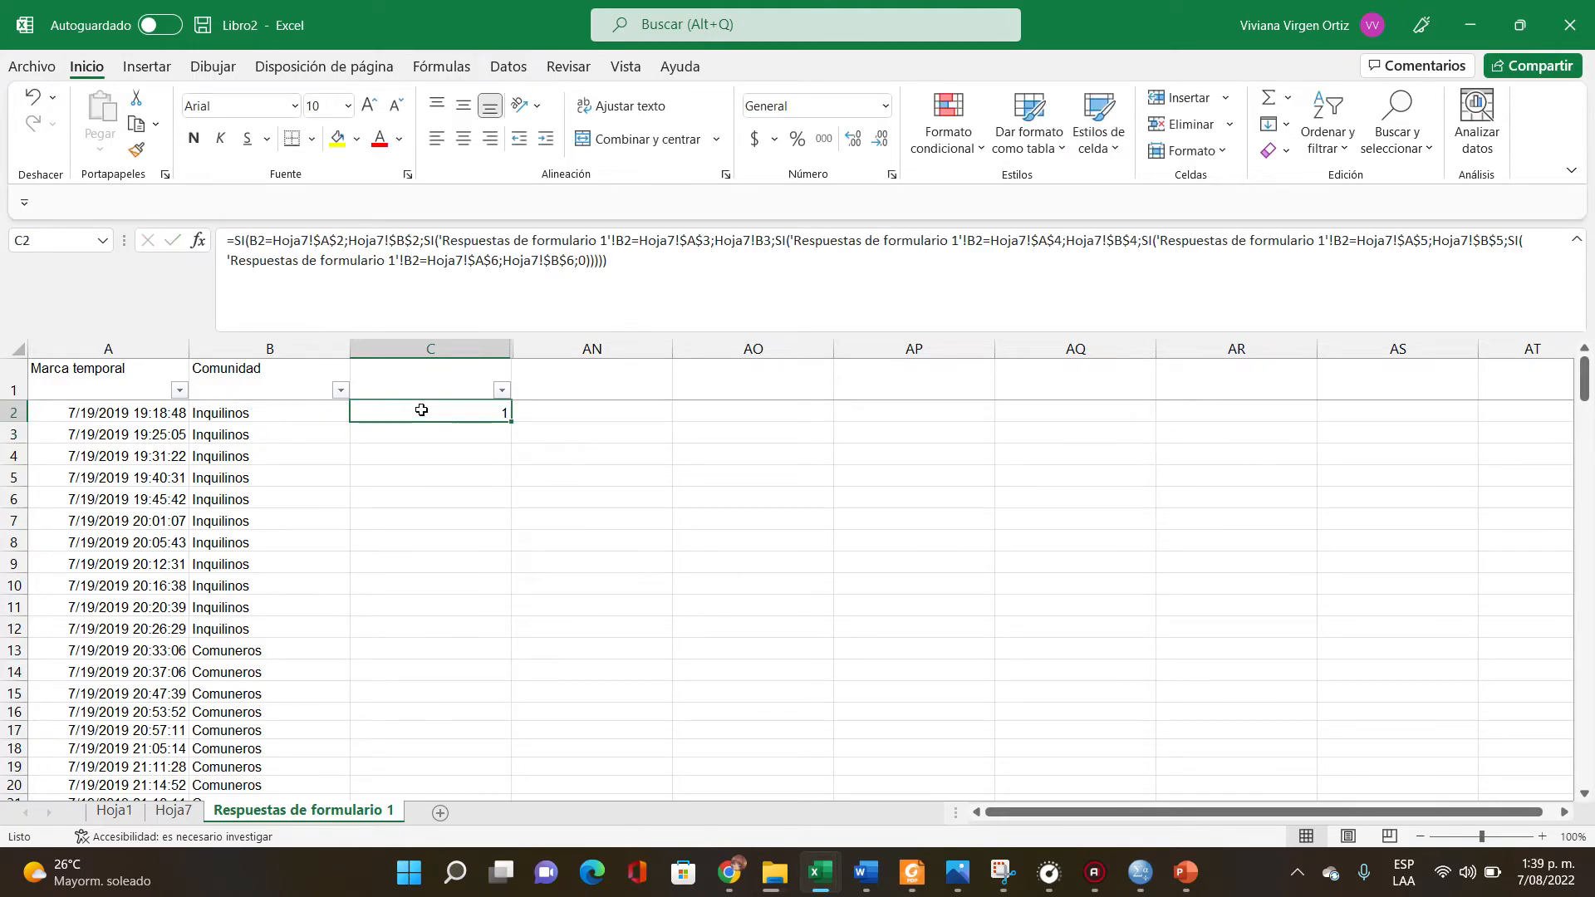
pyautogui.doubleClick(513, 423)
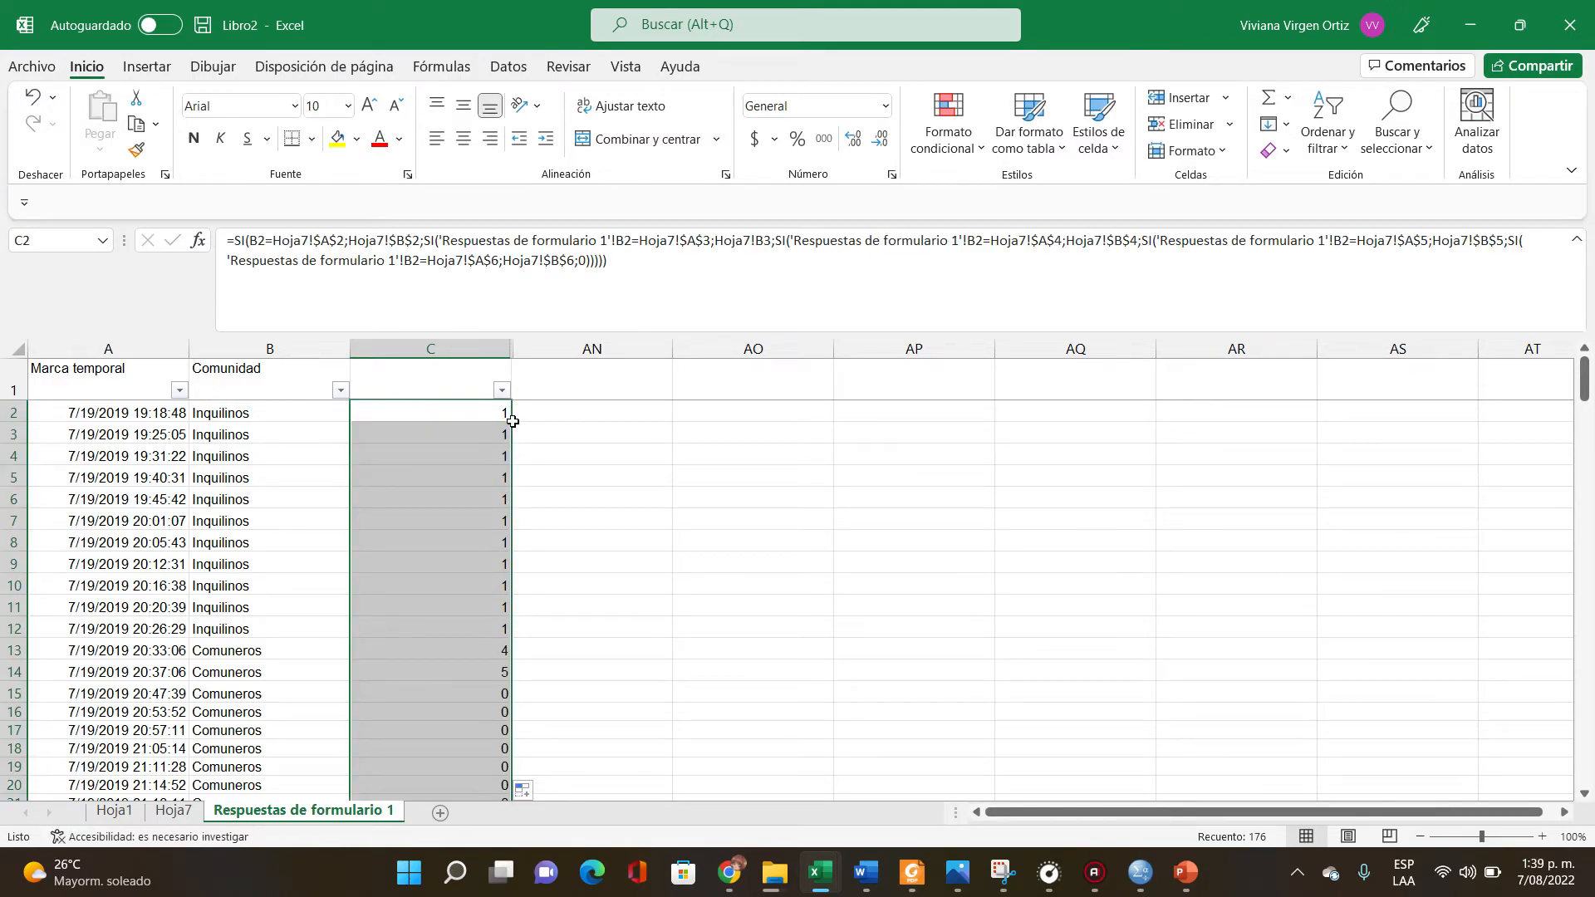
# Compare the codes in column C for the Comuneros rows with the Comunidad code table on Hoja7
pyautogui.click(481, 421)
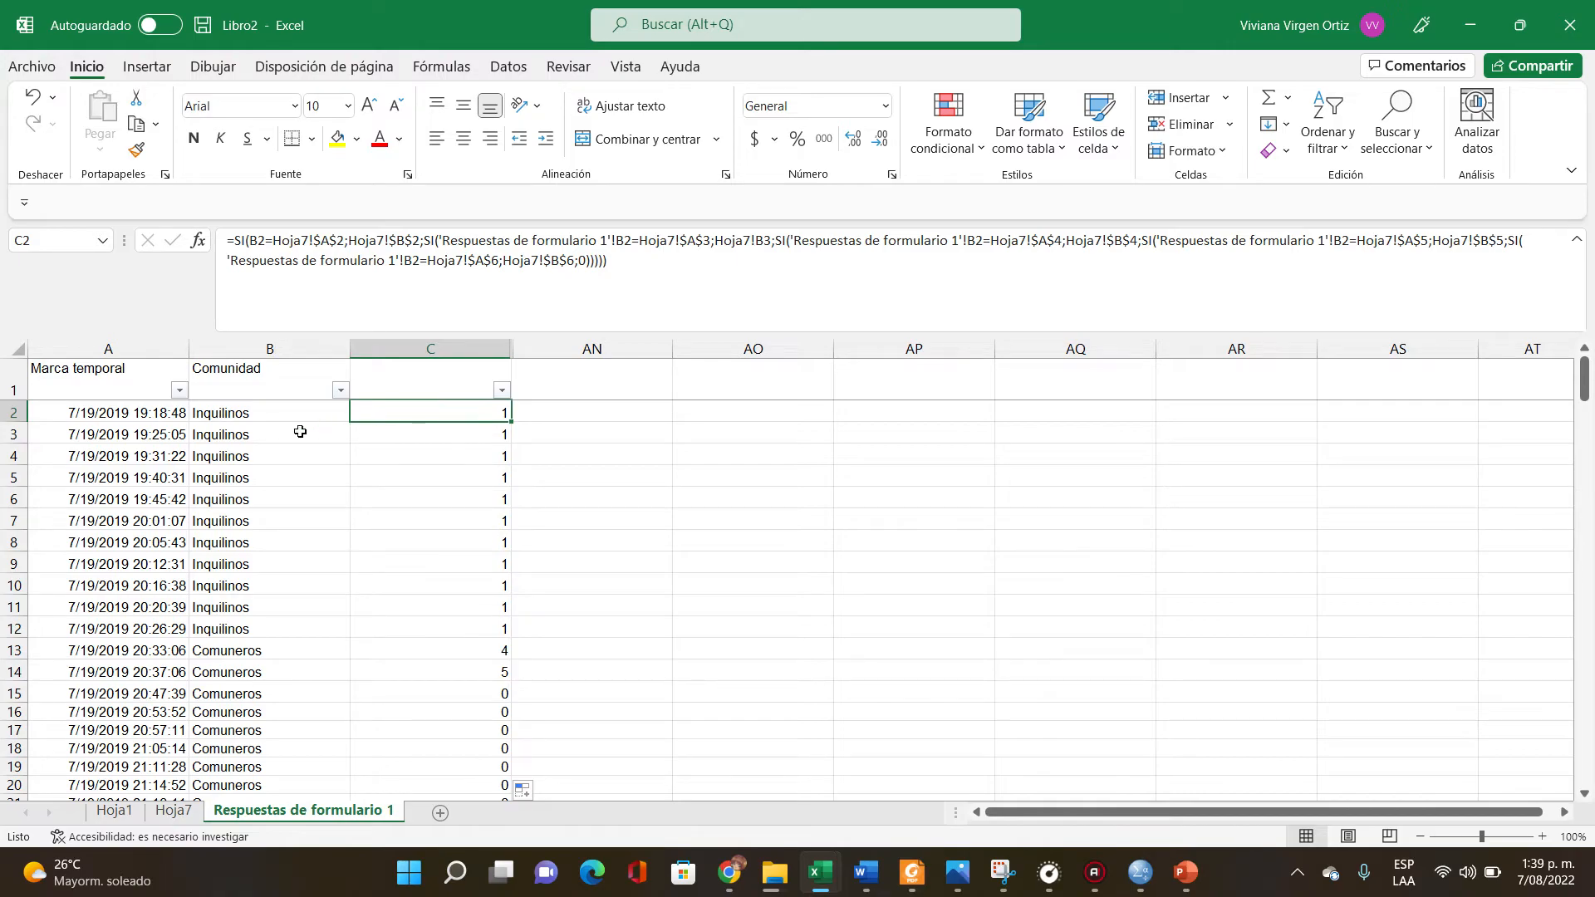
pyautogui.click(183, 815)
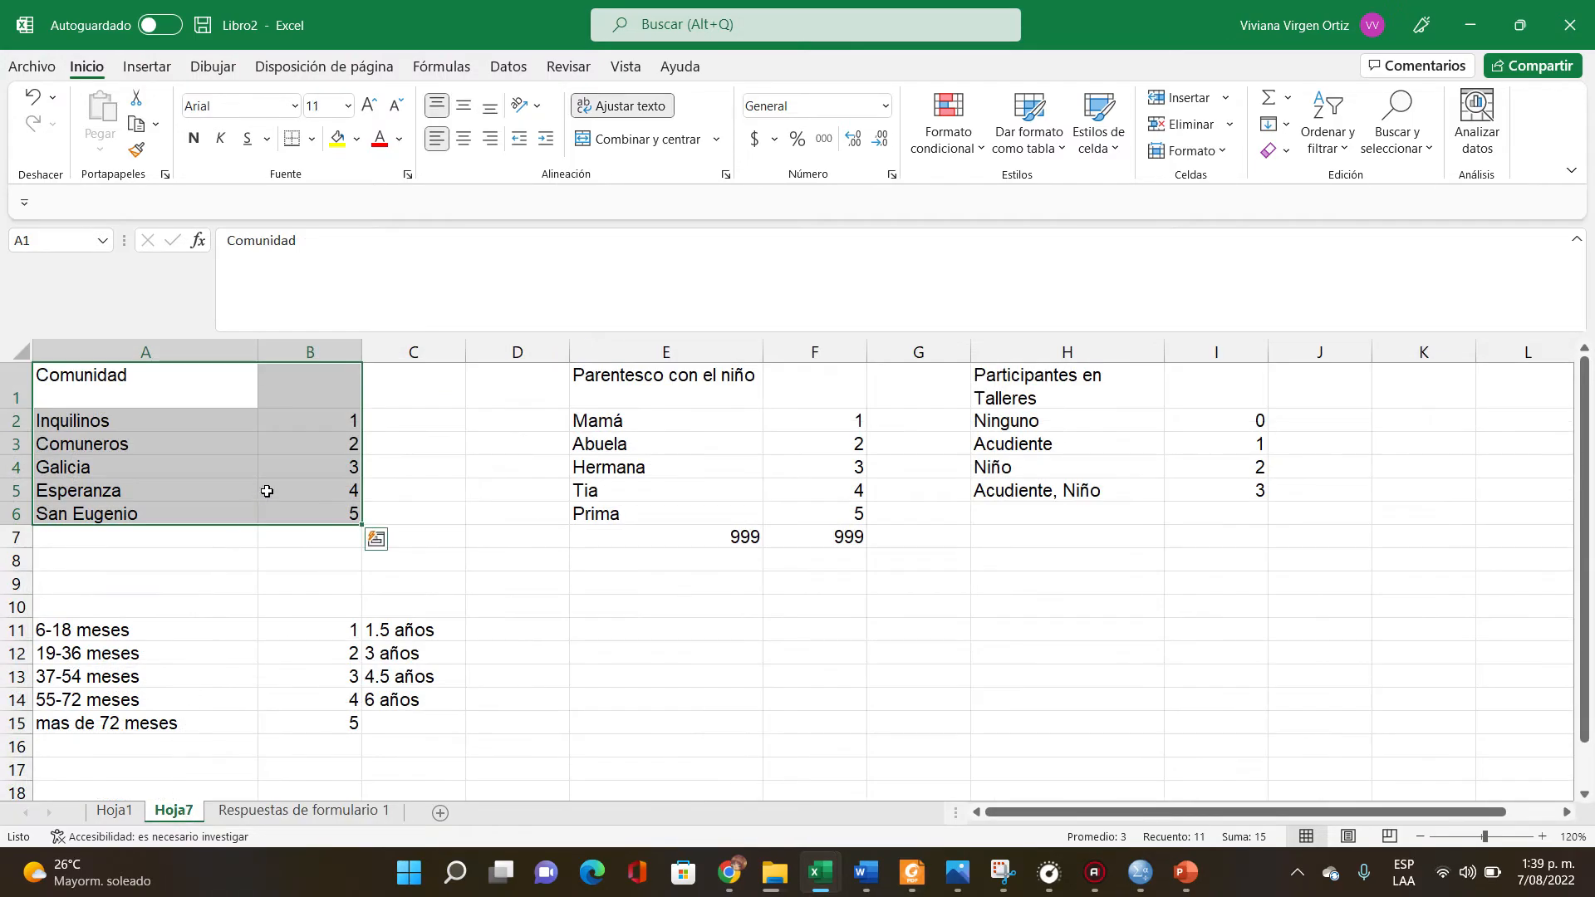
pyautogui.click(303, 810)
pyautogui.click(240, 649)
pyautogui.click(469, 647)
pyautogui.click(172, 811)
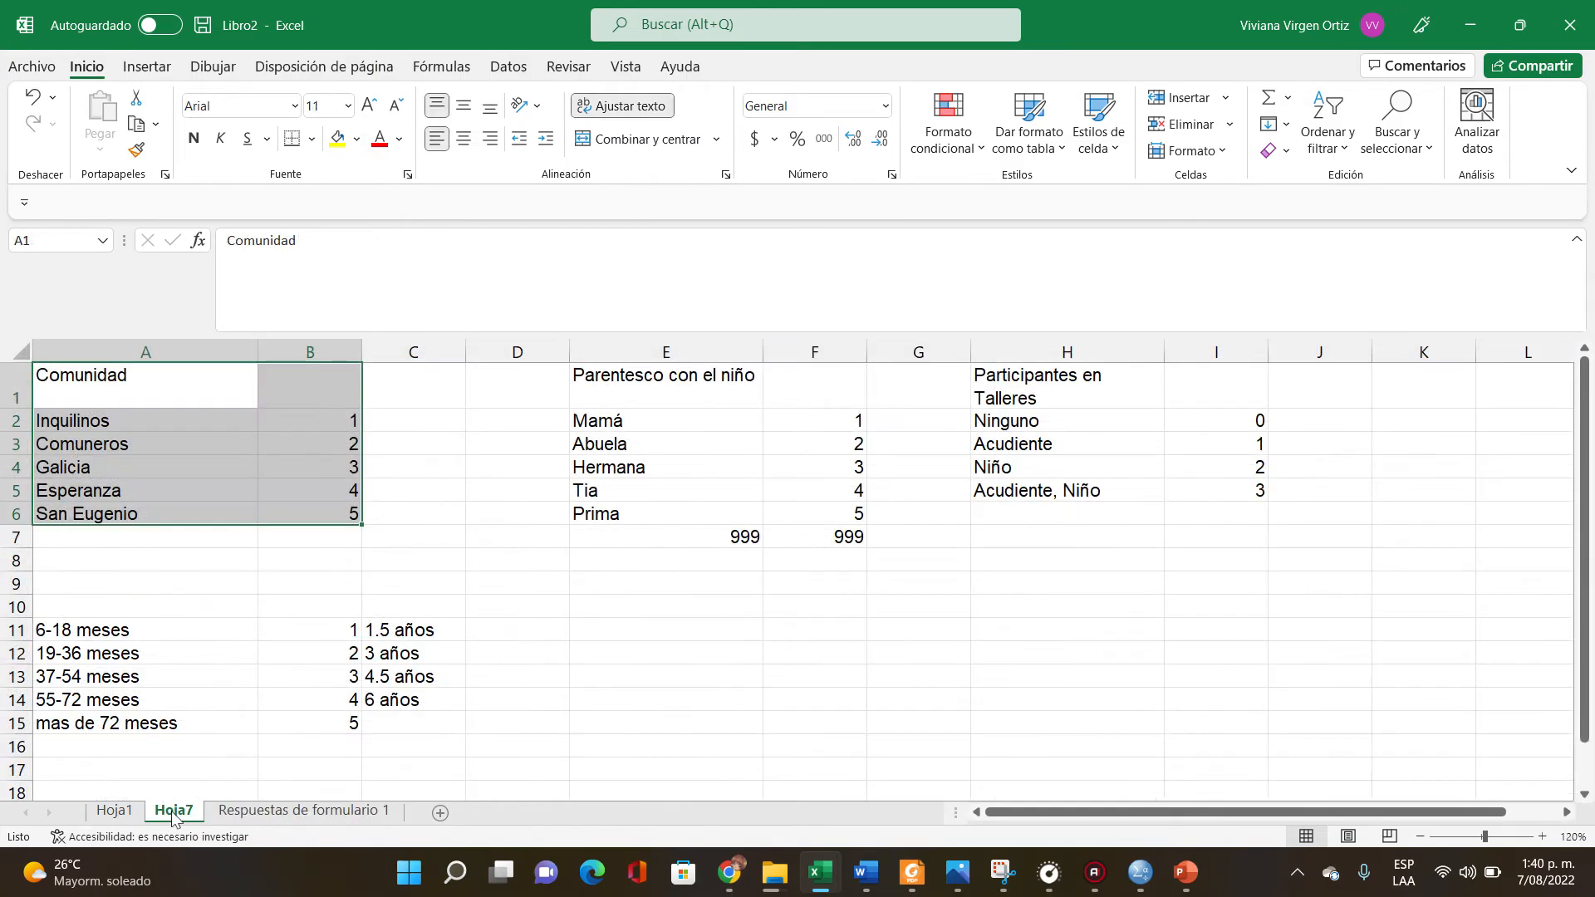
pyautogui.click(275, 442)
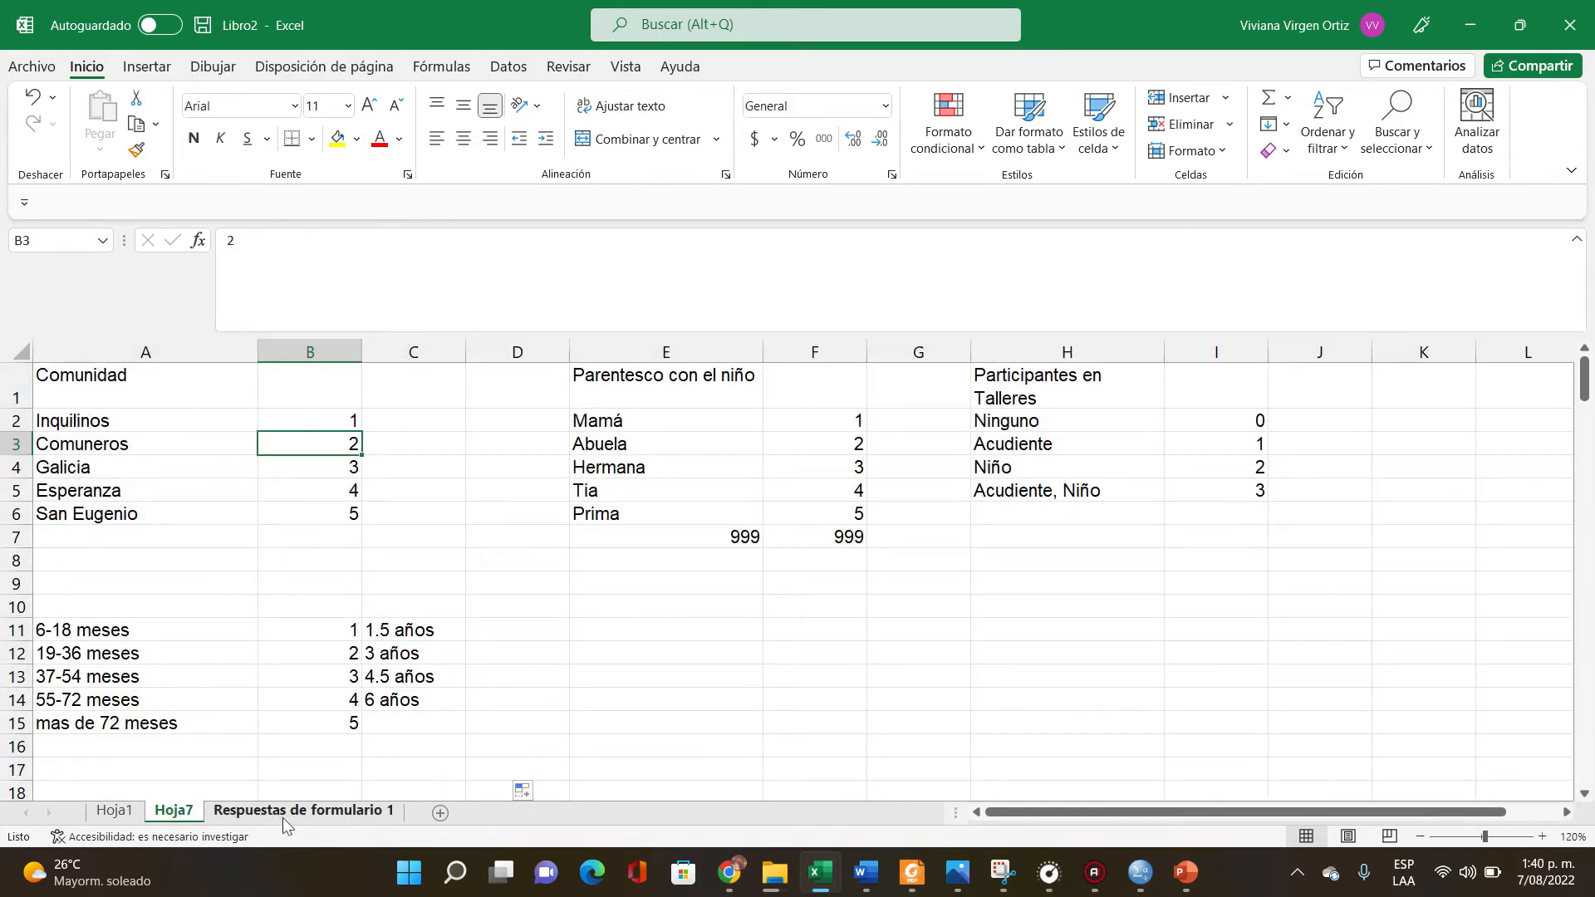
pyautogui.click(282, 813)
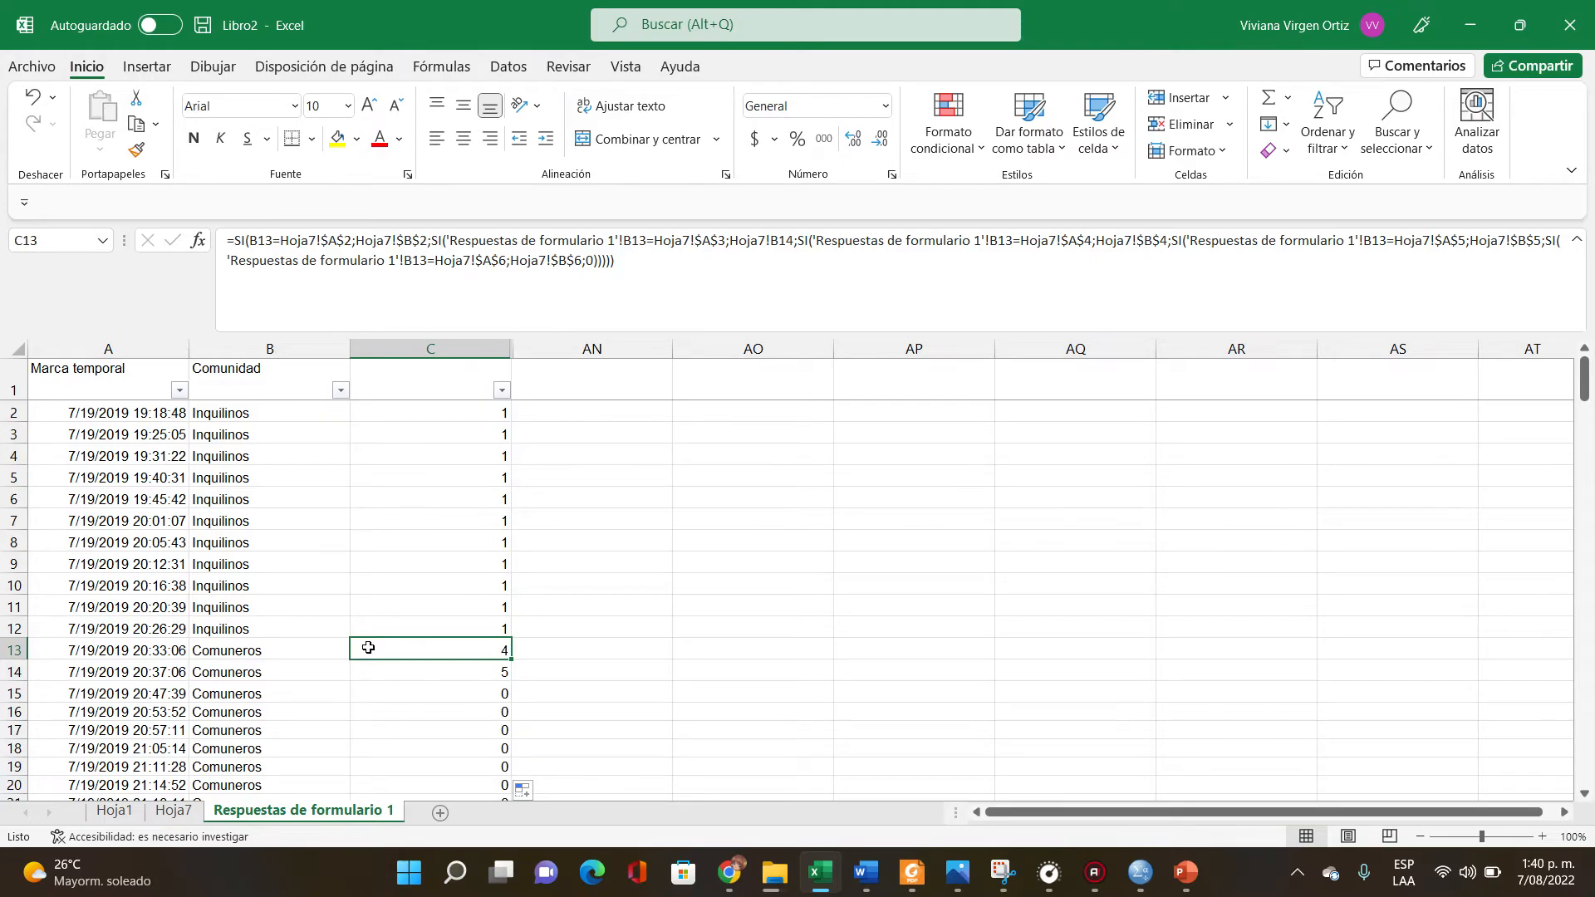
# Make the second condition's return reference in C2 absolute, as Hoja7!$B$3
pyautogui.click(427, 413)
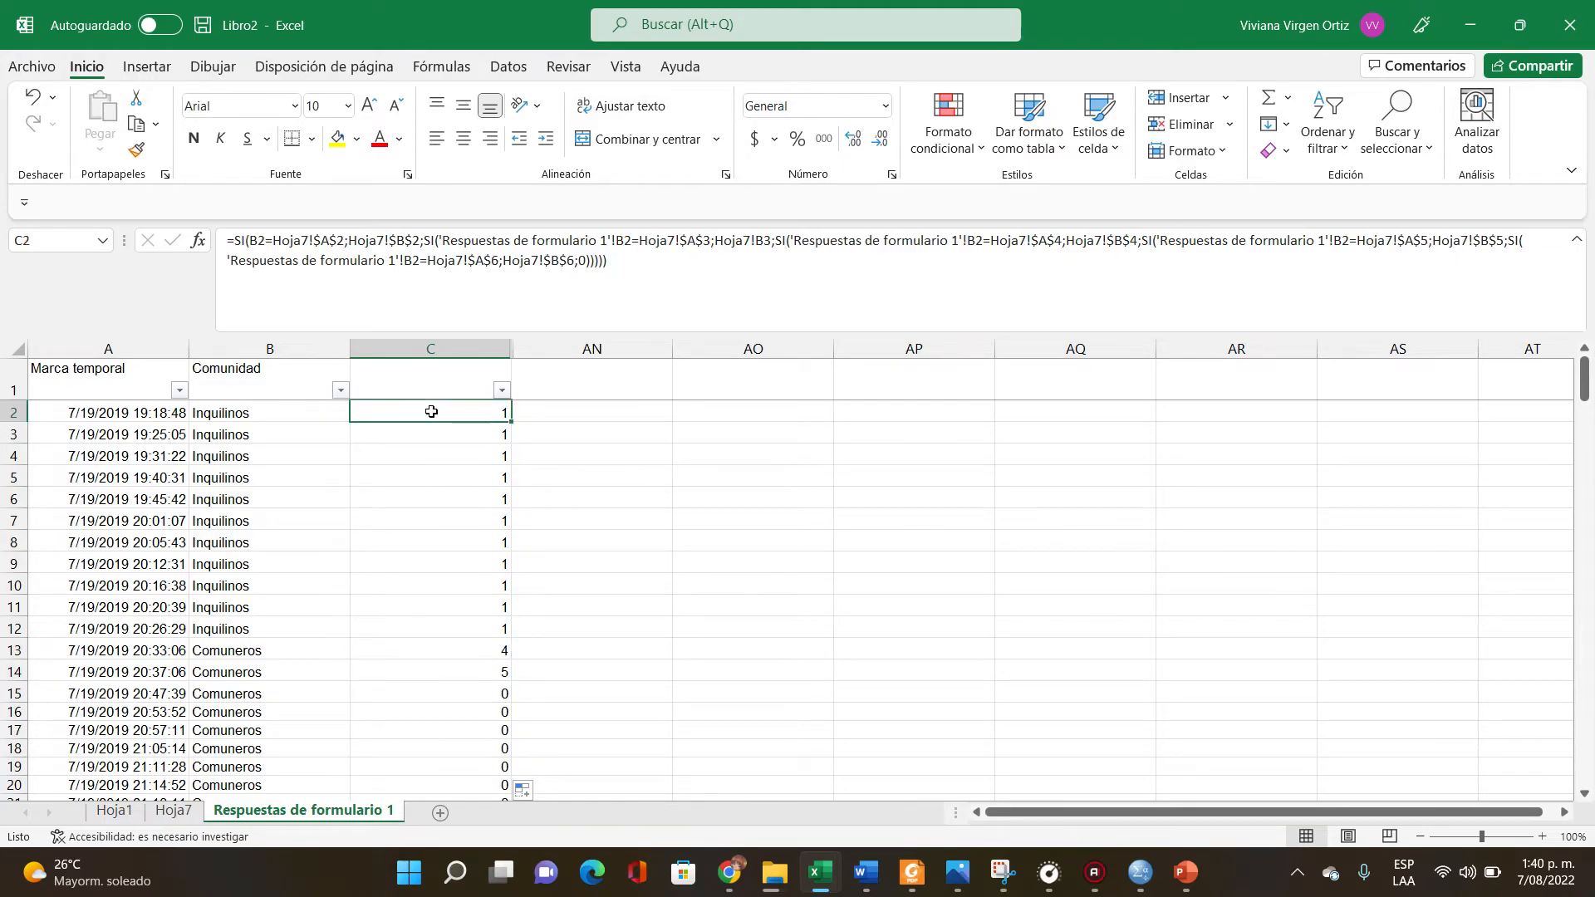
pyautogui.doubleClick(433, 412)
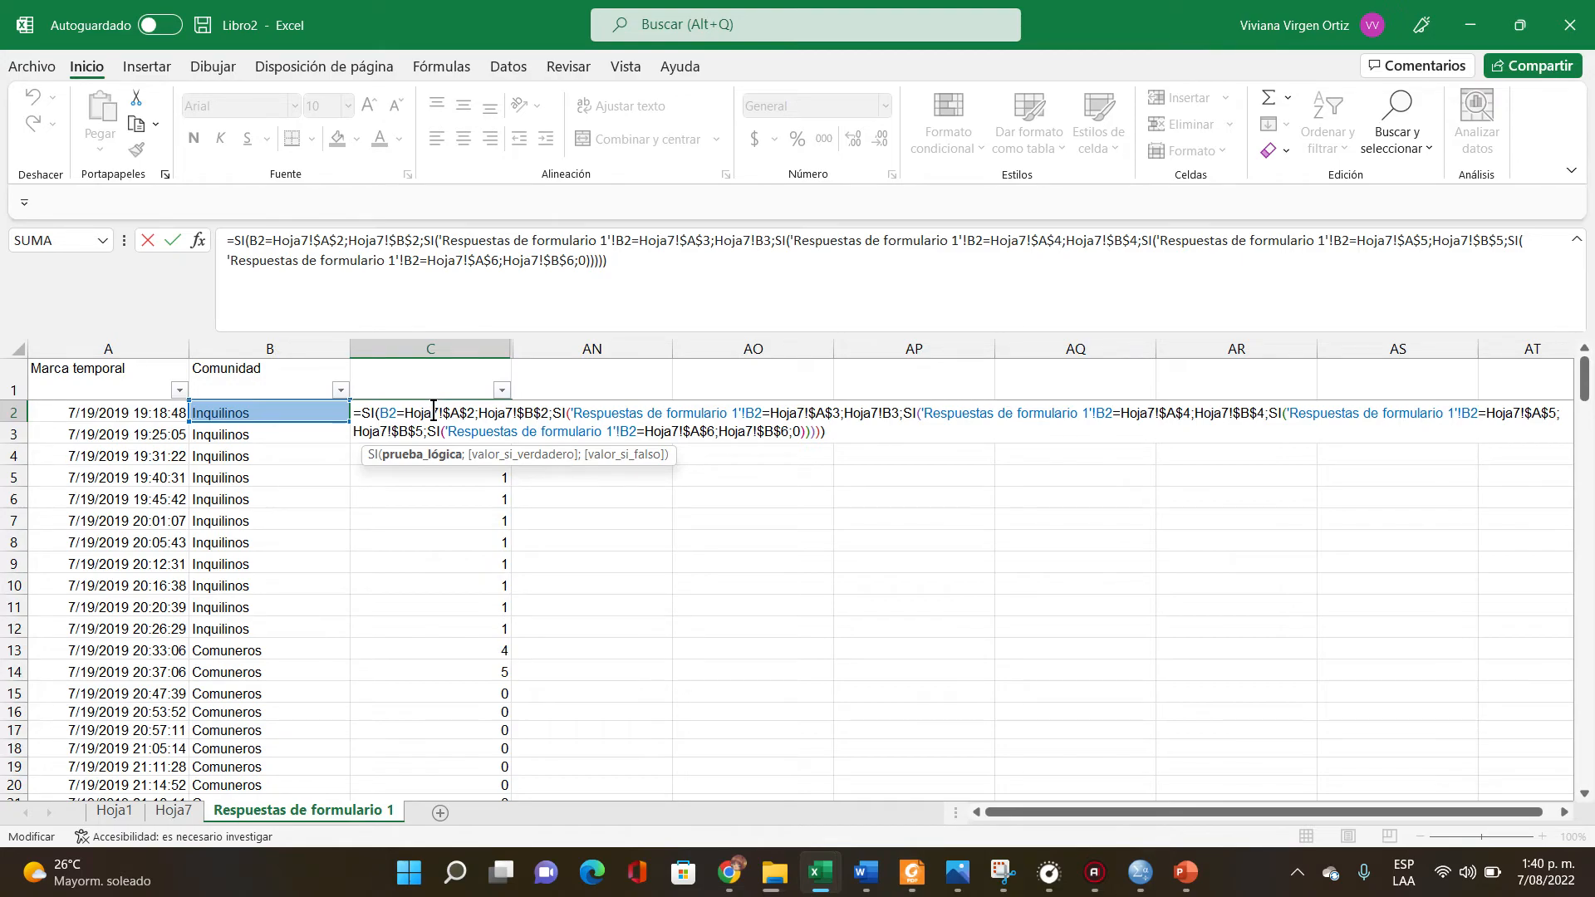
pyautogui.click(895, 412)
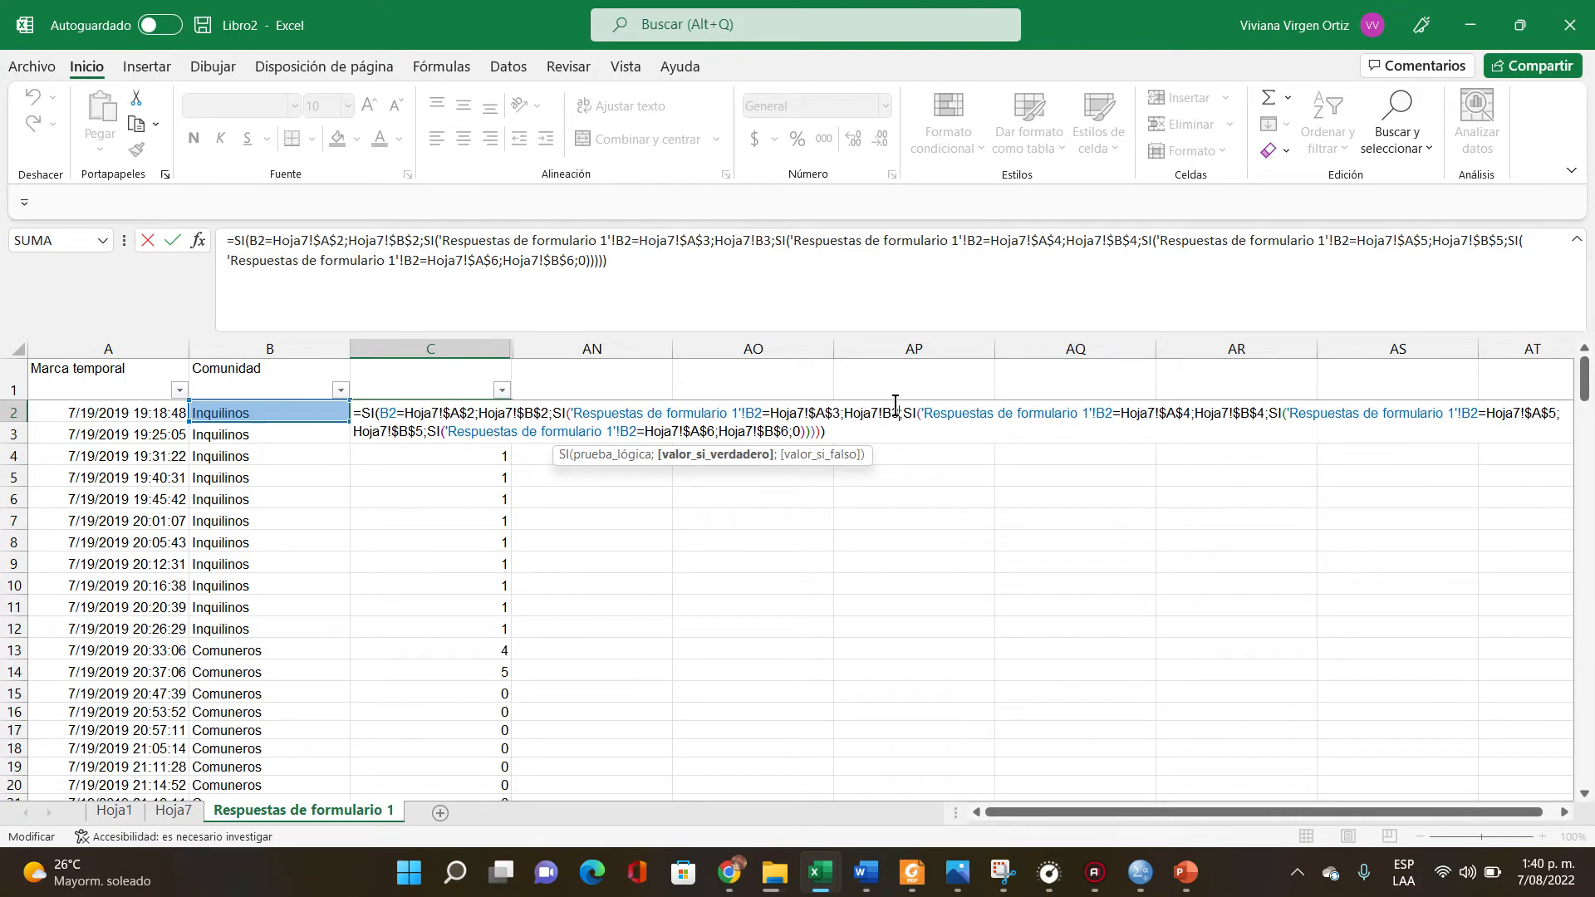
pyautogui.press('F4')
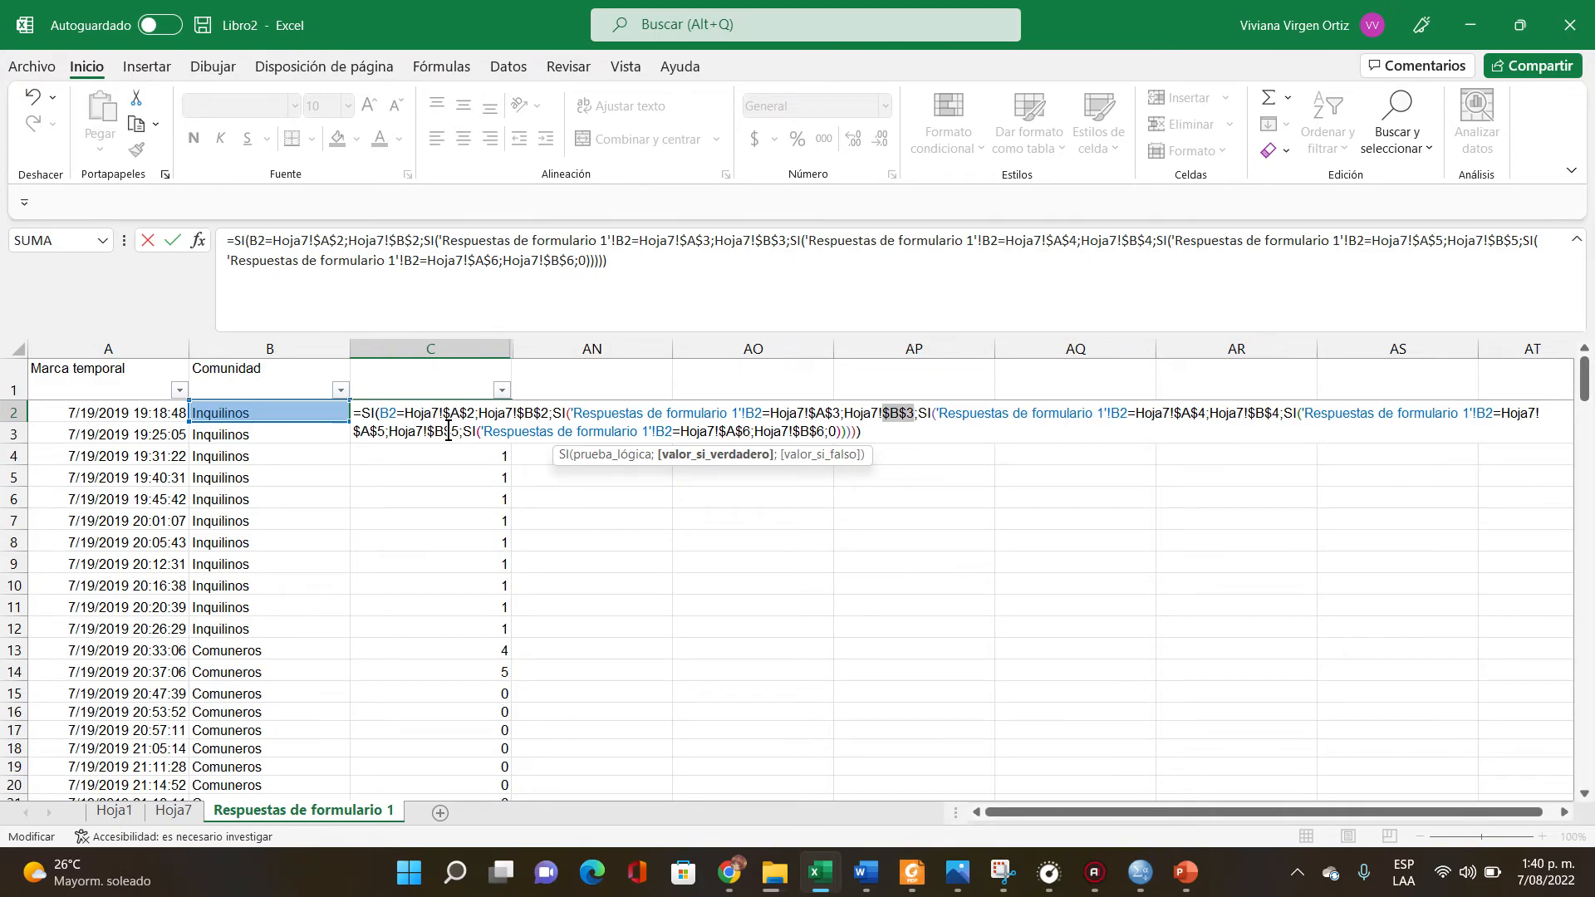
pyautogui.press('Escape')
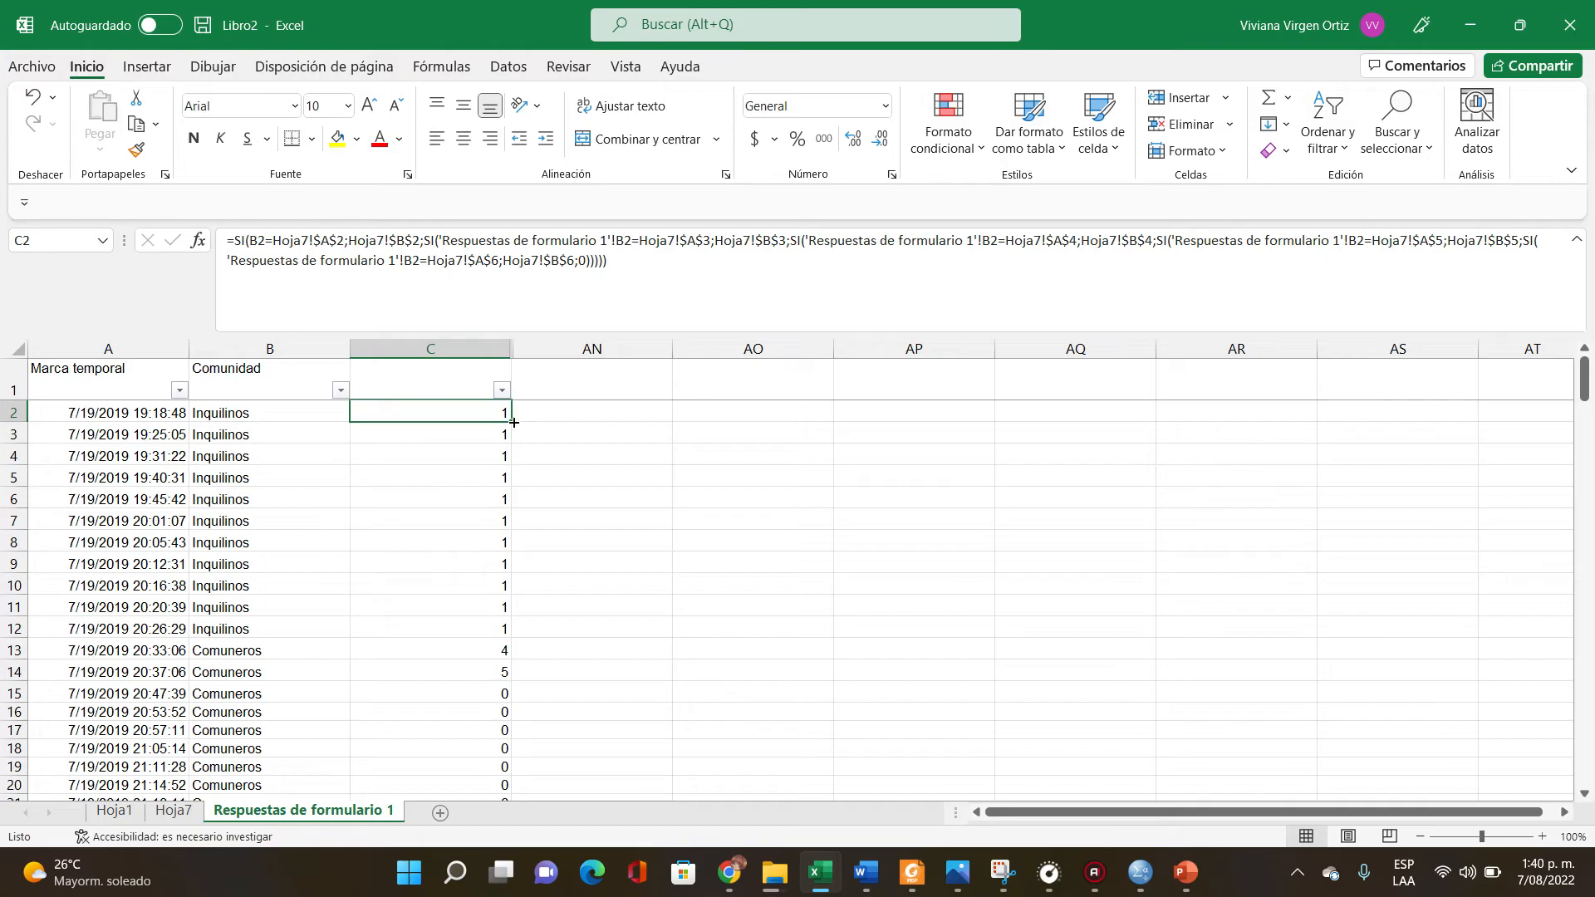
# Fill the corrected C2 formula down column C again and check the resulting Comunidad codes
pyautogui.doubleClick(514, 422)
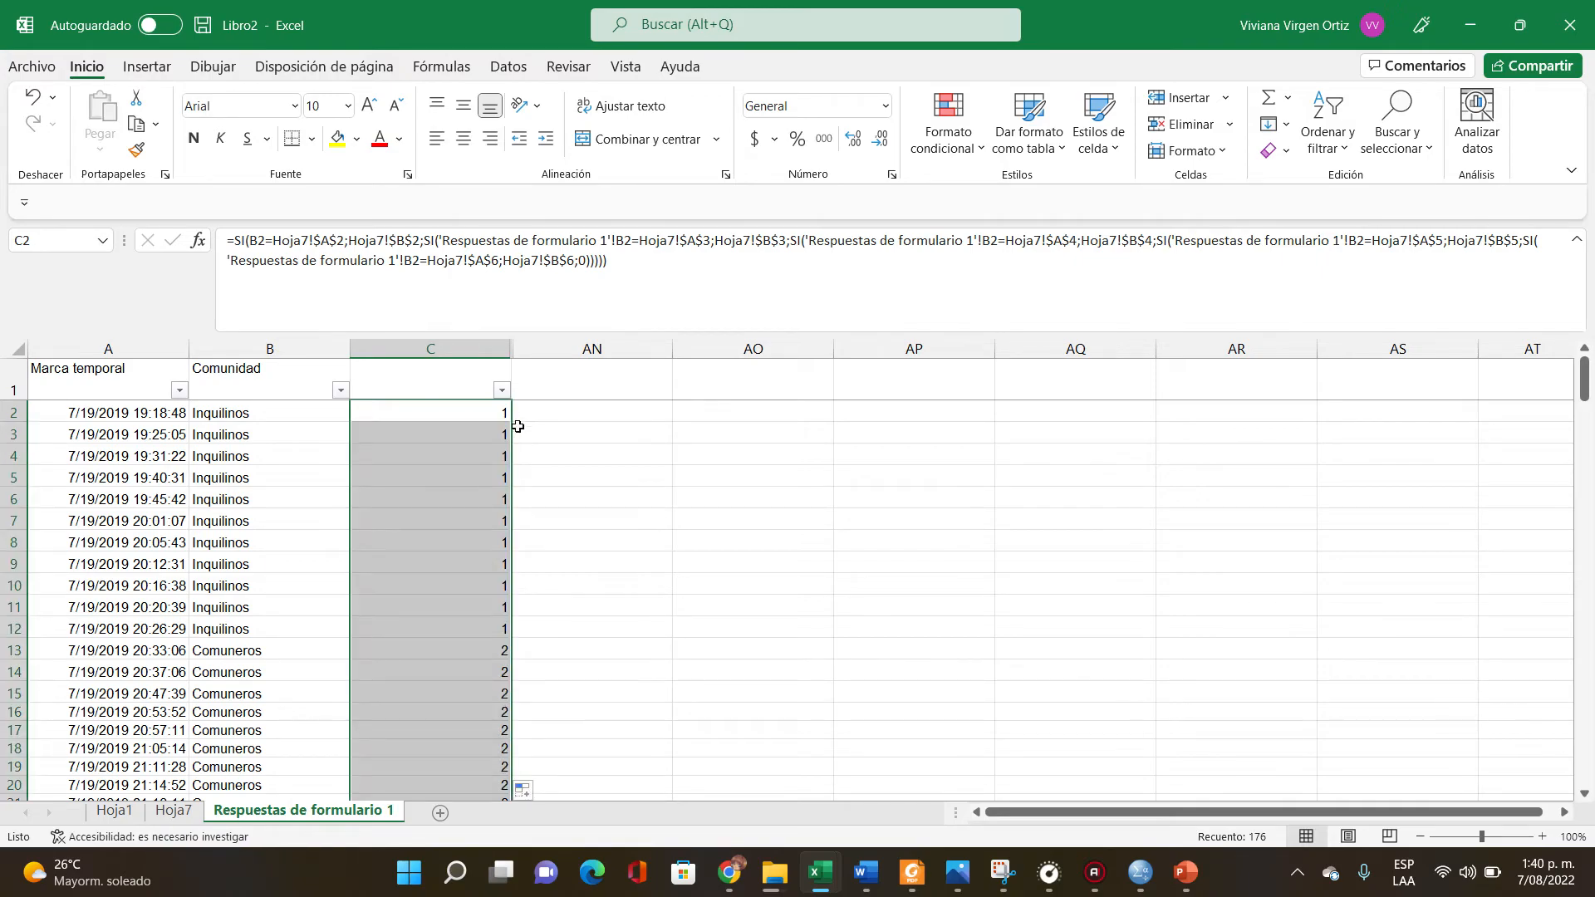
pyautogui.scroll(-1, 514, 426)
pyautogui.scroll(1, 510, 448)
pyautogui.click(508, 455)
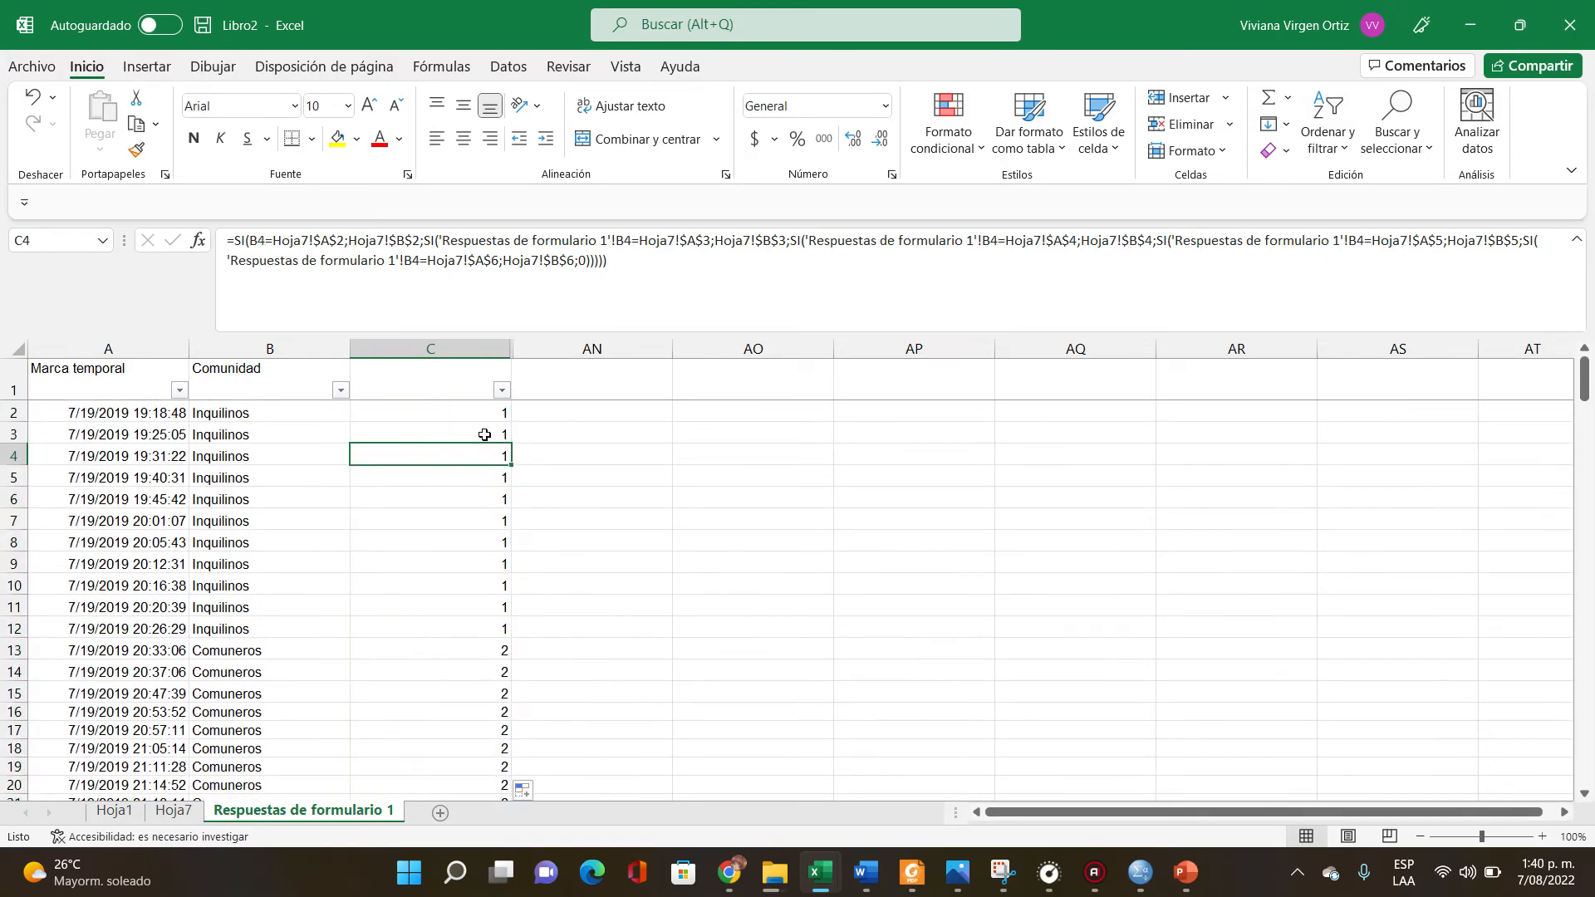
# Examine the column C codes against the Comunidad answers from the first responses down to the end of the filled range
pyautogui.scroll(-1, 463, 634)
pyautogui.click(462, 590)
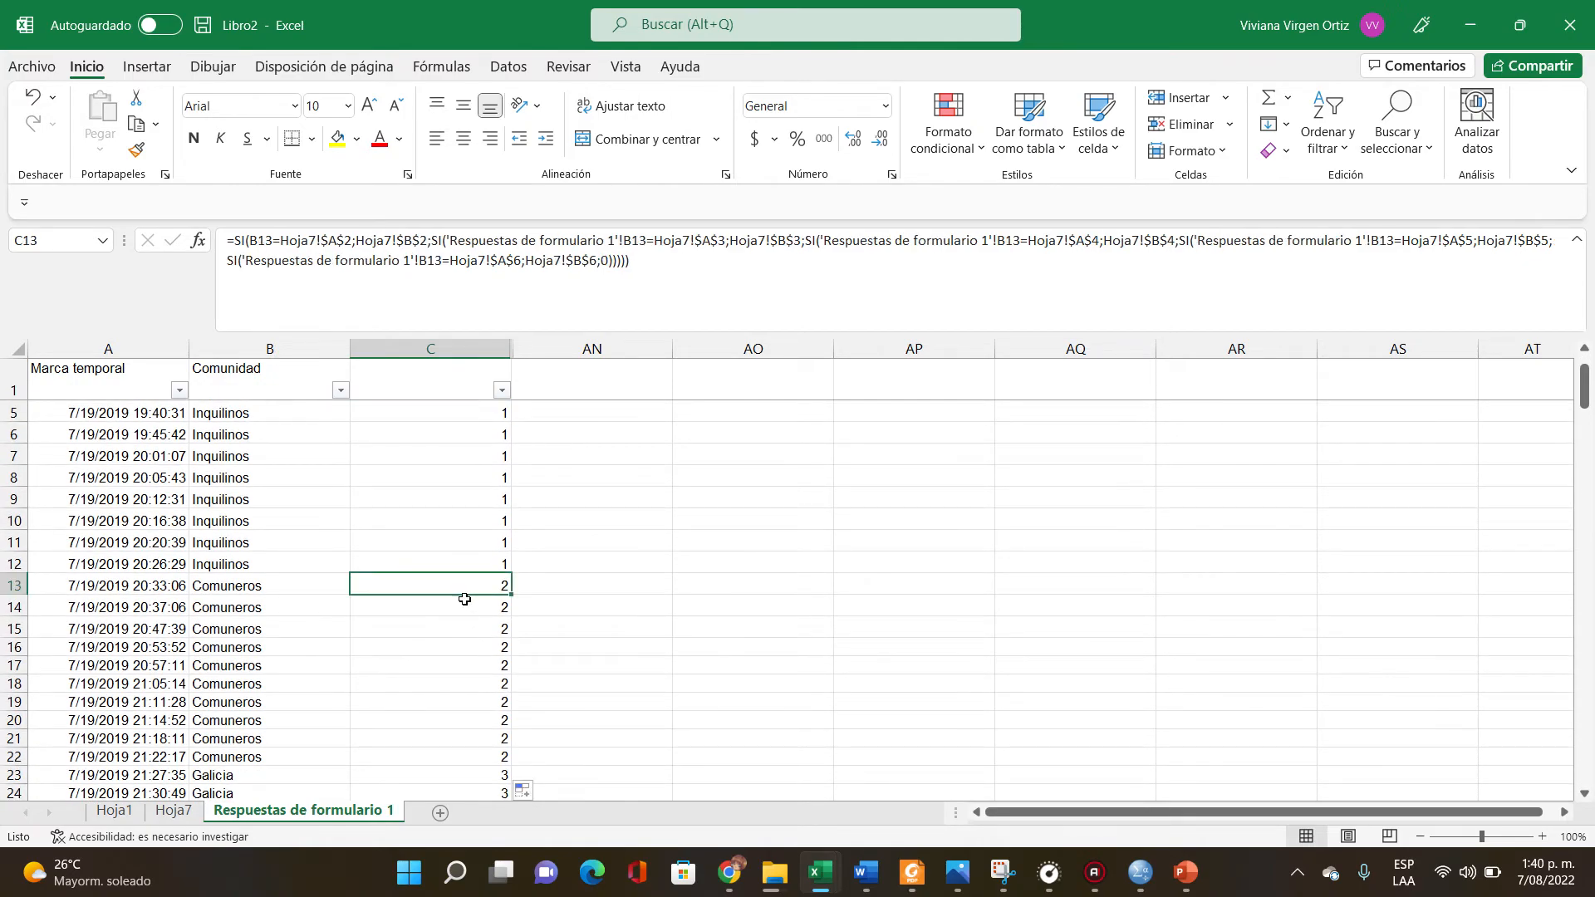
pyautogui.scroll(-3, 468, 732)
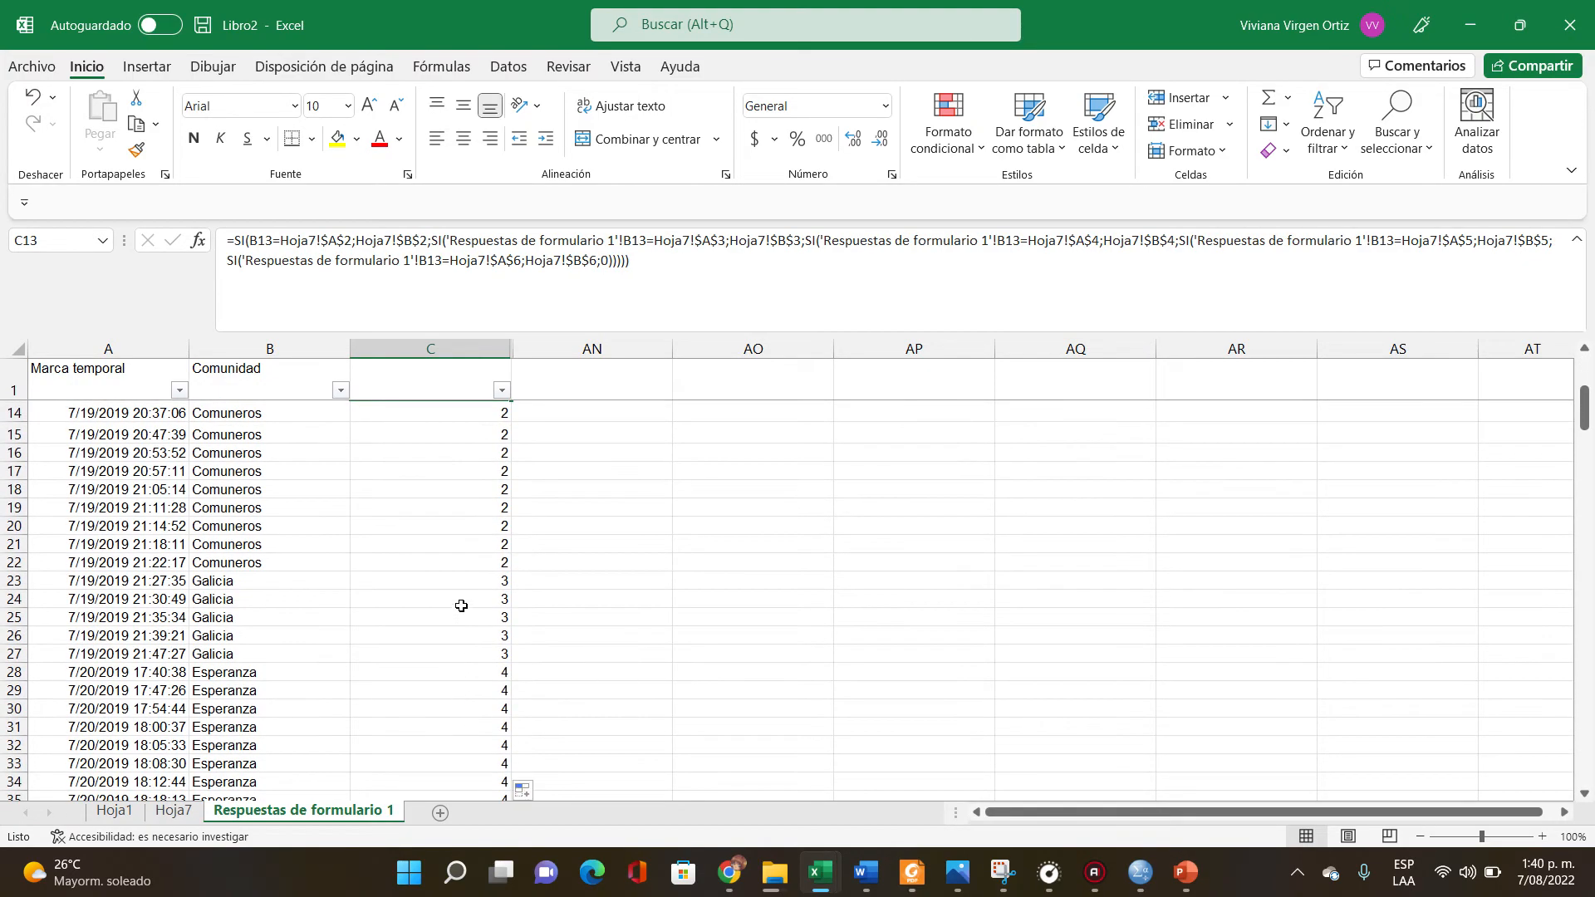
pyautogui.scroll(-6, 417, 693)
pyautogui.scroll(-9, 416, 694)
pyautogui.scroll(-1, 416, 691)
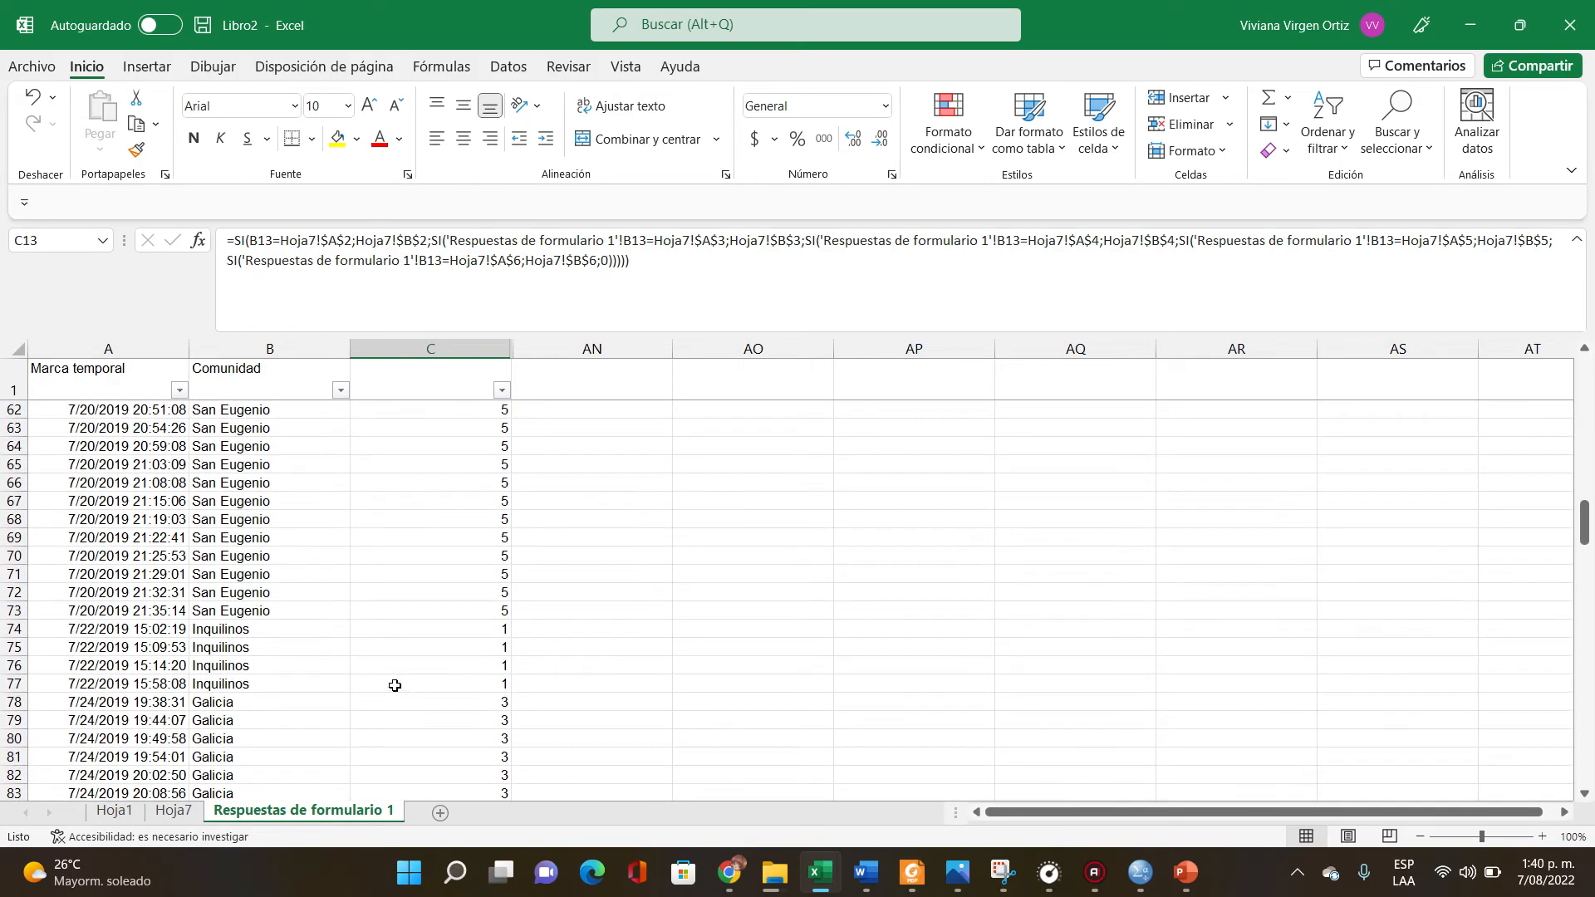
pyautogui.click(500, 643)
pyautogui.scroll(-3, 500, 643)
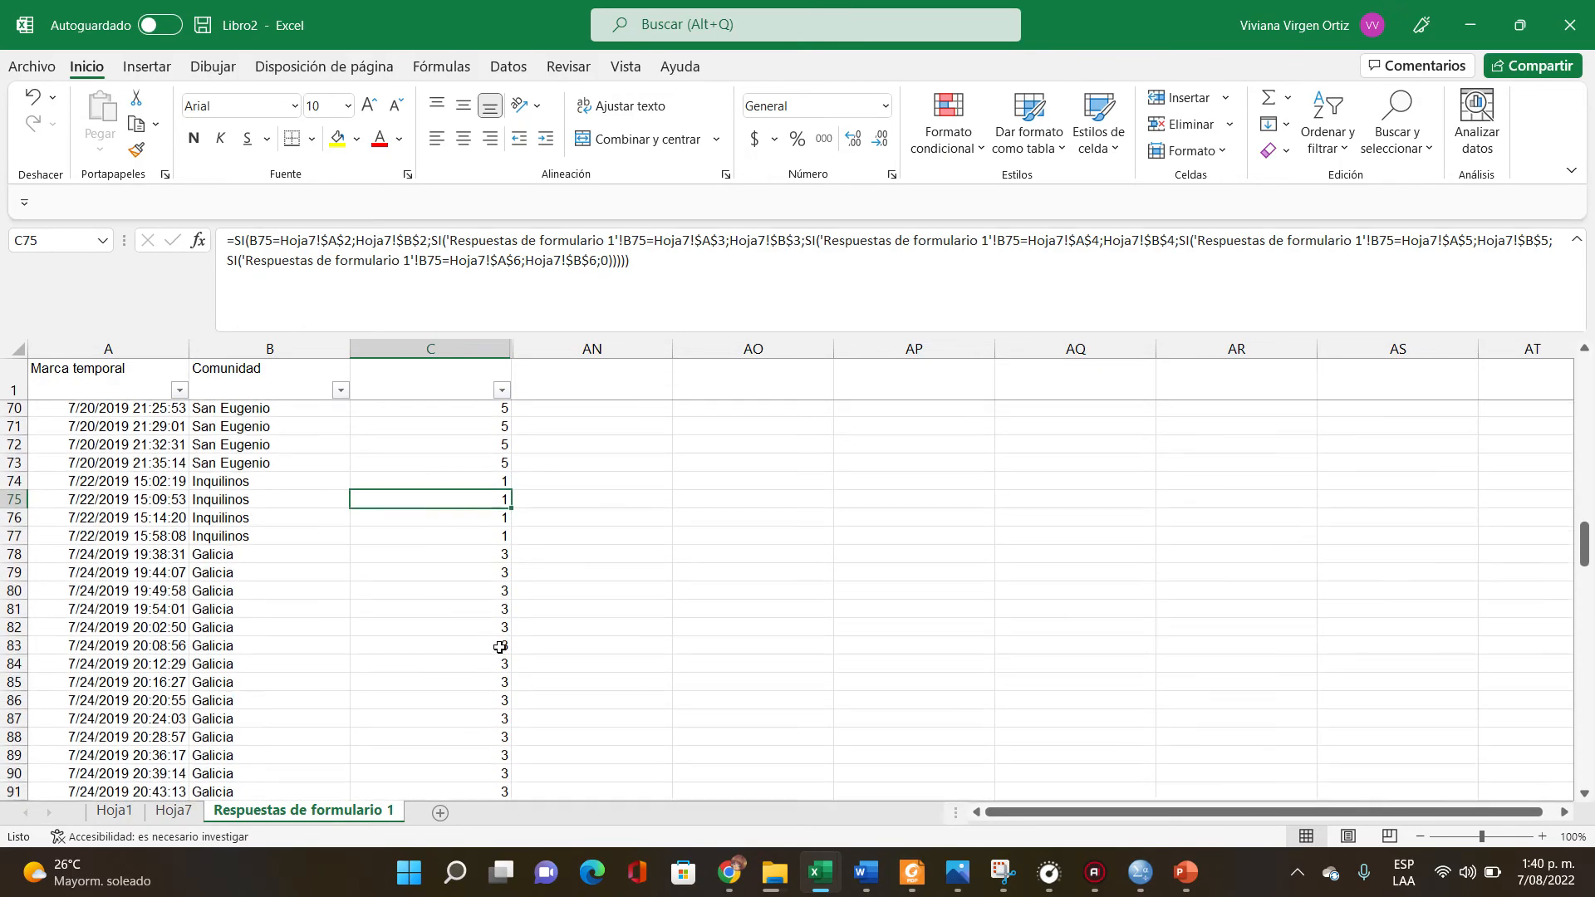
pyautogui.scroll(-10, 482, 577)
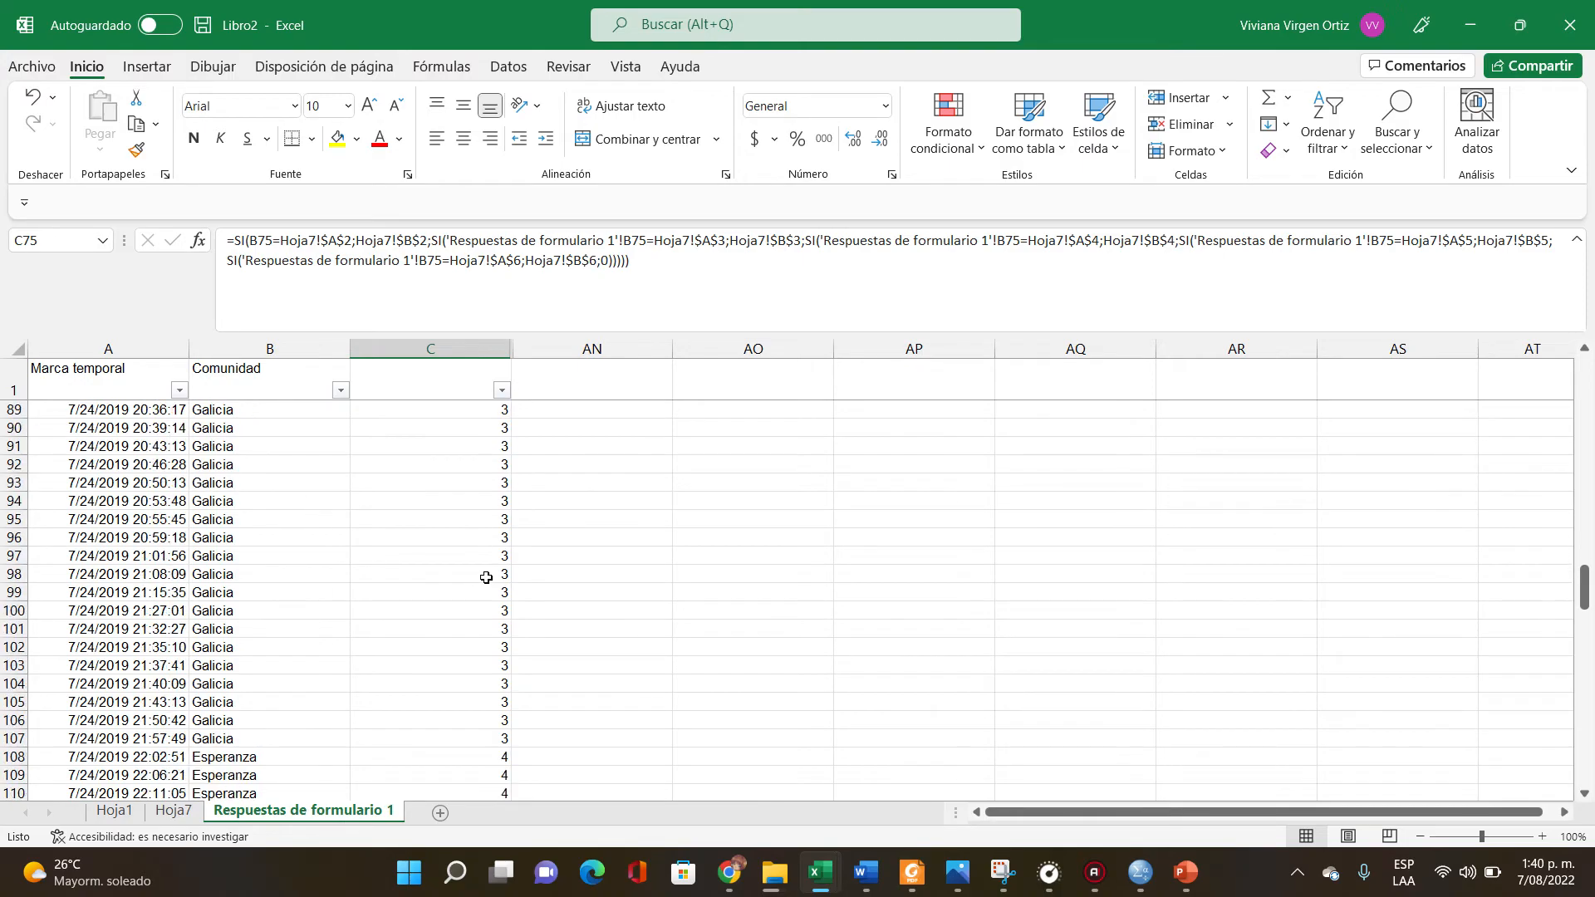
pyautogui.scroll(-13, 526, 660)
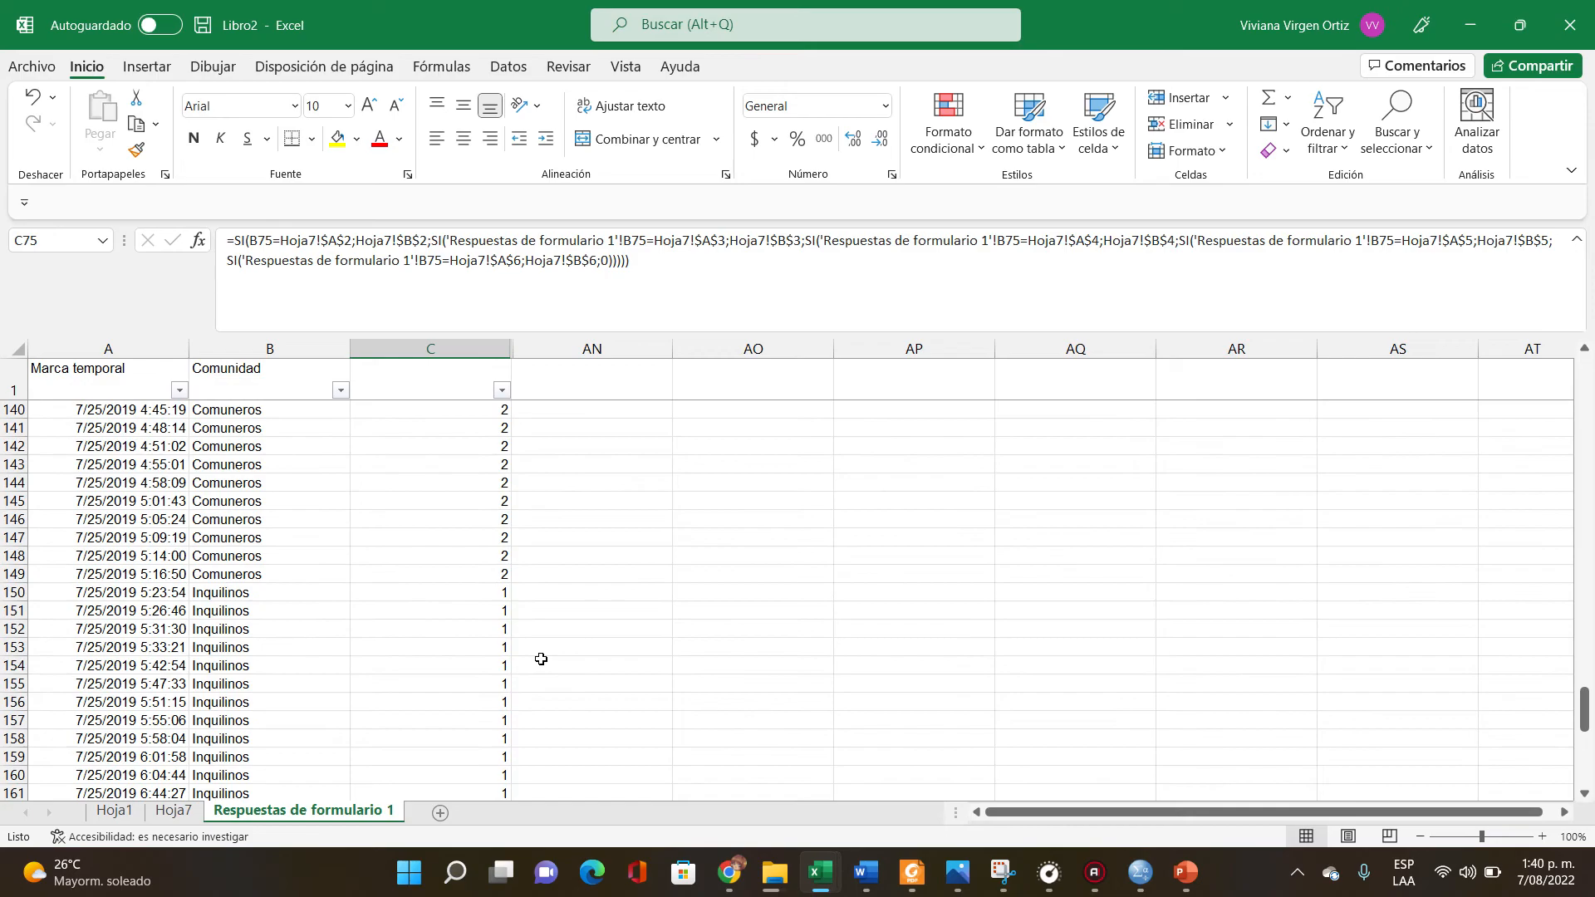
pyautogui.scroll(-7, 541, 659)
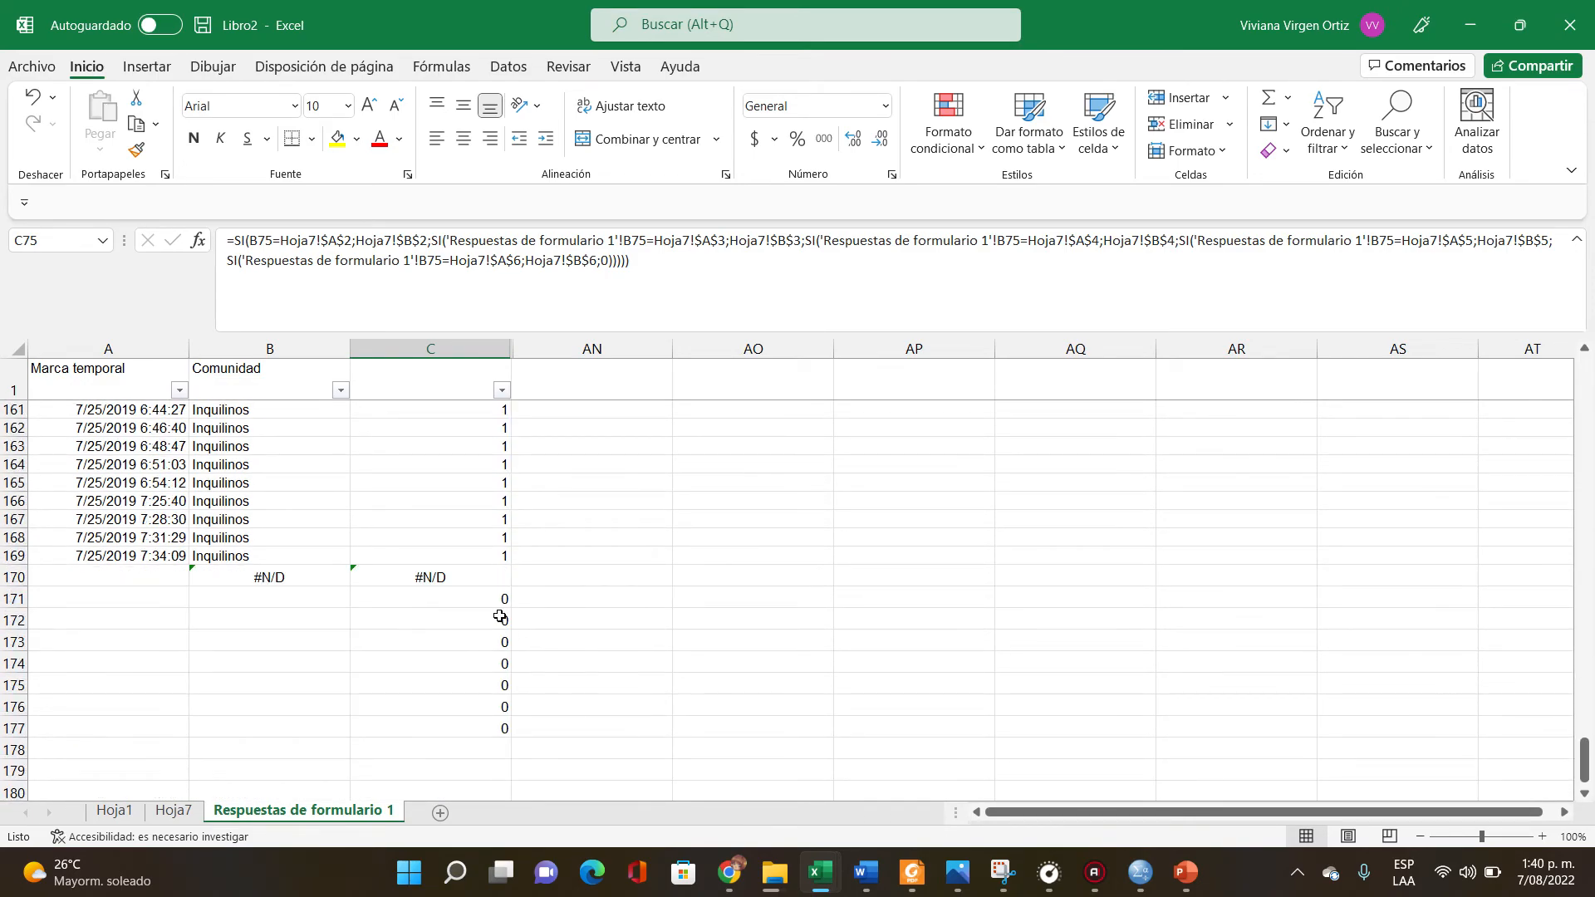
# Clear the surplus formulas in C170:C177 and calculate the mode of the column C Comunidad codes in C170 with MODA
pyautogui.moveTo(487, 580); pyautogui.dragTo(499, 728)
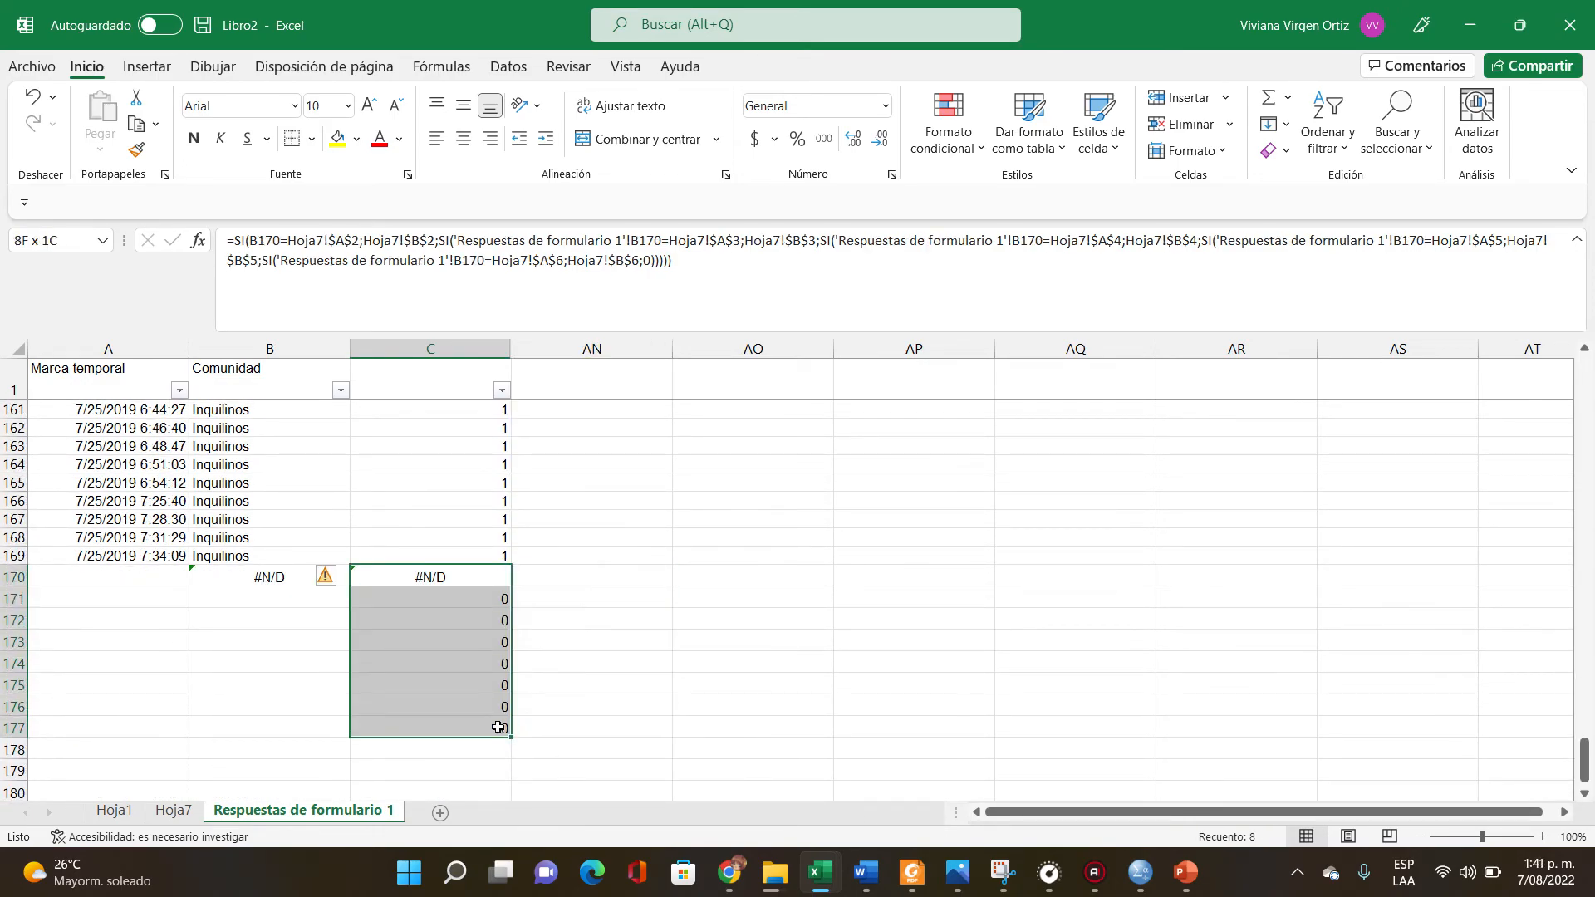
pyautogui.press('Delete')
pyautogui.click(459, 573)
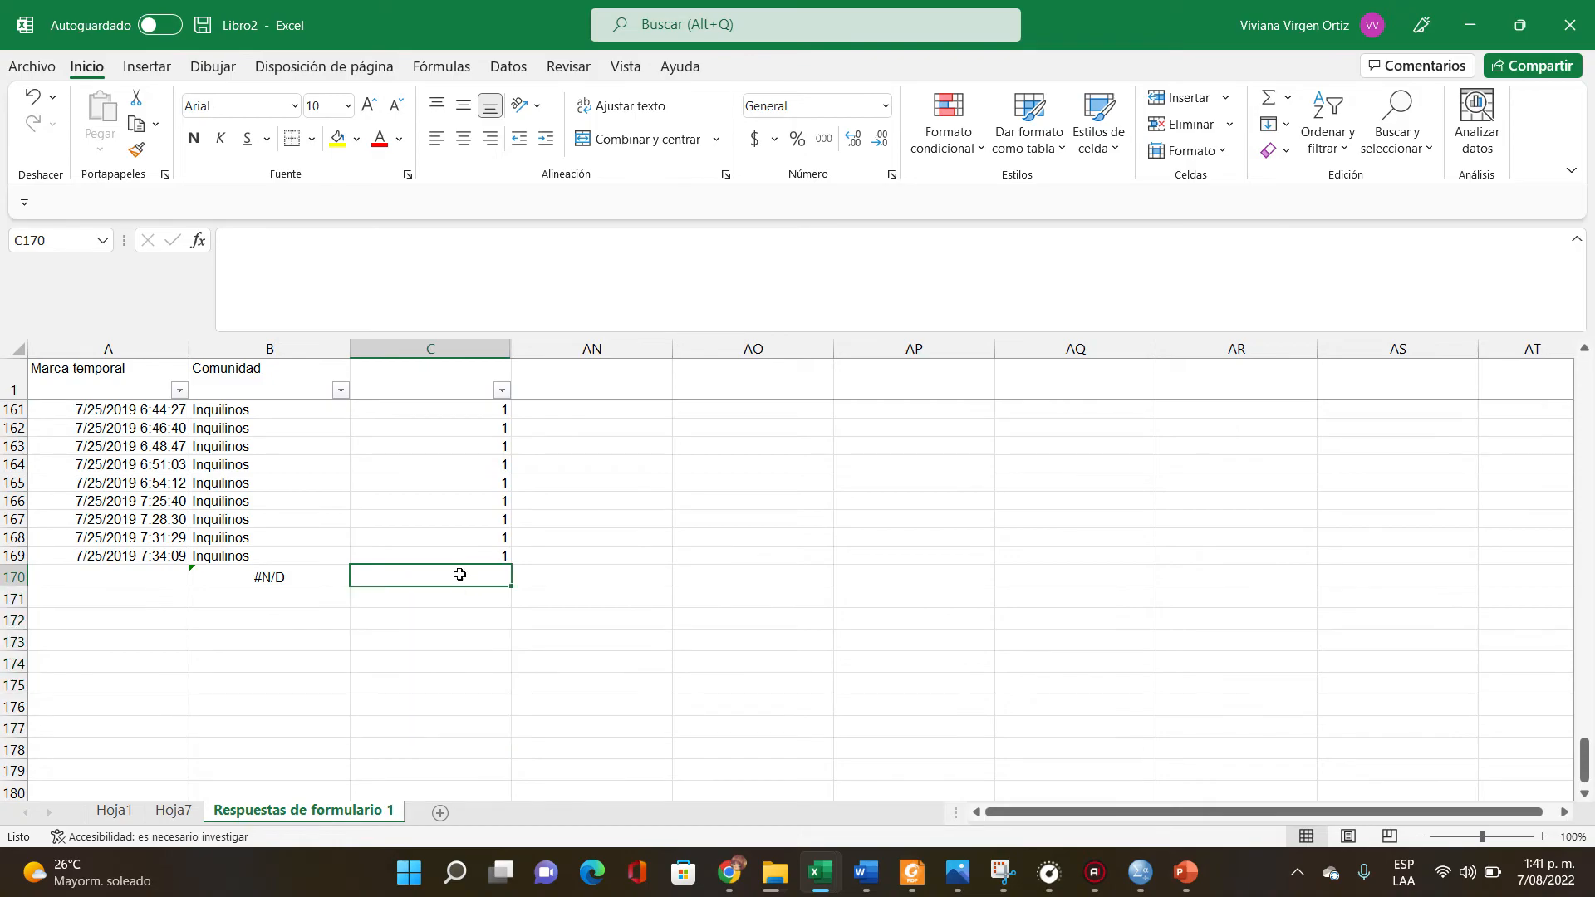
pyautogui.write('=')
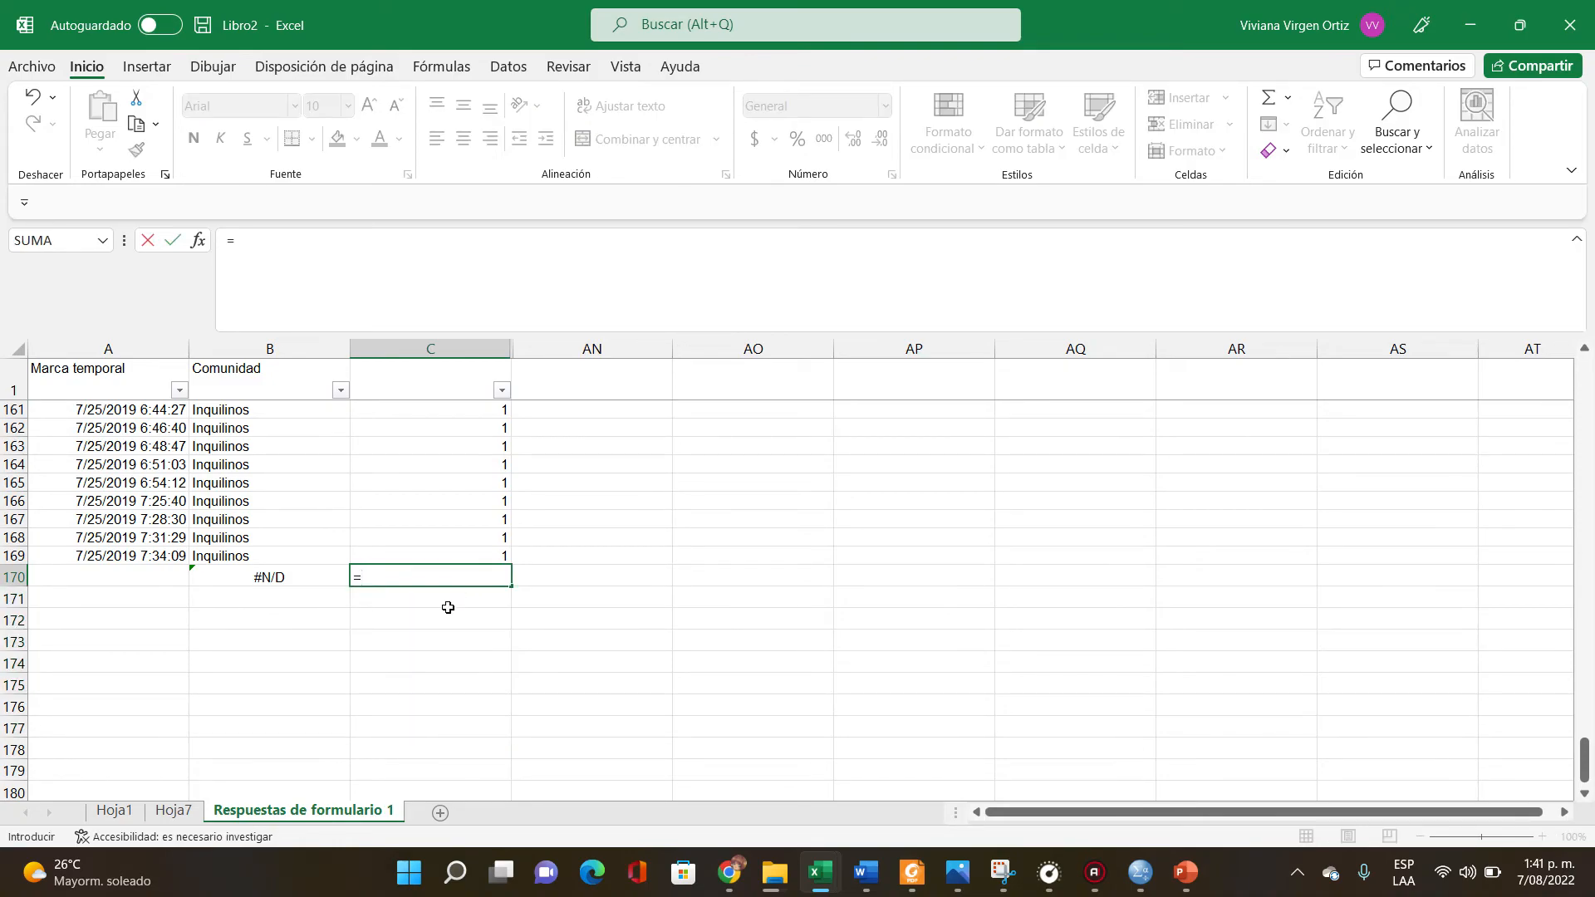
pyautogui.write('moda')
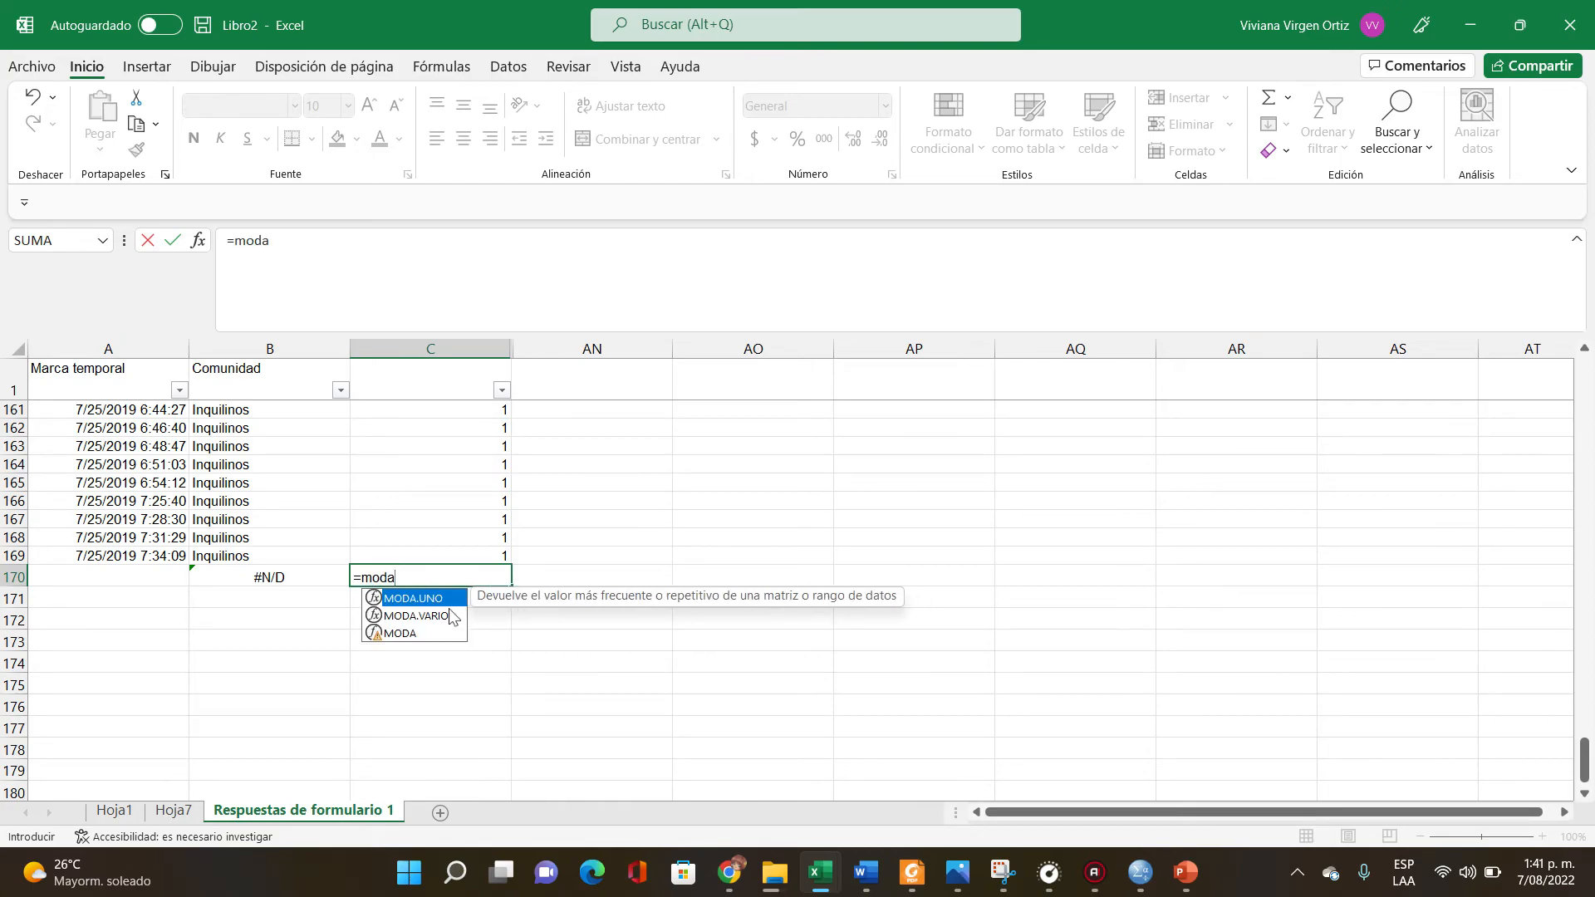
pyautogui.write('(')
pyautogui.click(456, 546)
pyautogui.moveTo(456, 544); pyautogui.dragTo(441, 408)
pyautogui.write(')')
pyautogui.press('Return')
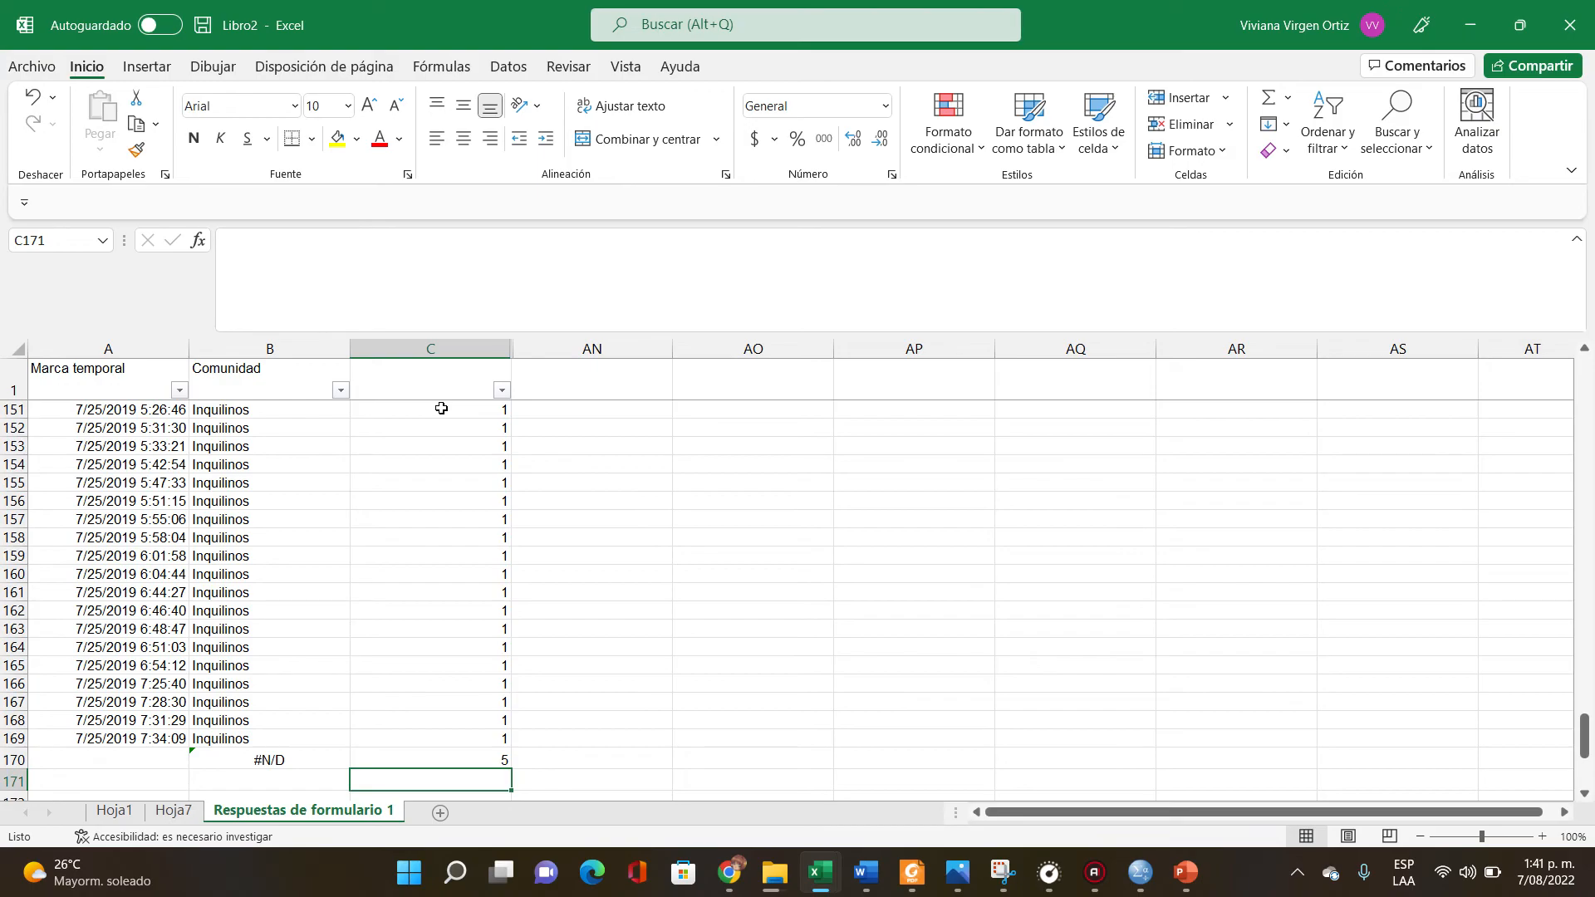
# Look up the community matching the calculated mode in the Hoja7 code table, then return to the Respuestas de formulario 1 sheet
pyautogui.click(173, 810)
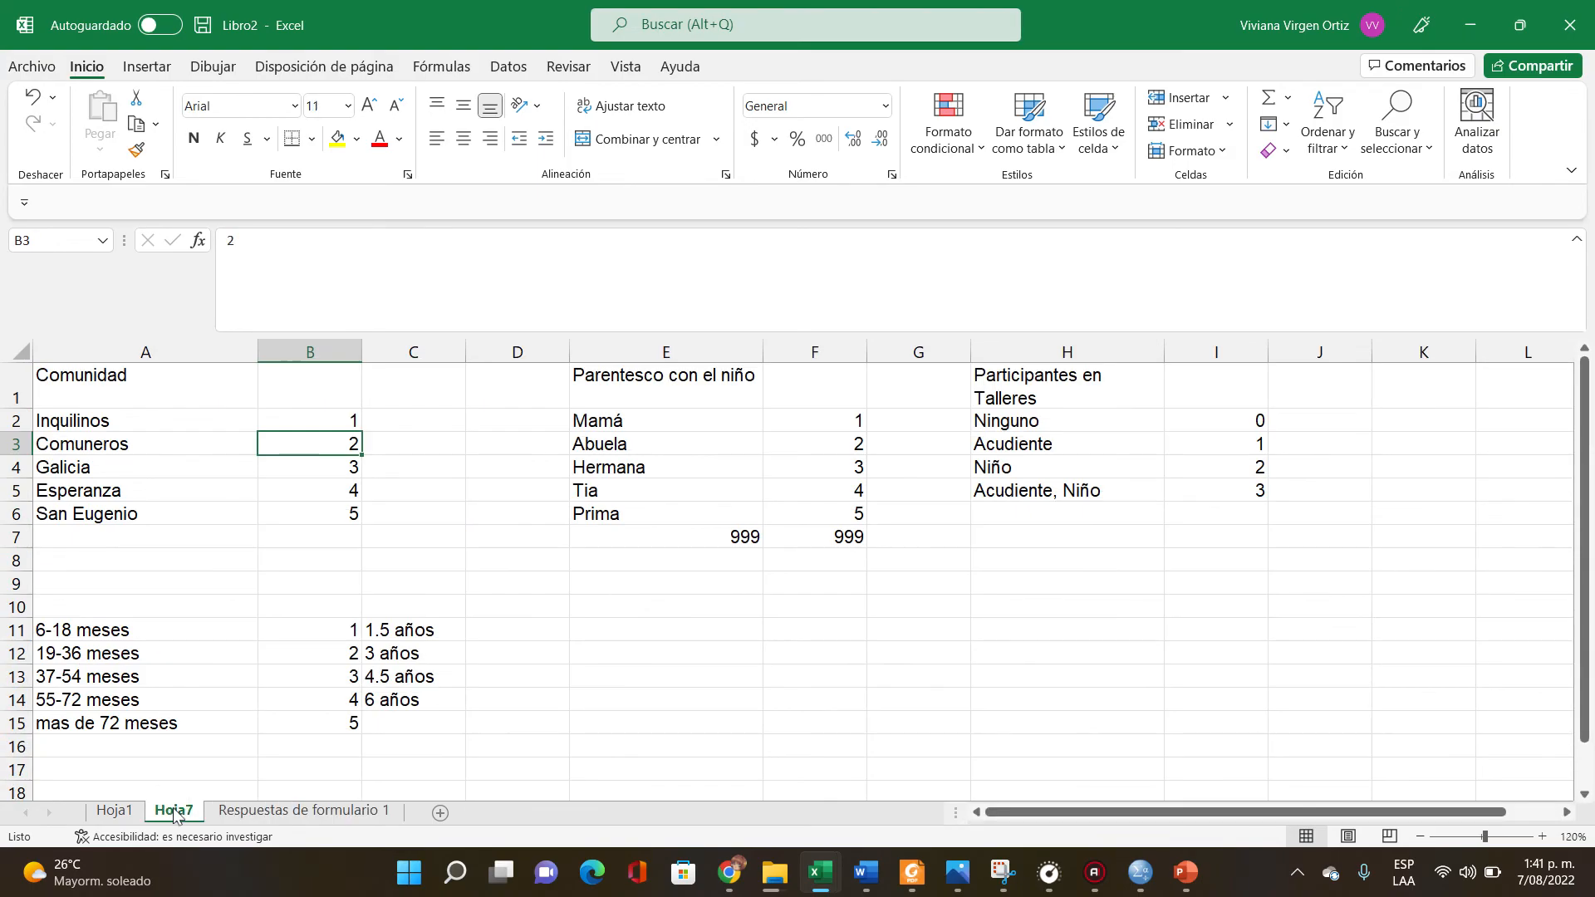
pyautogui.moveTo(297, 516); pyautogui.dragTo(149, 521)
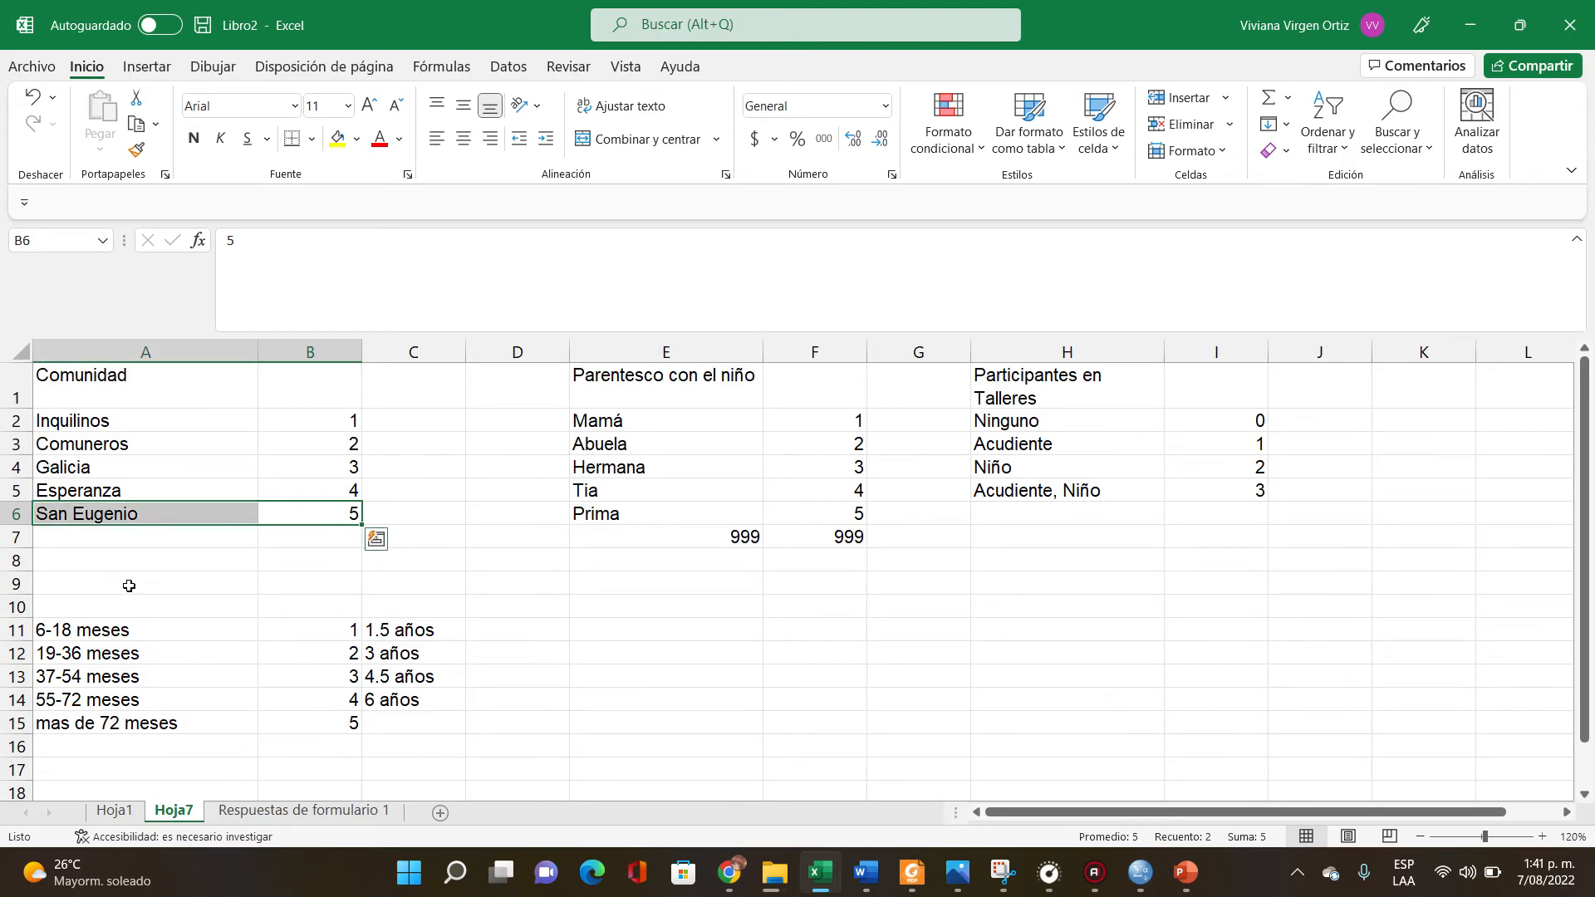
pyautogui.click(254, 815)
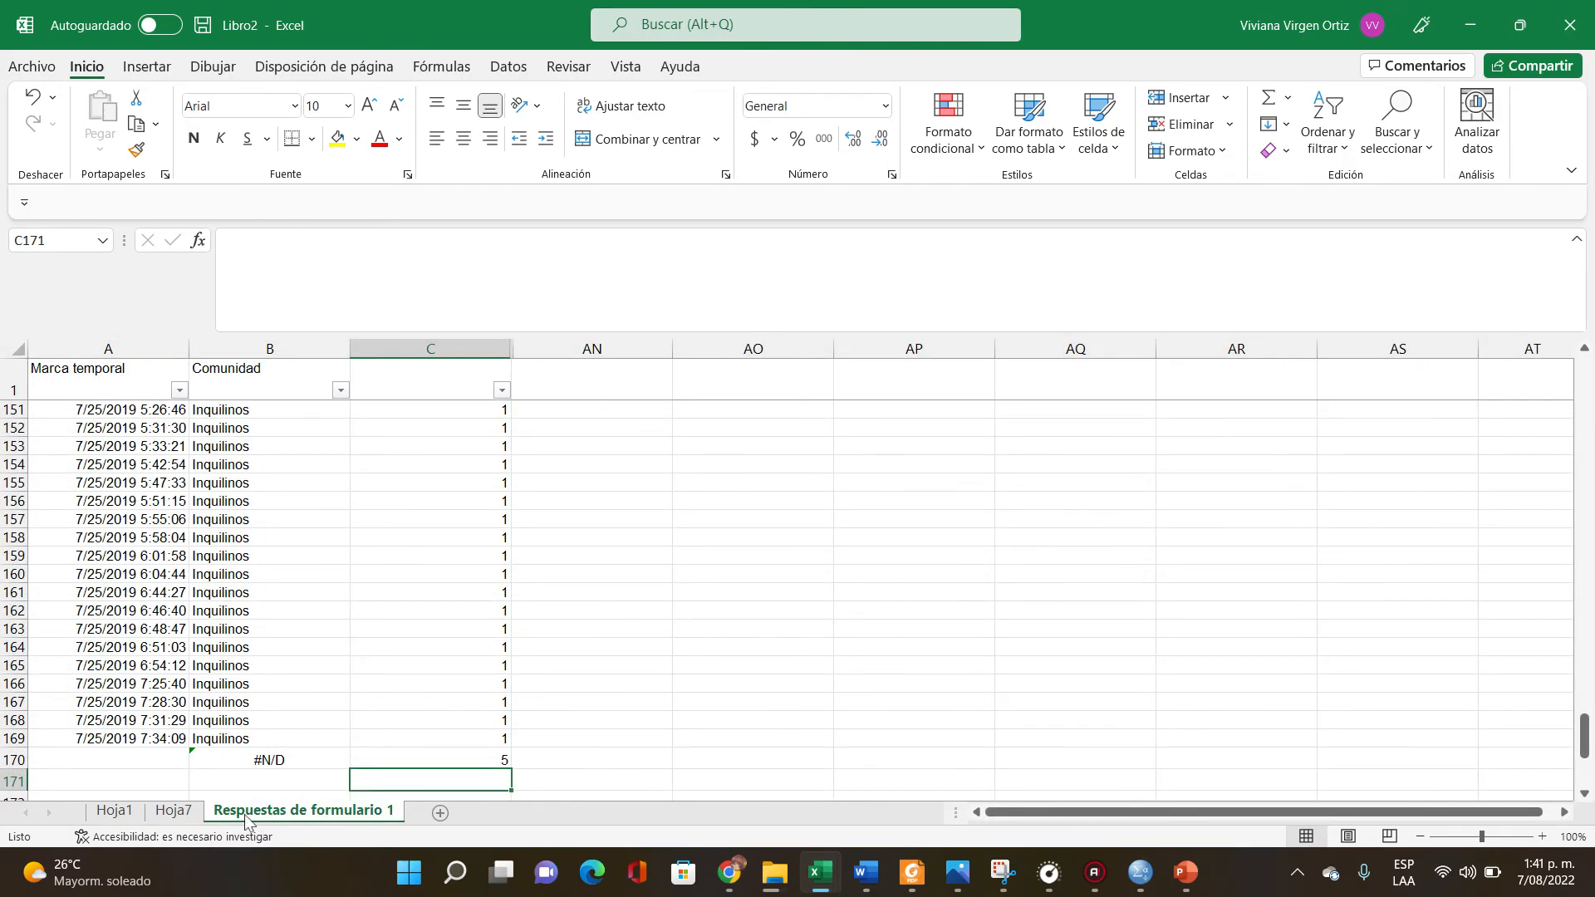